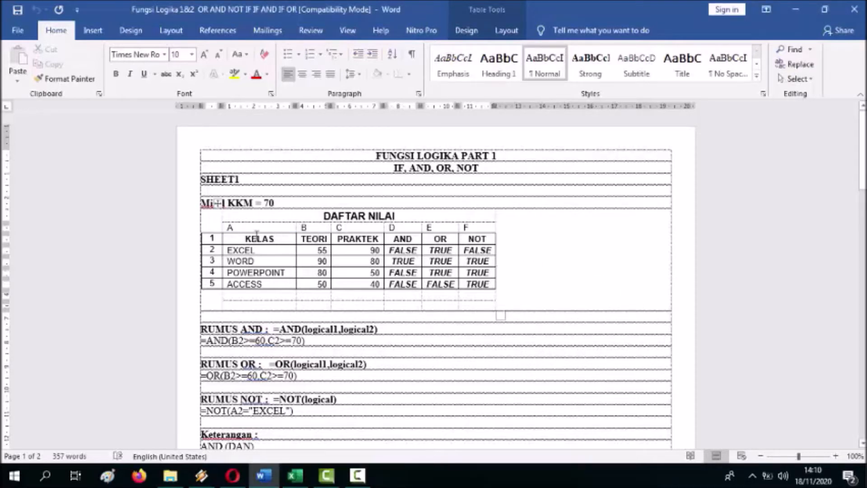
Copy the numbered grade table, from the KELAS header row through ACCESS, from Word into cell A1 of the blank Excel sheet.
{"action": "left_click_drag", "start_coordinate": [324, 215], "coordinate": [335, 237]}
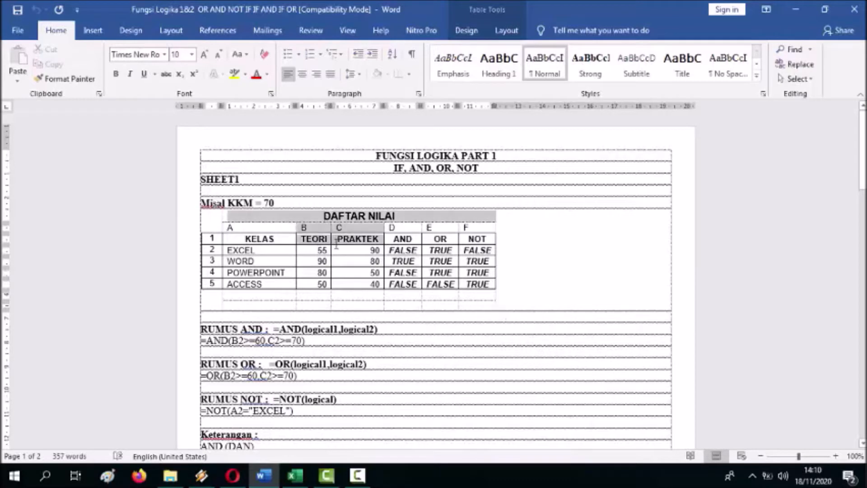
{"action": "left_click", "coordinate": [302, 256]}
{"action": "left_click_drag", "start_coordinate": [212, 239], "coordinate": [480, 282]}
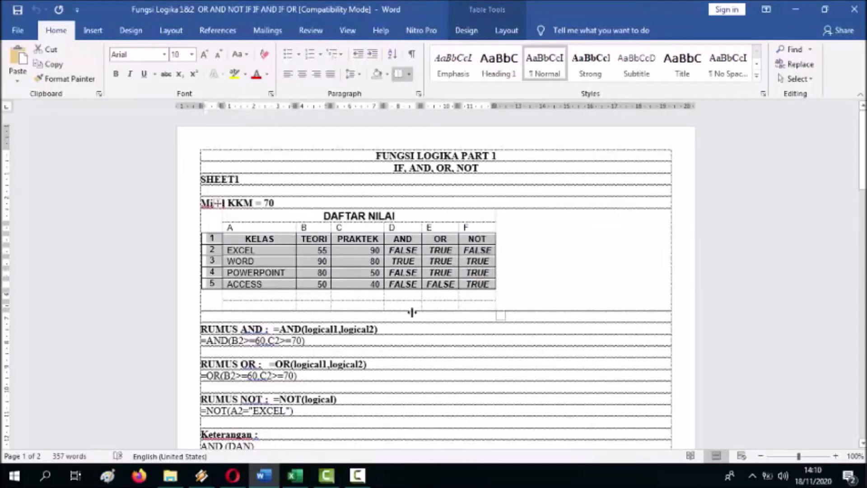
{"action": "left_click", "coordinate": [294, 475]}
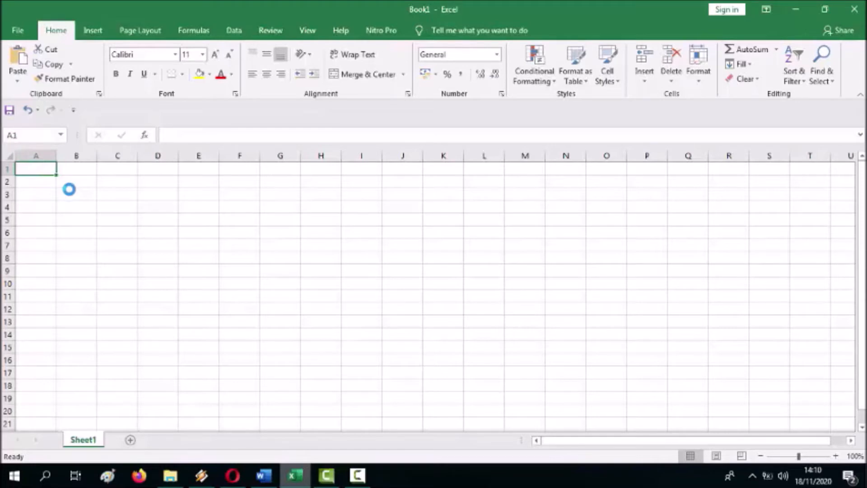
{"action": "left_click", "coordinate": [263, 300]}
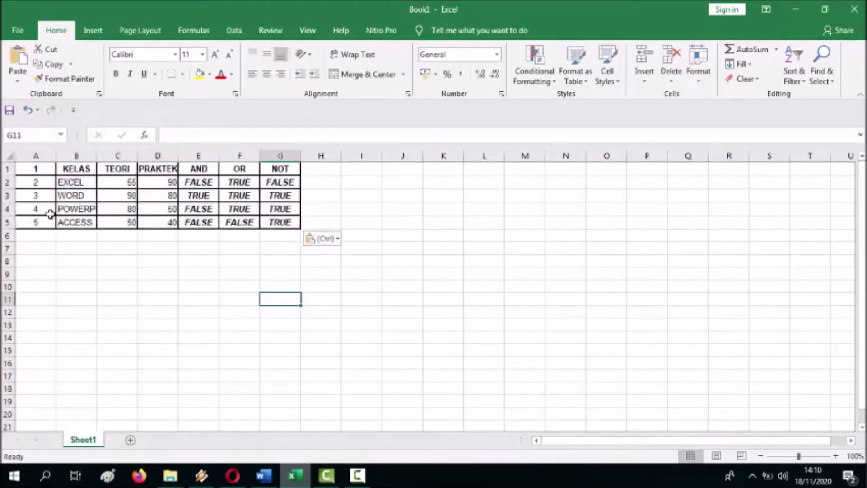
Insert two empty rows above the grade table's header row.
{"action": "left_click", "coordinate": [7, 170]}
{"action": "right_click", "coordinate": [8, 170]}
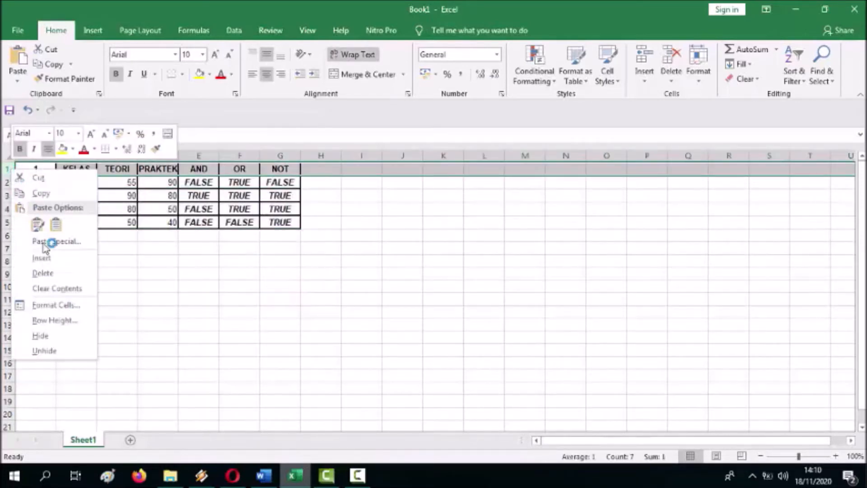
{"action": "left_click", "coordinate": [52, 258]}
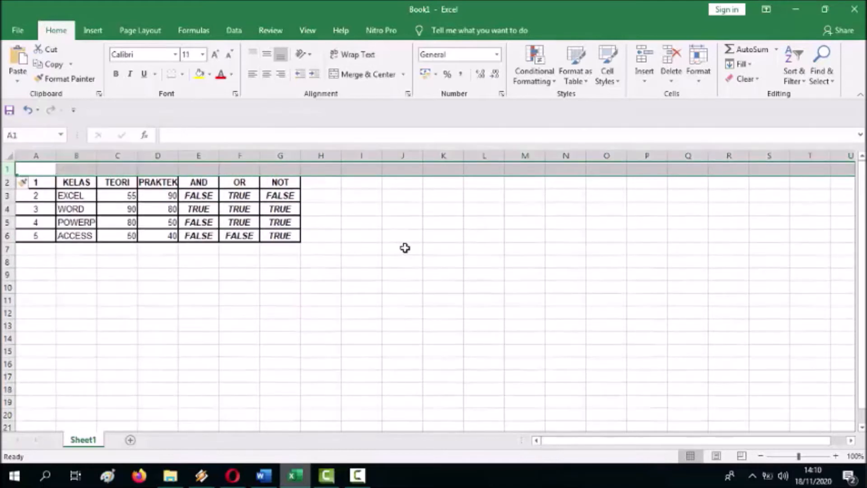
{"action": "left_click", "coordinate": [532, 323]}
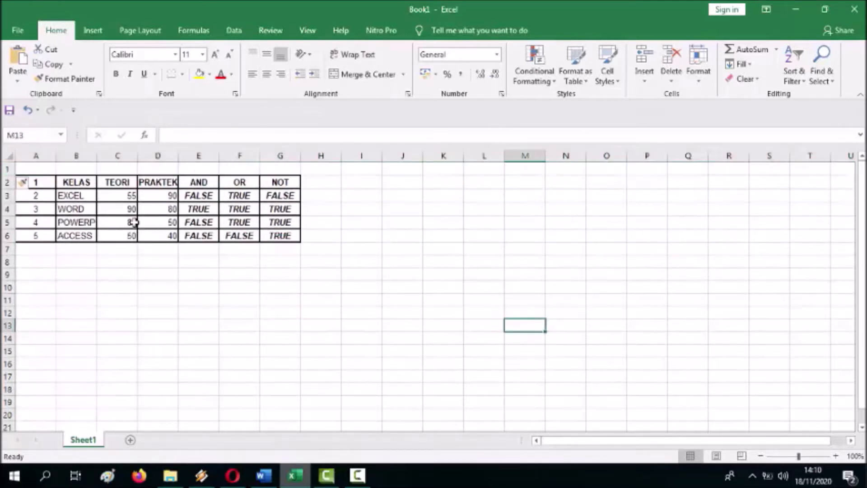
{"action": "left_click", "coordinate": [7, 169]}
{"action": "right_click", "coordinate": [7, 169]}
{"action": "left_click", "coordinate": [34, 254]}
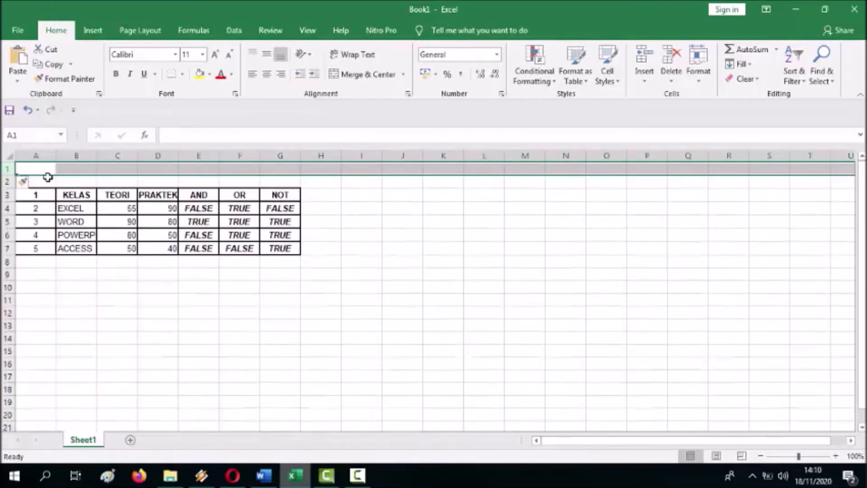
{"action": "left_click", "coordinate": [43, 168]}
{"action": "left_click", "coordinate": [463, 275]}
Clear the contents of E4:G7 under the AND, OR and NOT headers.
{"action": "left_click_drag", "start_coordinate": [197, 209], "coordinate": [288, 242]}
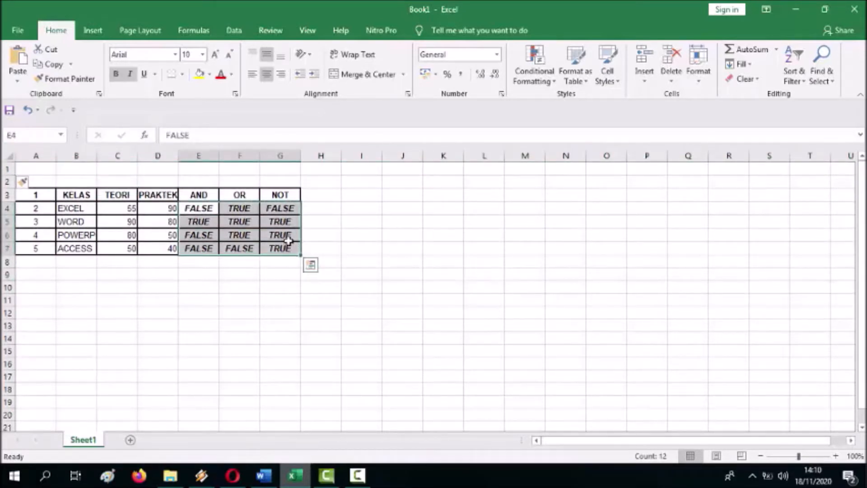
{"action": "key", "text": "Delete"}
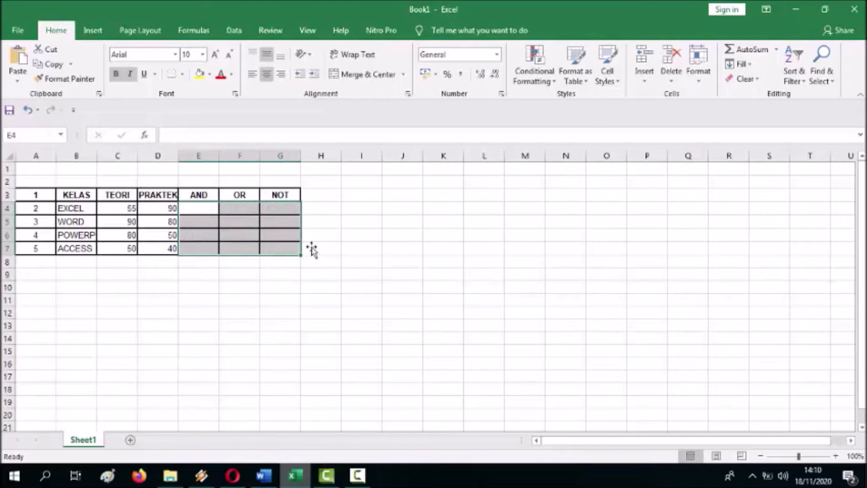
{"action": "left_click", "coordinate": [488, 287]}
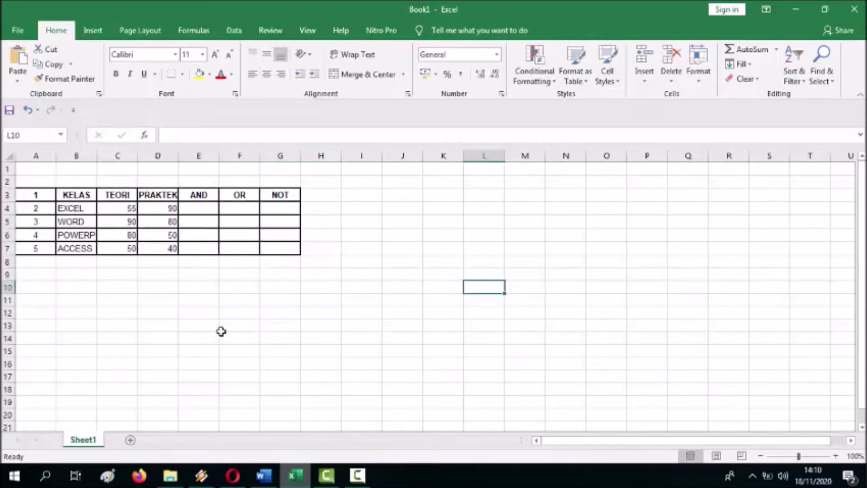
Consult the AND formula in the Word notes, and enter =AND(C4>=60;D4>=70) in cell E4 of the Excel sheet.
{"action": "left_click", "coordinate": [264, 475]}
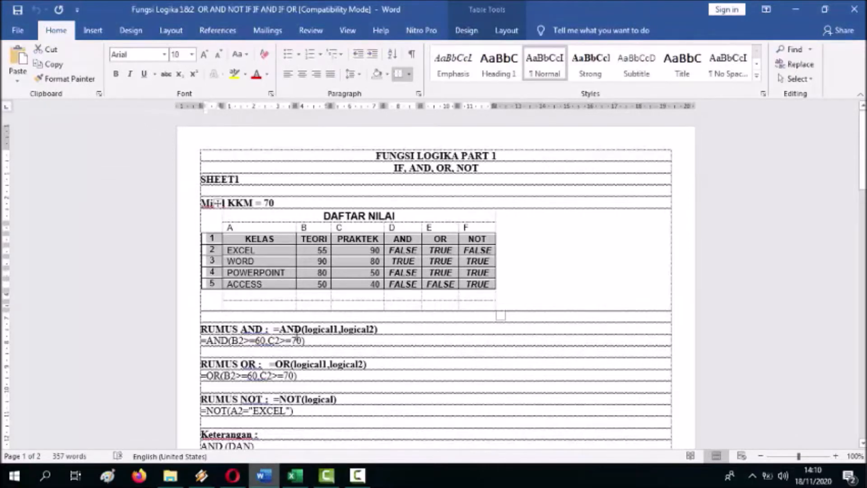
{"action": "left_click", "coordinate": [453, 335]}
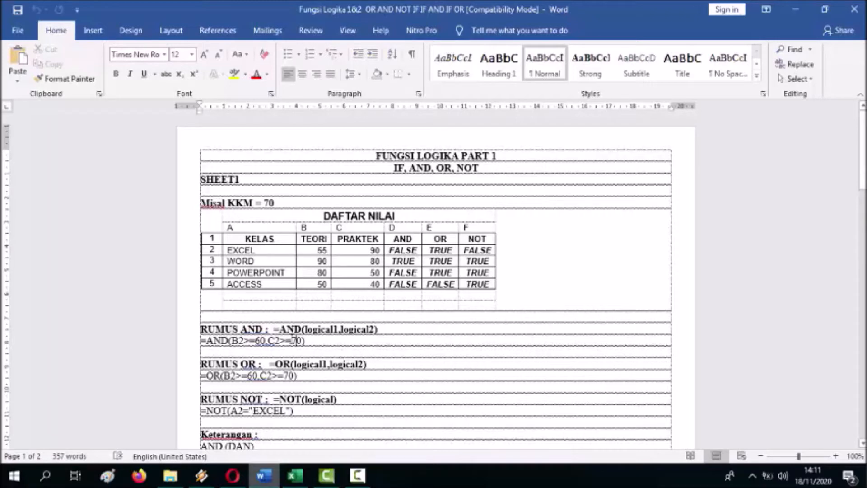
{"action": "left_click", "coordinate": [304, 480]}
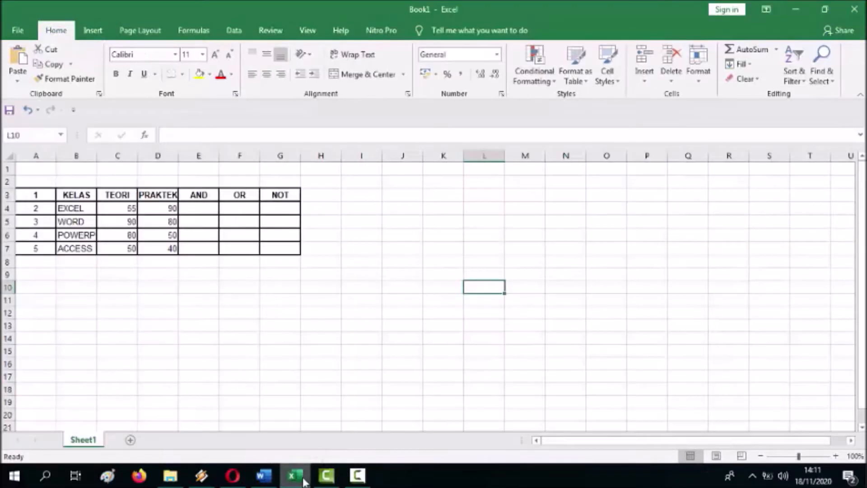
{"action": "left_click", "coordinate": [205, 207]}
{"action": "type", "text": "=a"}
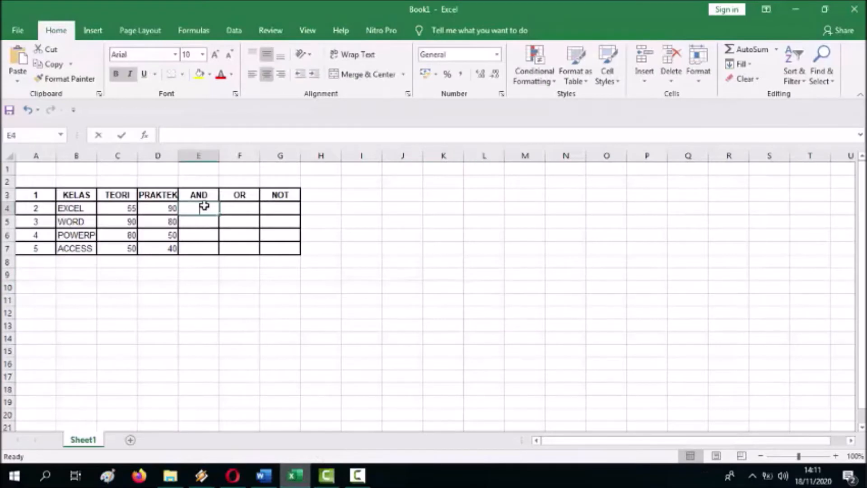
{"action": "type", "text": "nd("}
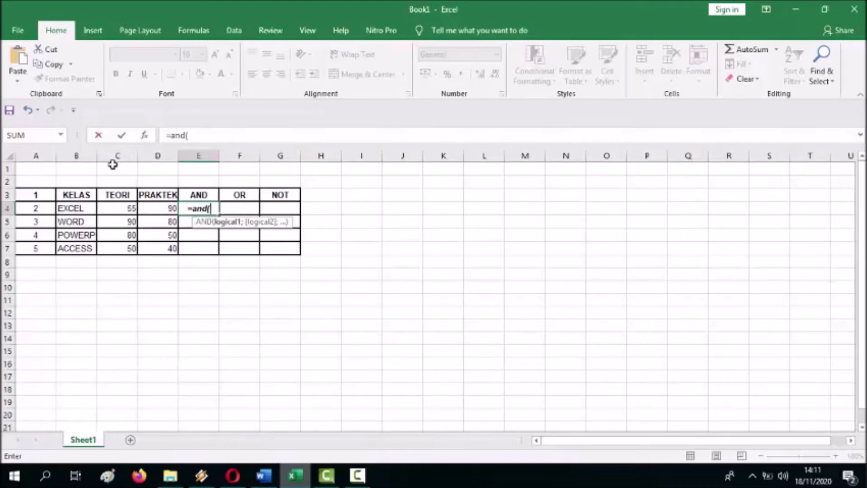
{"action": "left_click", "coordinate": [117, 207]}
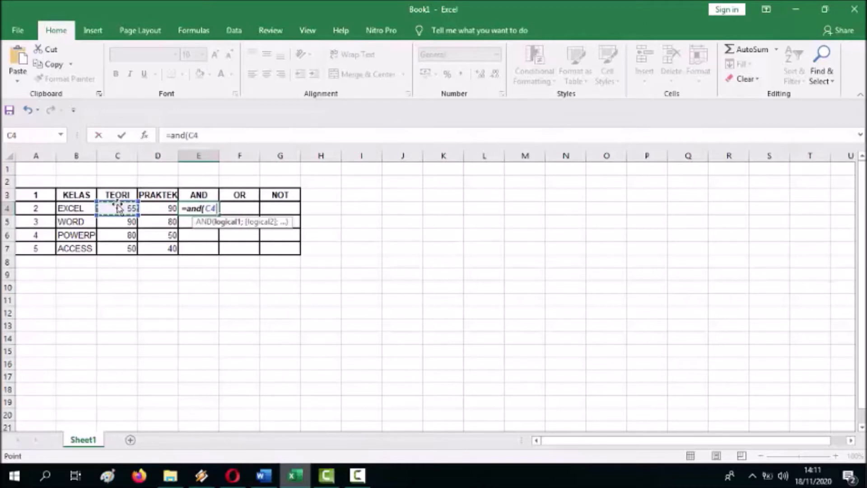
{"action": "type", "text": ">"}
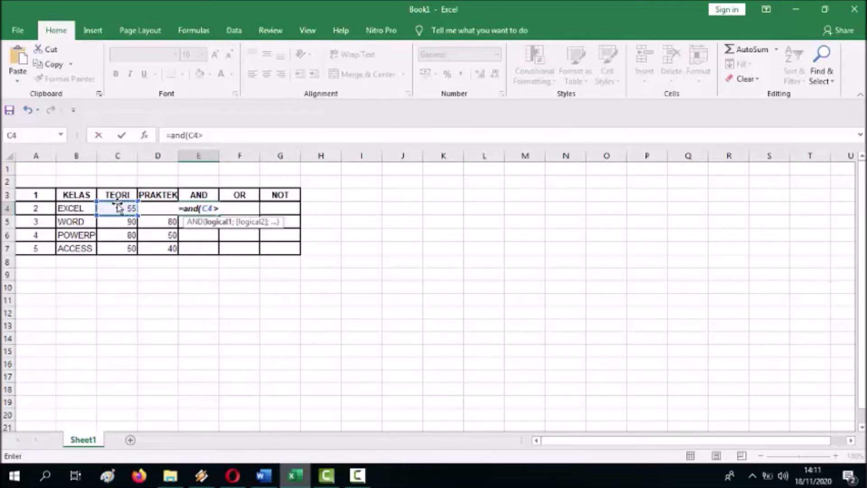
{"action": "type", "text": "=60"}
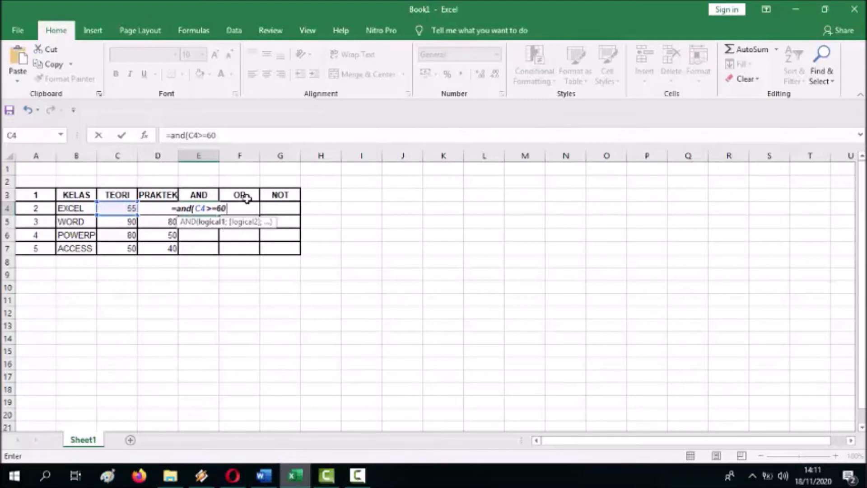
{"action": "type", "text": ";"}
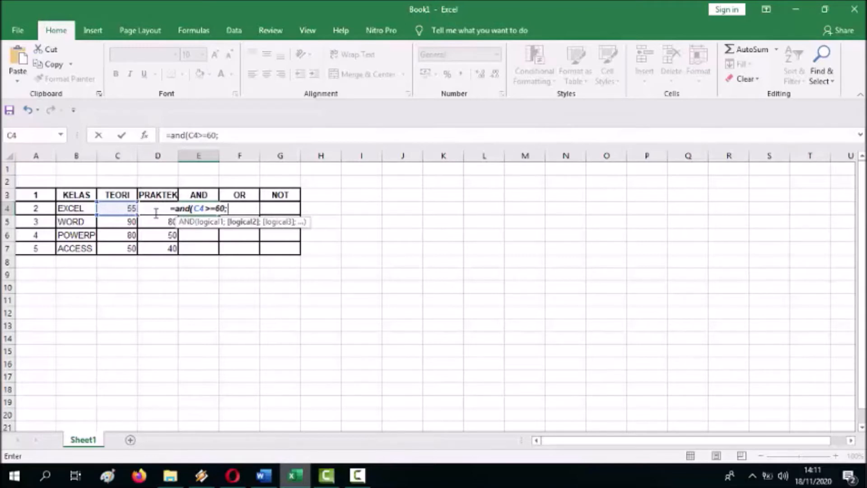
{"action": "type", "text": "D4"}
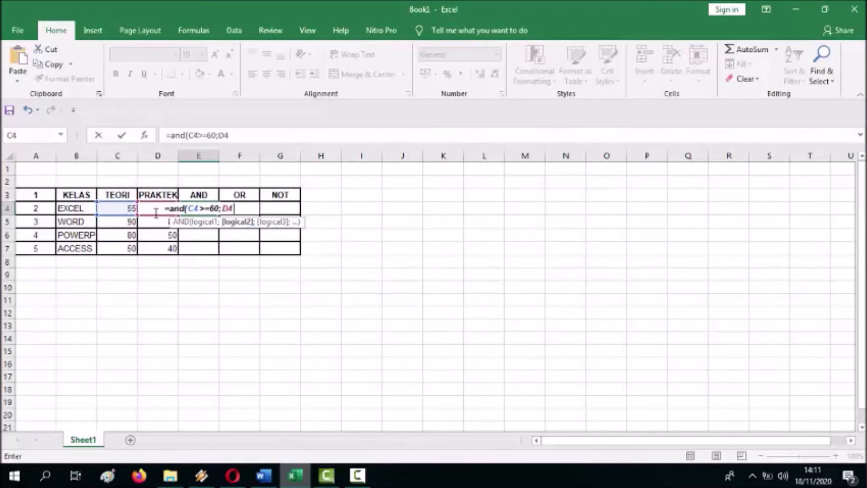
{"action": "type", "text": ">="}
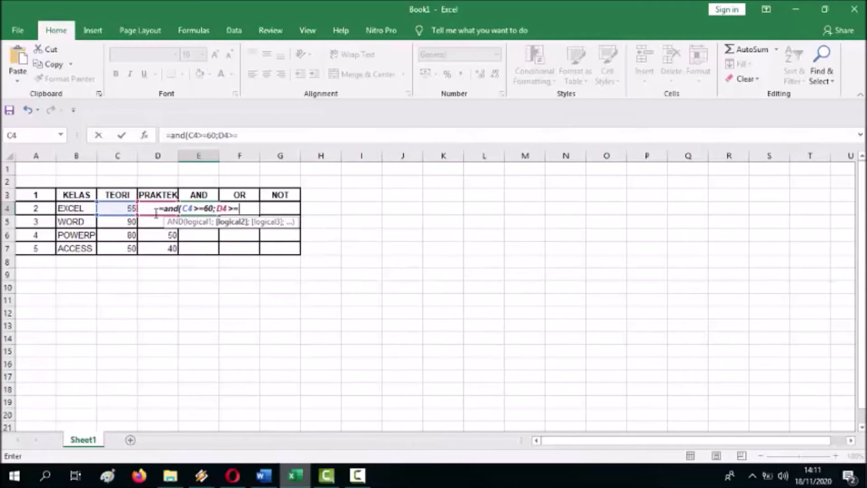
{"action": "type", "text": "70"}
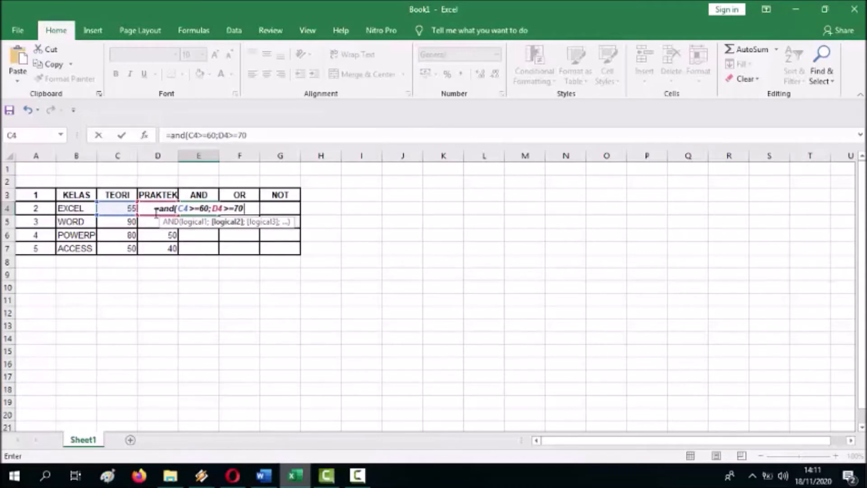
{"action": "type", "text": ")"}
{"action": "key", "text": "Return"}
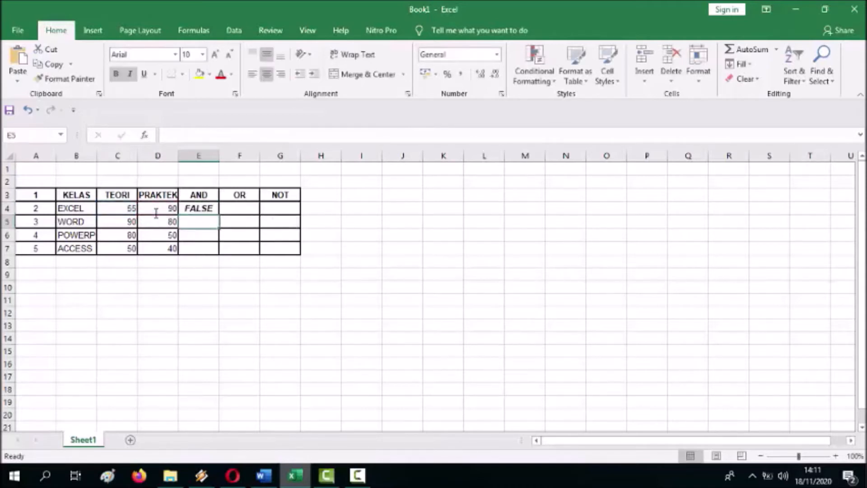
Fill the AND formula from E4 down to E7.
{"action": "left_click", "coordinate": [185, 210]}
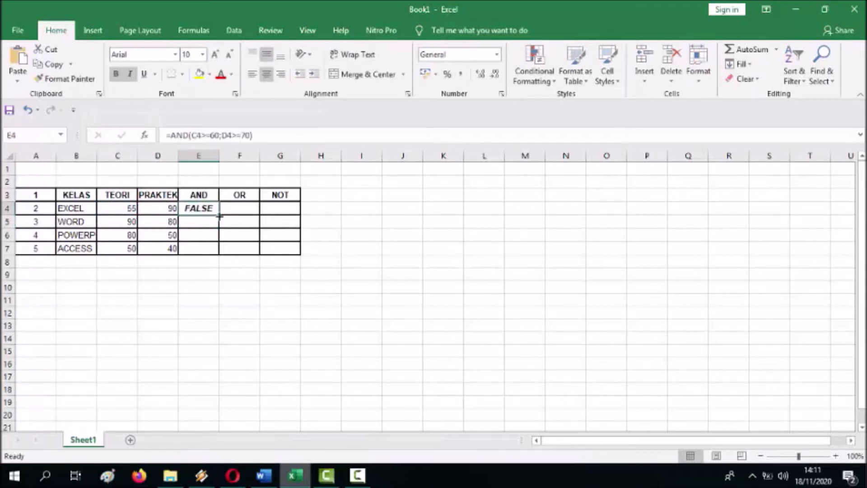
{"action": "left_click_drag", "start_coordinate": [220, 216], "coordinate": [216, 254]}
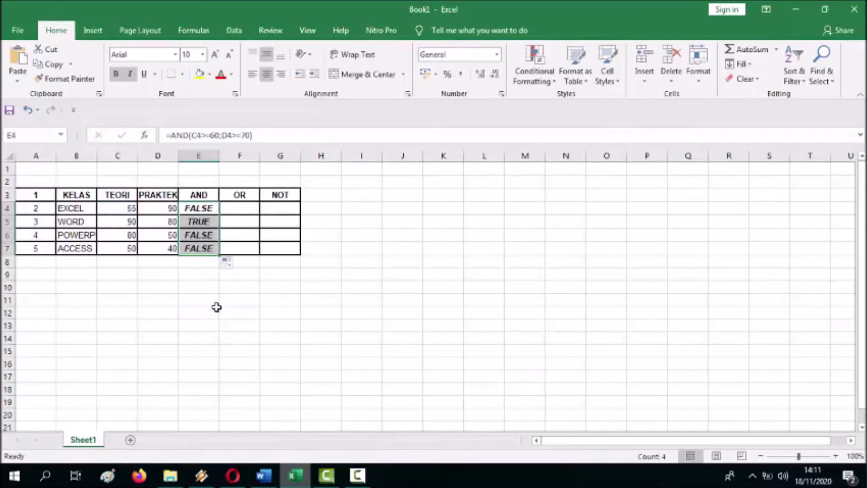
{"action": "left_click", "coordinate": [210, 310]}
Examine the AND formulas in E4:E7 against the TEORI and PRAKTEK scores of each class.
{"action": "left_click", "coordinate": [195, 205]}
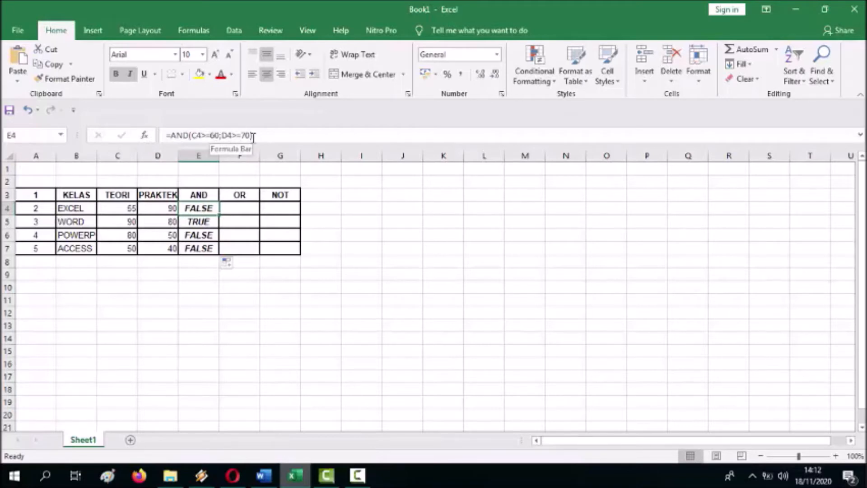
{"action": "left_click", "coordinate": [210, 222]}
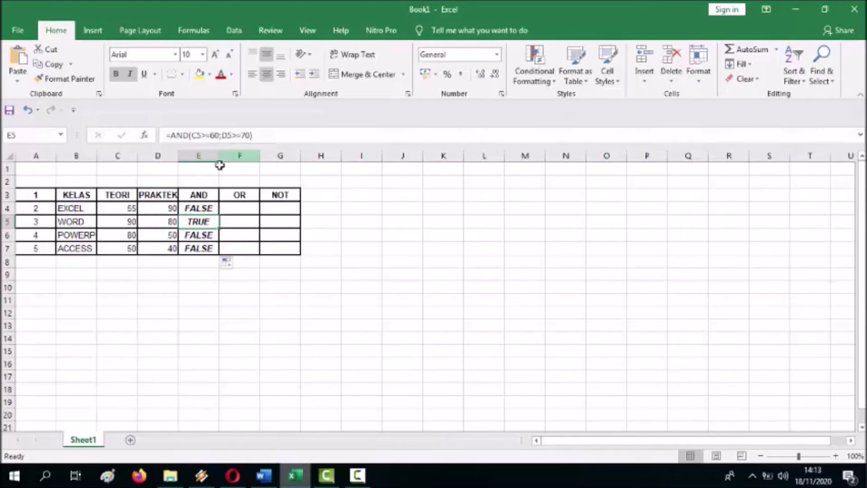
{"action": "left_click", "coordinate": [171, 234]}
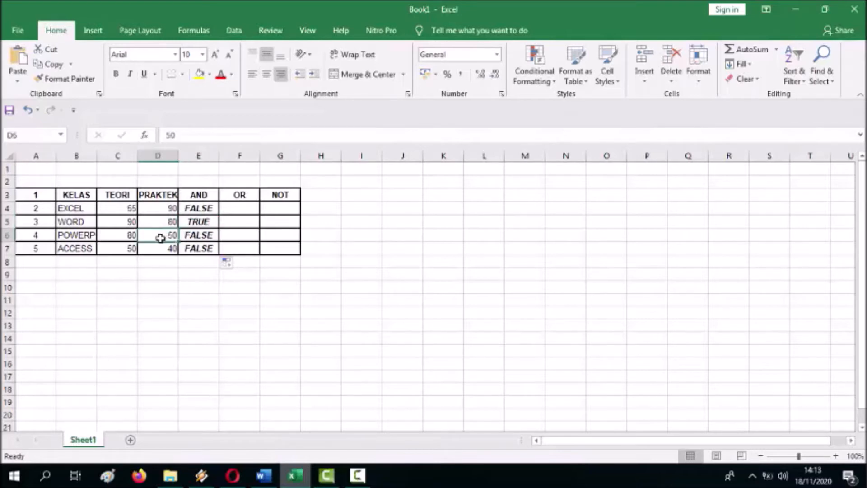
{"action": "left_click", "coordinate": [118, 248]}
{"action": "left_click", "coordinate": [161, 248]}
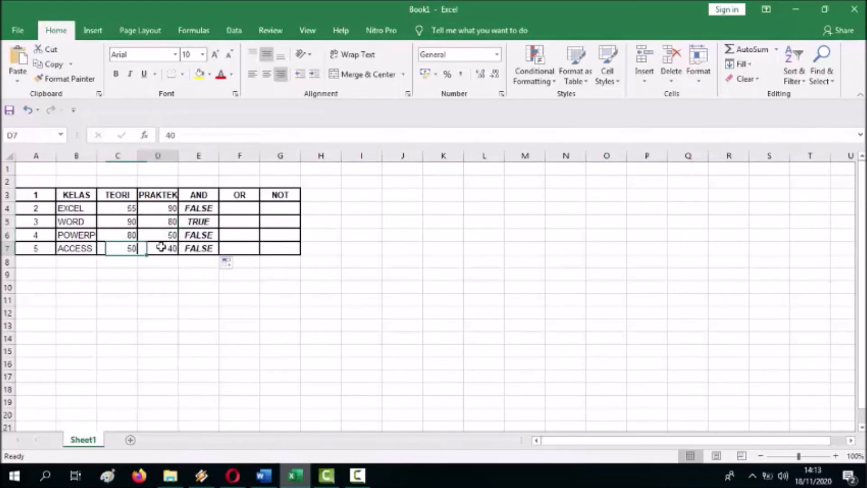
{"action": "left_click", "coordinate": [199, 233]}
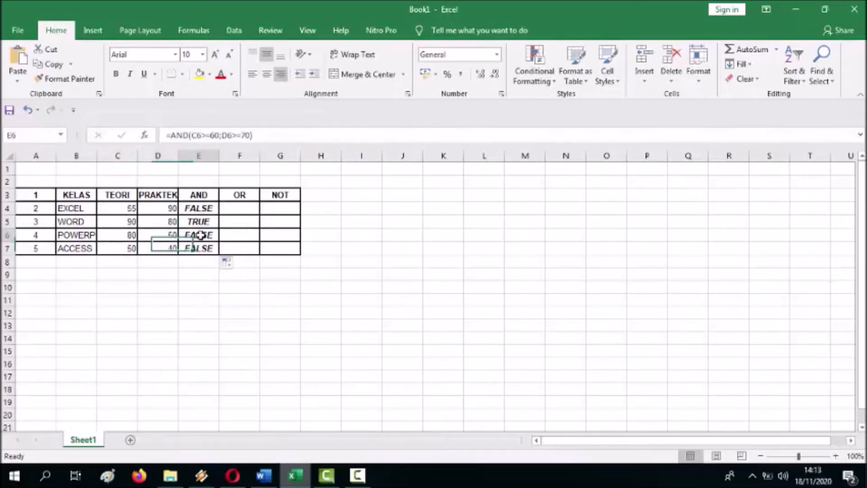
{"action": "left_click", "coordinate": [199, 248]}
Widen column B so that the full POWERPOINT entry fits.
{"action": "left_click_drag", "start_coordinate": [97, 156], "coordinate": [125, 157]}
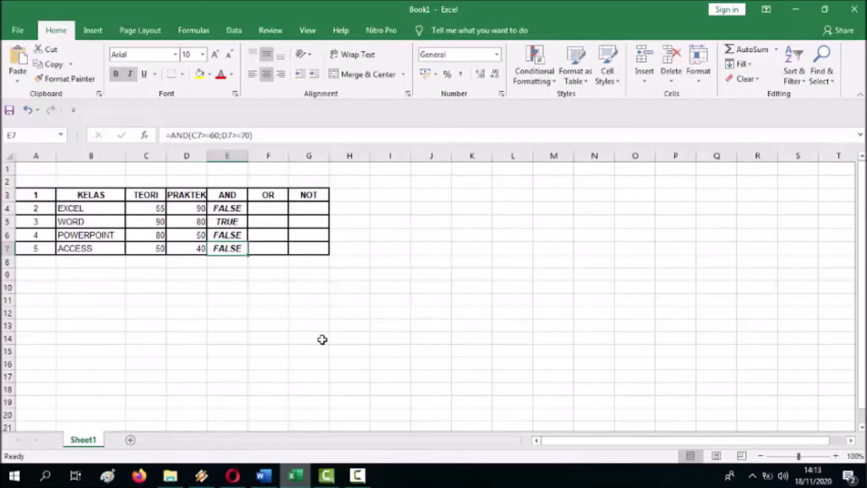
Consult the OR formula in the Word notes, and enter =OR(C4>=60;D4>=70) in cell F4 of the Excel sheet.
{"action": "left_click", "coordinate": [272, 208]}
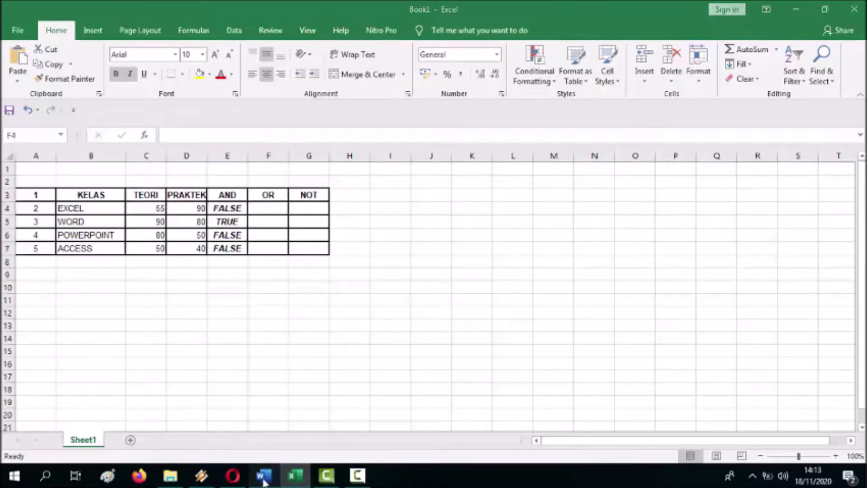
{"action": "left_click", "coordinate": [264, 477]}
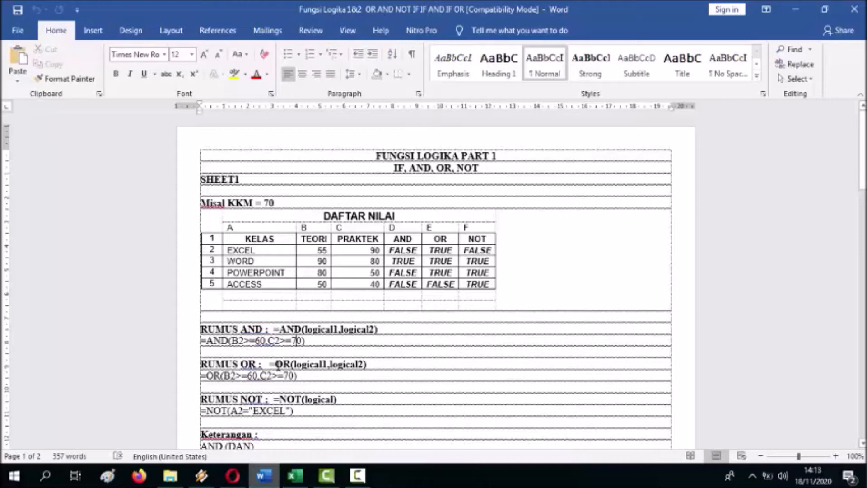
{"action": "left_click", "coordinate": [295, 475]}
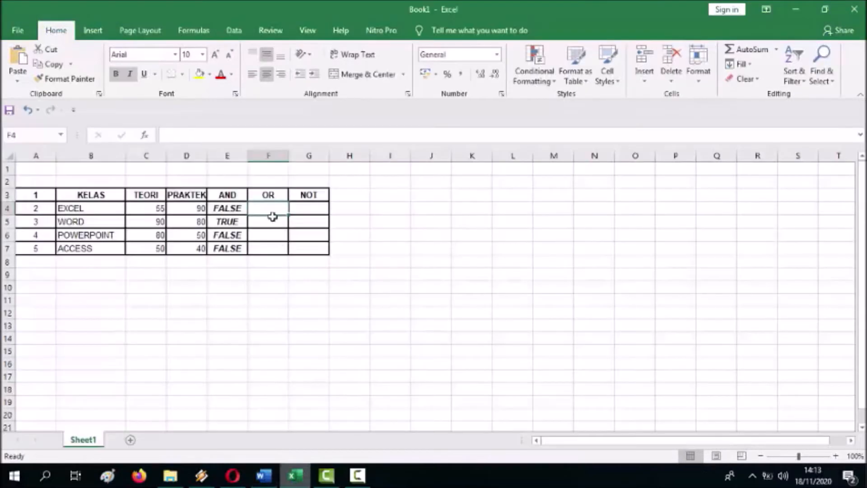
{"action": "type", "text": "="}
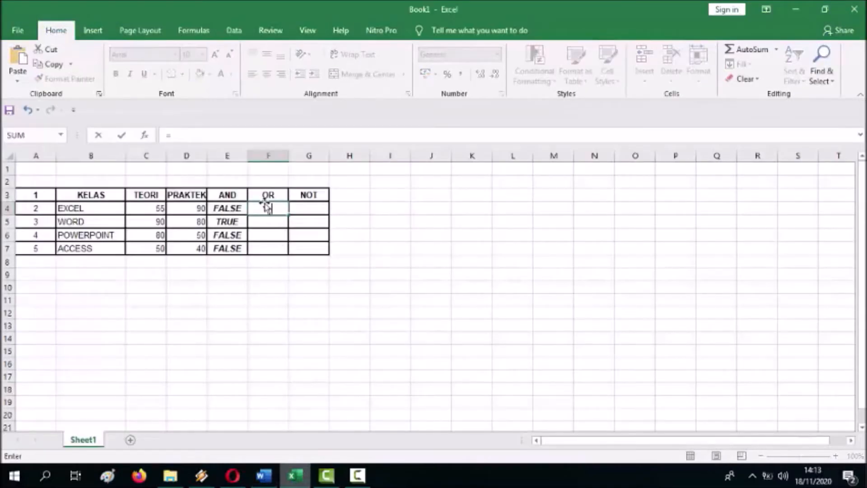
{"action": "type", "text": "or("}
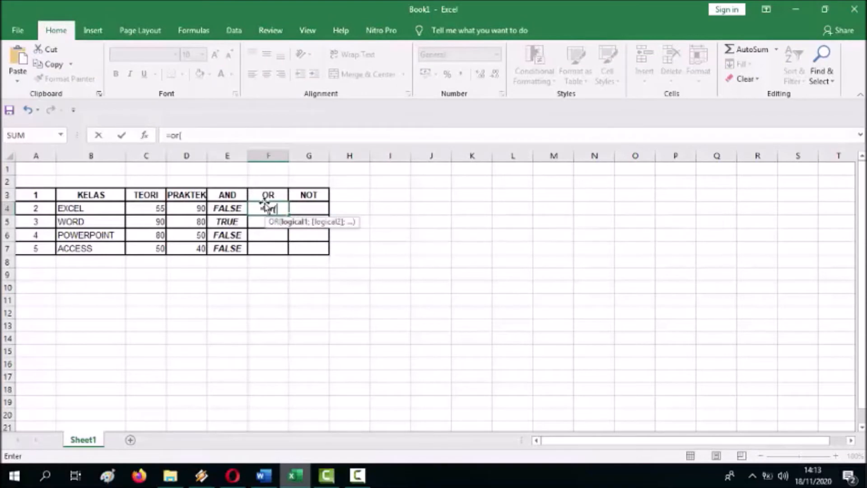
{"action": "left_click", "coordinate": [152, 206]}
{"action": "type", "text": ">=60"}
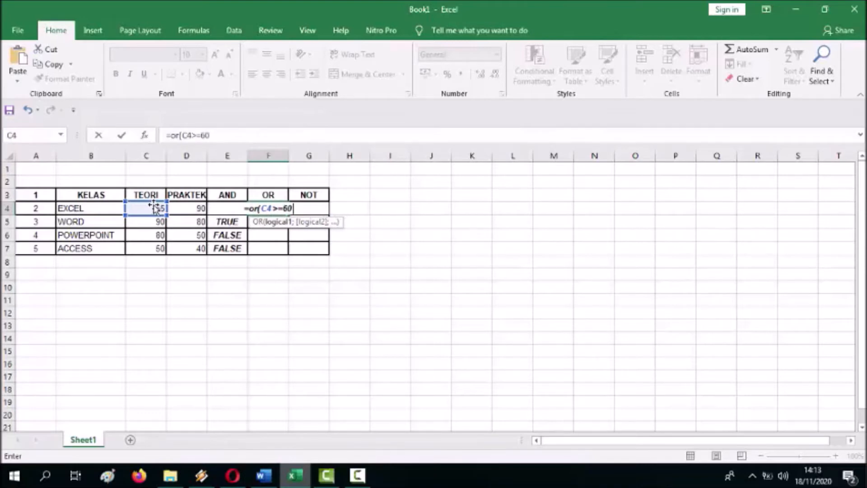
{"action": "type", "text": ";"}
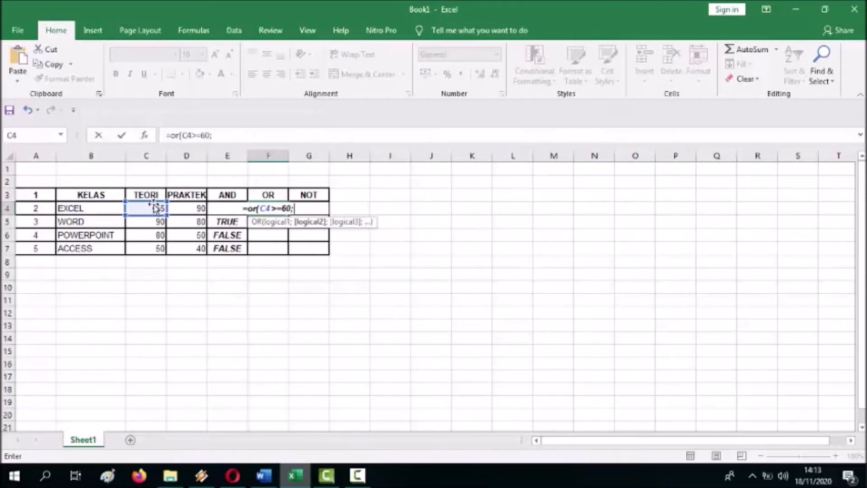
{"action": "type", "text": "D"}
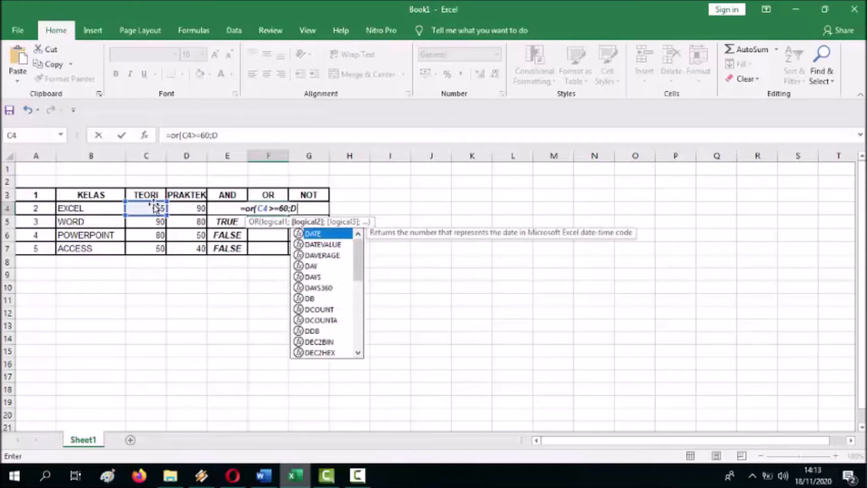
{"action": "type", "text": "4>"}
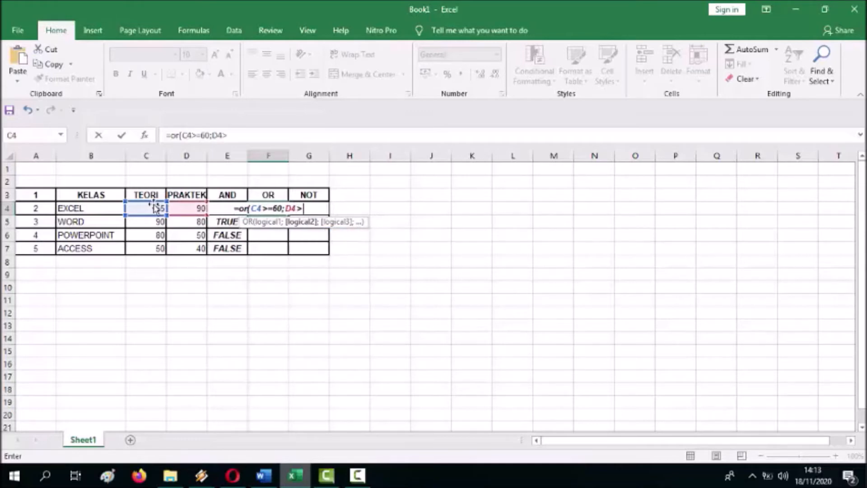
{"action": "type", "text": "=70"}
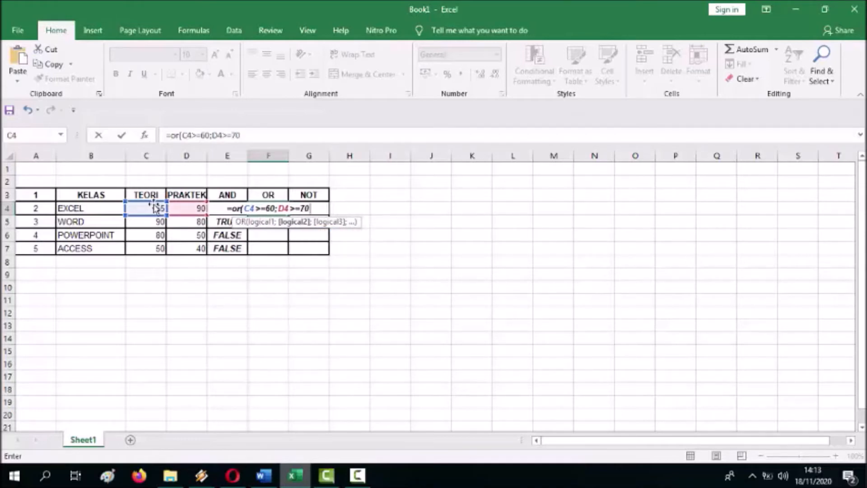
{"action": "type", "text": ")"}
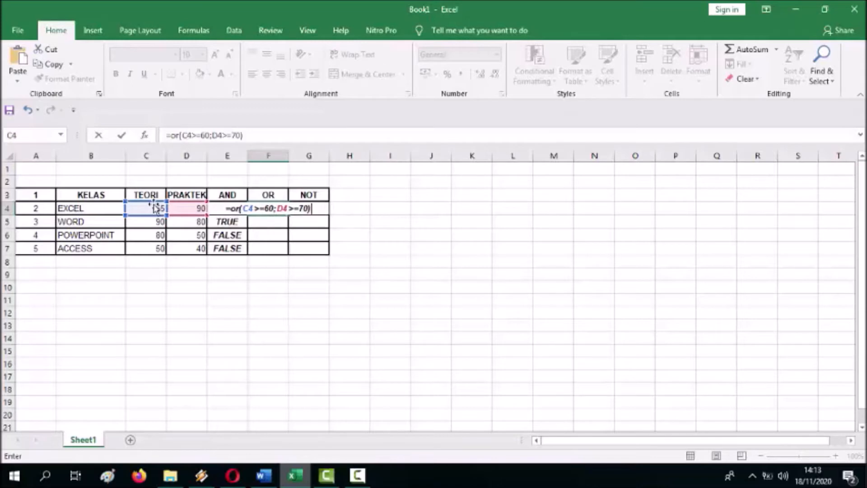
{"action": "key", "text": "Return"}
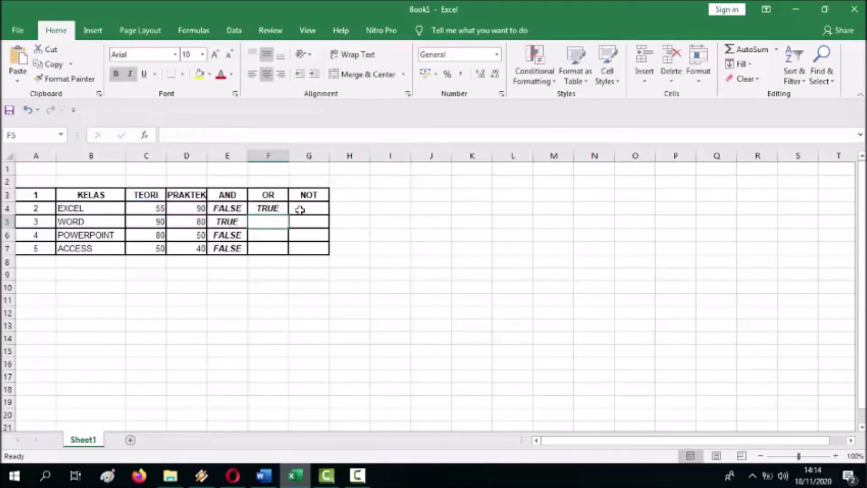
Fill the OR formula from F4 down to F7.
{"action": "left_click", "coordinate": [275, 208]}
{"action": "left_click_drag", "start_coordinate": [288, 215], "coordinate": [289, 258]}
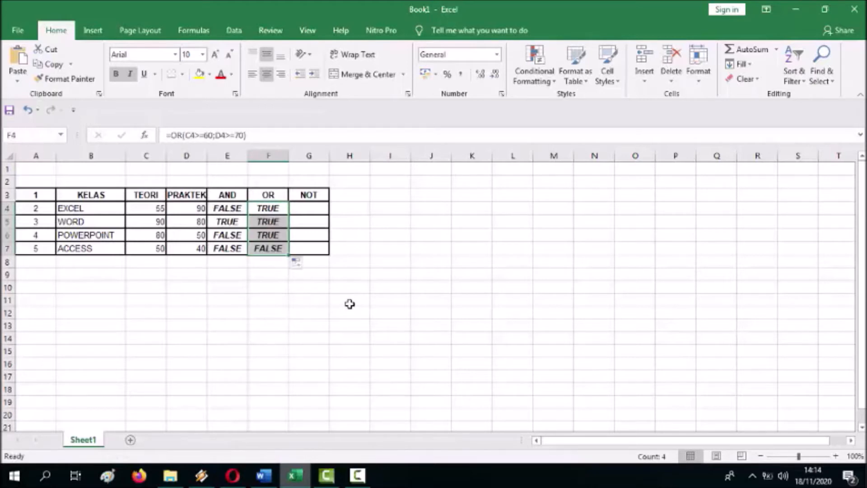
Examine the OR formulas in F4:F7 against the TEORI and PRAKTEK scores of each class.
{"action": "left_click", "coordinate": [276, 209]}
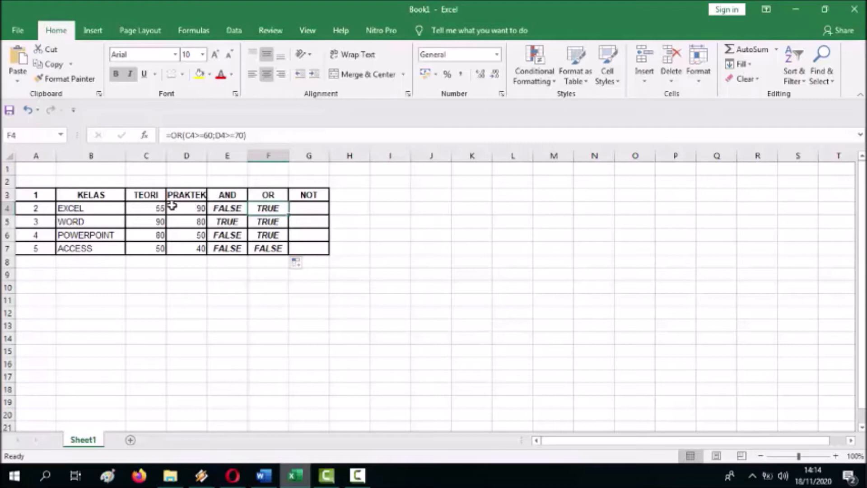
{"action": "left_click", "coordinate": [148, 207]}
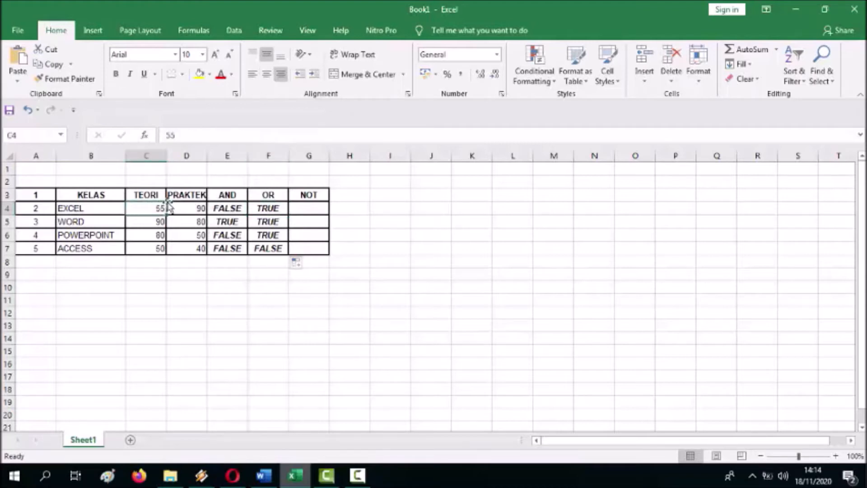
{"action": "left_click", "coordinate": [196, 209]}
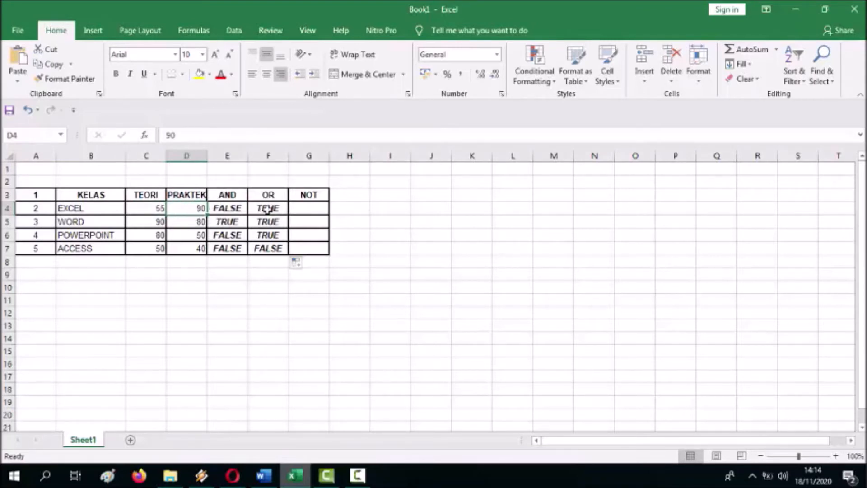
{"action": "left_click", "coordinate": [141, 218]}
{"action": "left_click", "coordinate": [186, 221]}
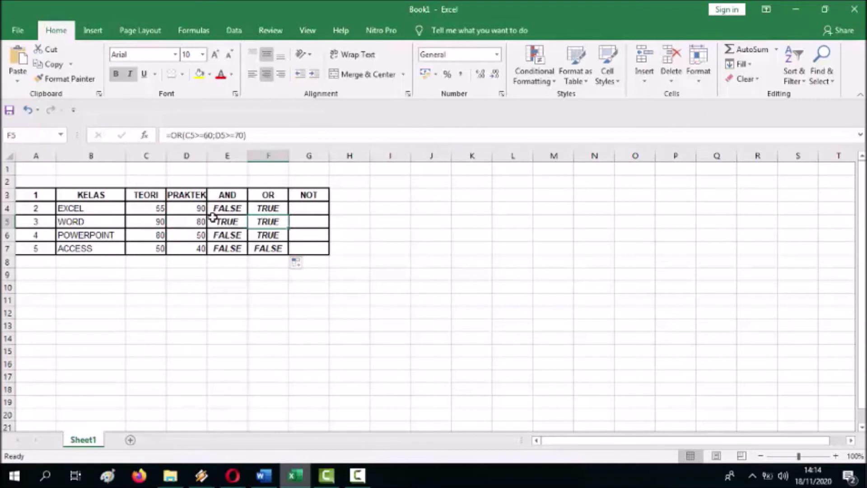
{"action": "left_click", "coordinate": [184, 221]}
{"action": "left_click", "coordinate": [139, 222]}
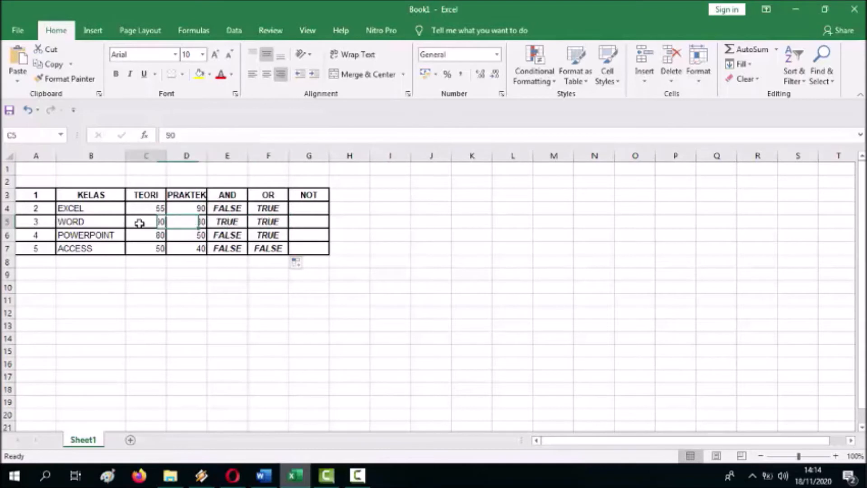
{"action": "left_click", "coordinate": [197, 223]}
{"action": "left_click", "coordinate": [159, 222]}
{"action": "left_click", "coordinate": [184, 222]}
{"action": "left_click", "coordinate": [270, 222]}
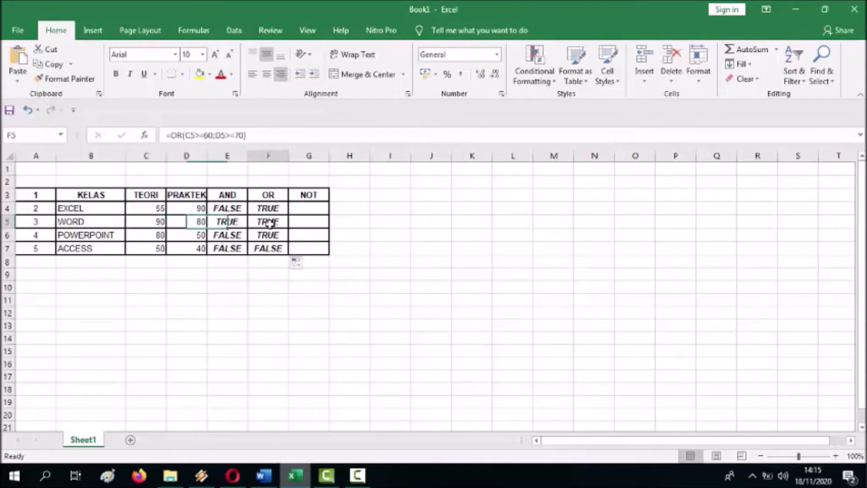
{"action": "left_click", "coordinate": [147, 234]}
{"action": "left_click", "coordinate": [191, 234]}
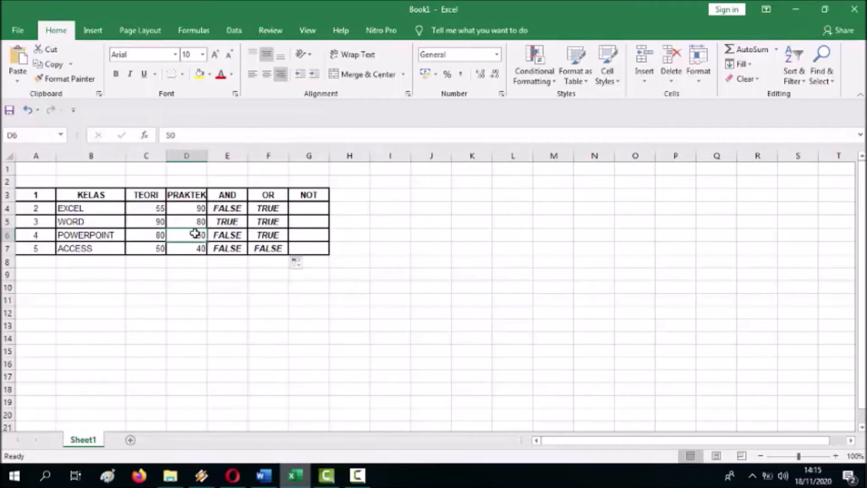
{"action": "left_click", "coordinate": [273, 236]}
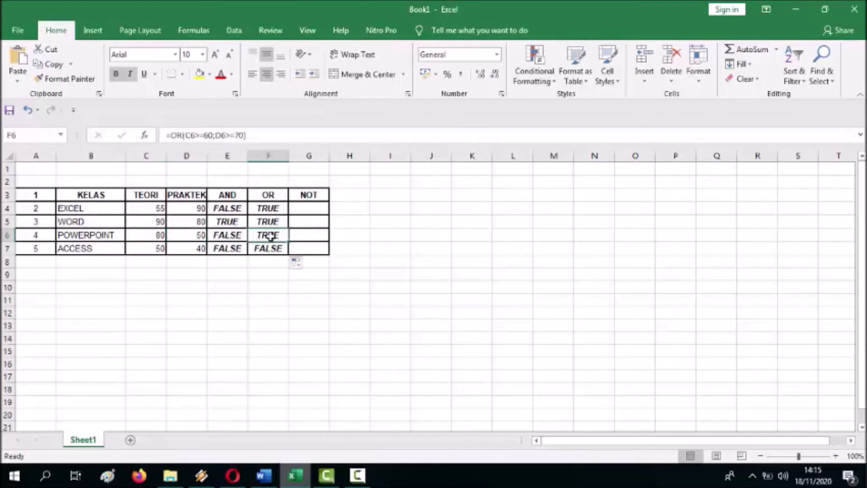
{"action": "left_click", "coordinate": [138, 248]}
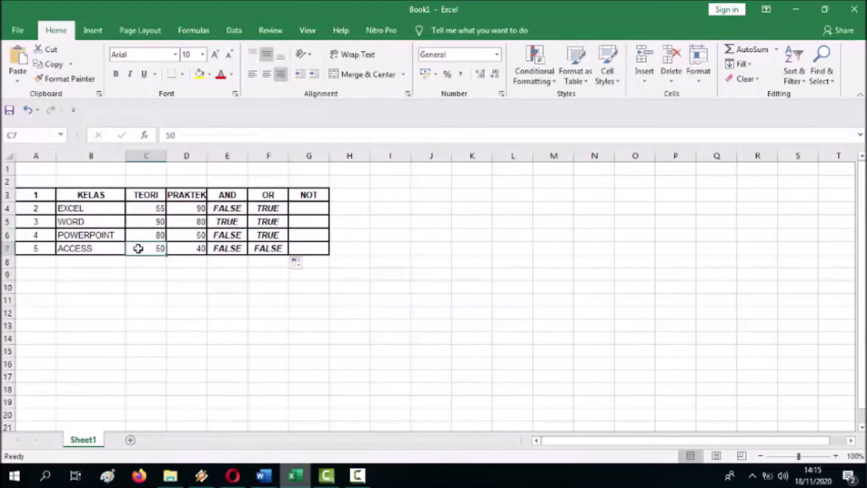
{"action": "left_click", "coordinate": [271, 248]}
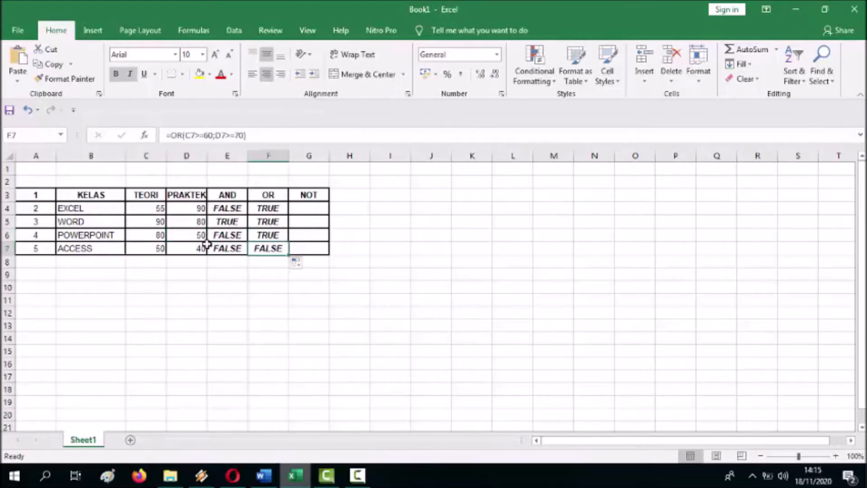
{"action": "left_click", "coordinate": [146, 247]}
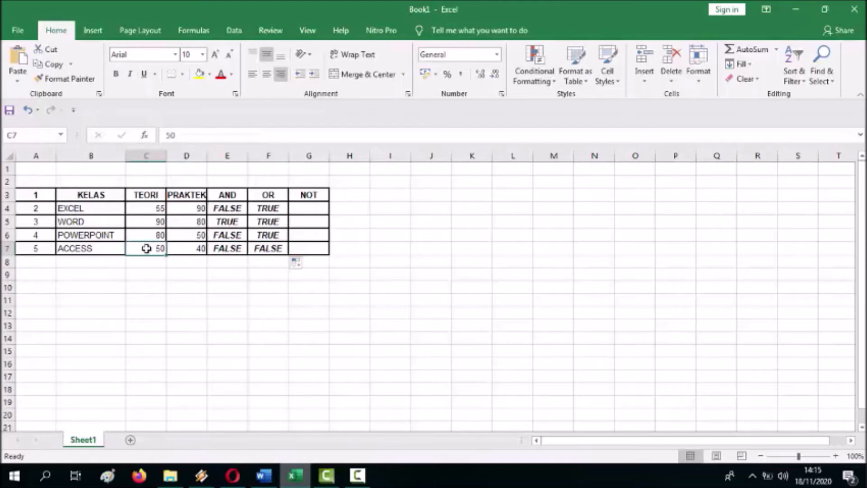
{"action": "left_click", "coordinate": [183, 246]}
{"action": "left_click", "coordinate": [253, 248]}
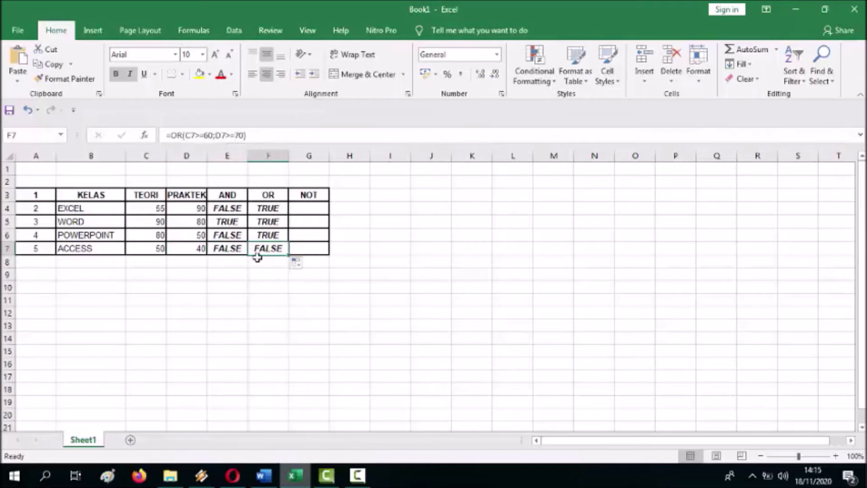
Consult the NOT example in the Word notes, and enter =NOT(B4="EXCEL") in cell G4 of the Excel sheet.
{"action": "left_click", "coordinate": [306, 194]}
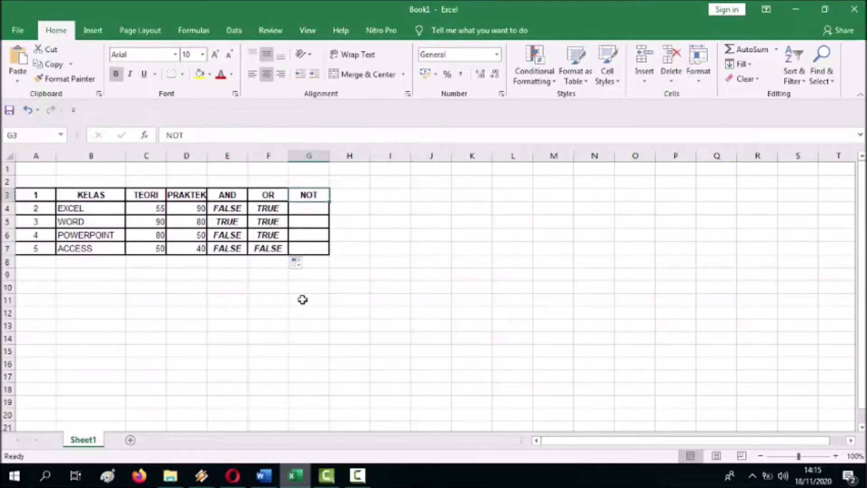
{"action": "left_click", "coordinate": [267, 475]}
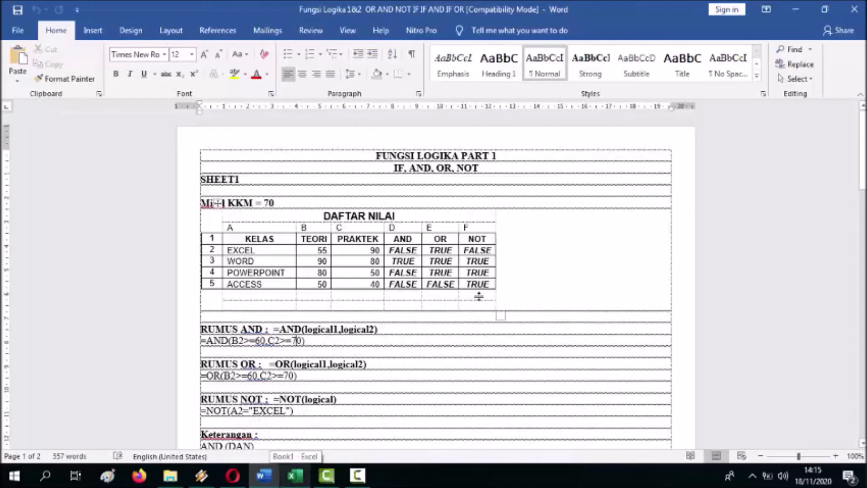
{"action": "left_click", "coordinate": [293, 475]}
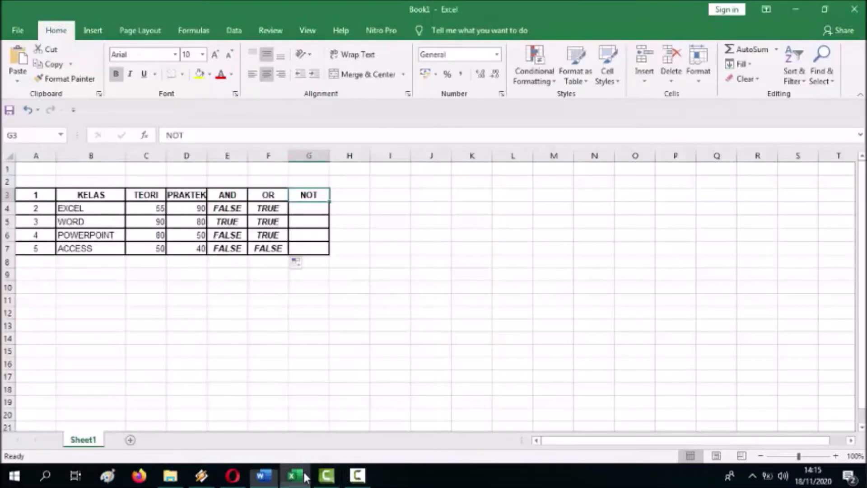
{"action": "left_click", "coordinate": [306, 207]}
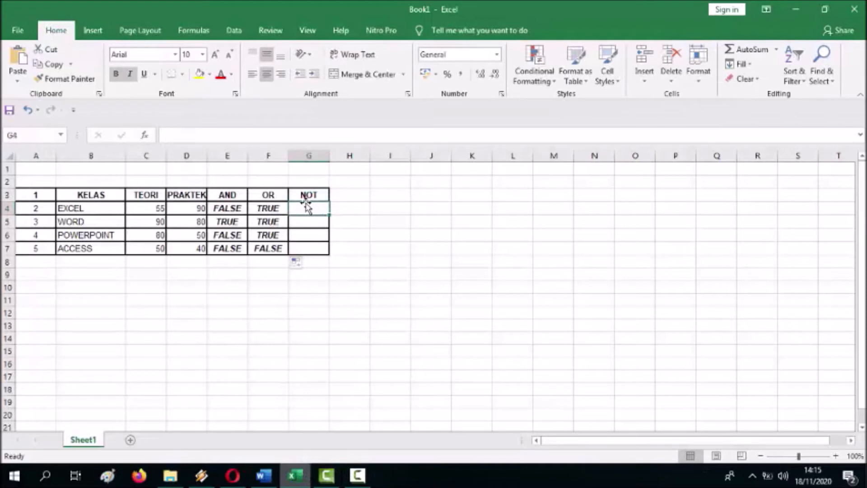
{"action": "type", "text": "="}
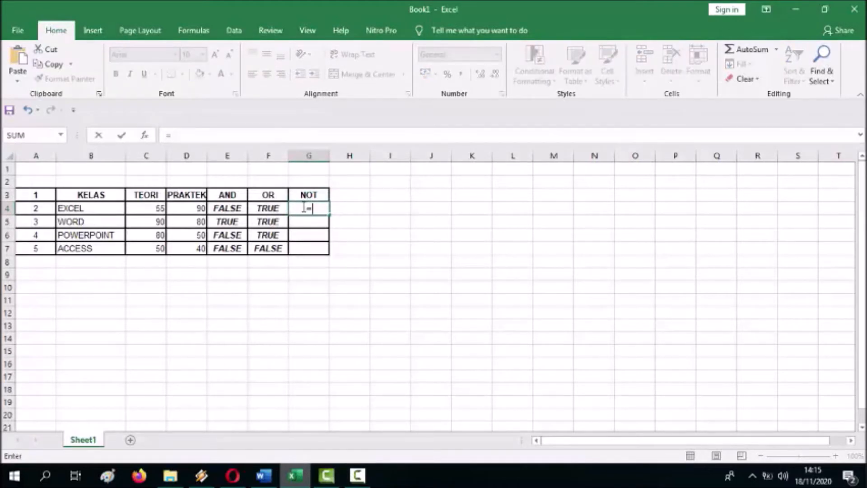
{"action": "type", "text": "not9"}
{"action": "key", "text": "BackSpace"}
{"action": "type", "text": "("}
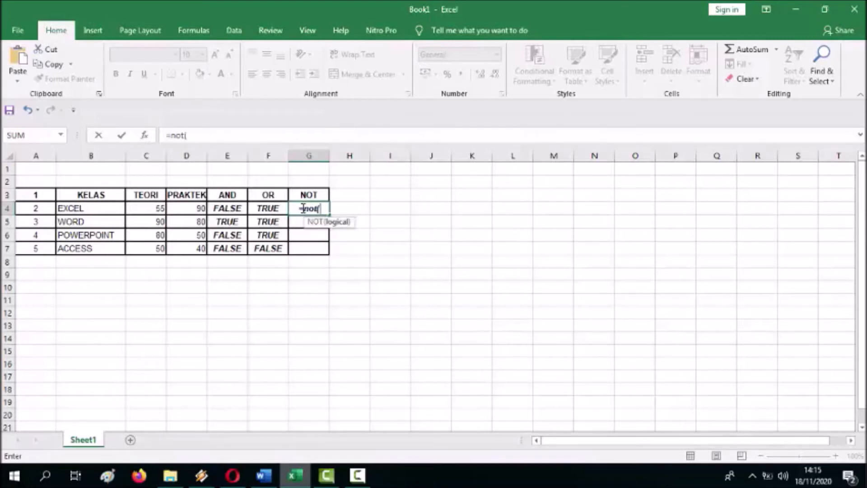
{"action": "left_click", "coordinate": [88, 209]}
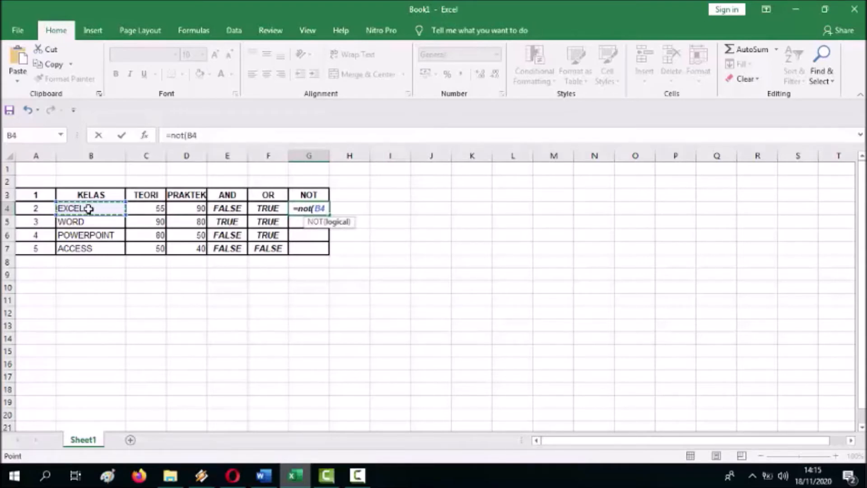
{"action": "type", "text": "="}
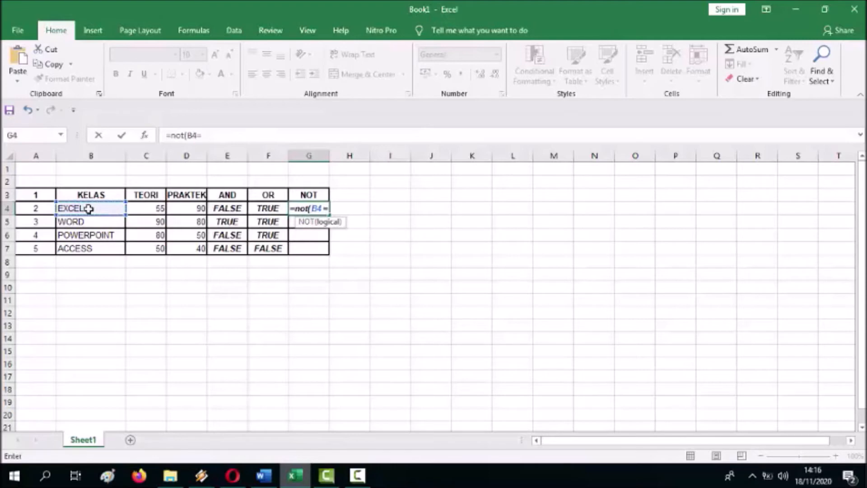
{"action": "type", "text": "\""}
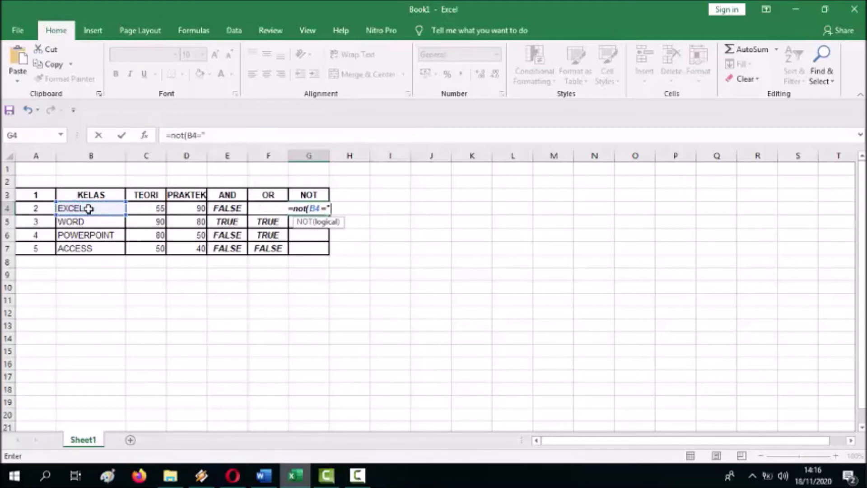
{"action": "type", "text": "EXCEL\")"}
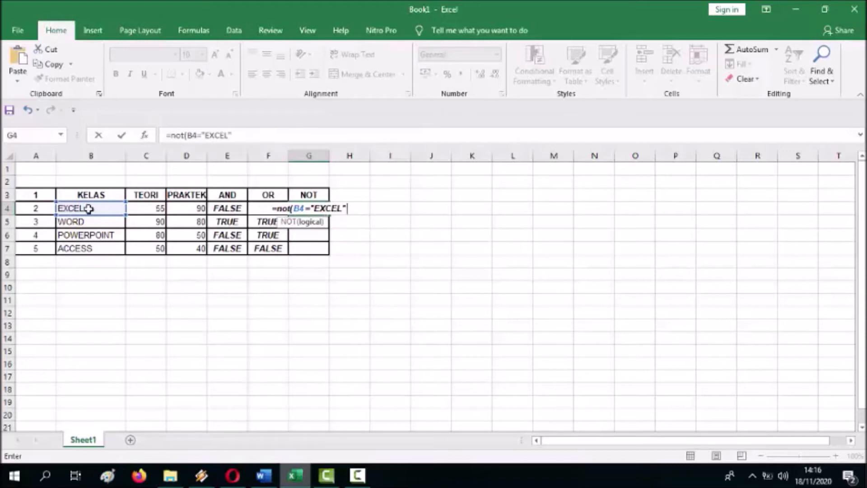
{"action": "key", "text": "Return"}
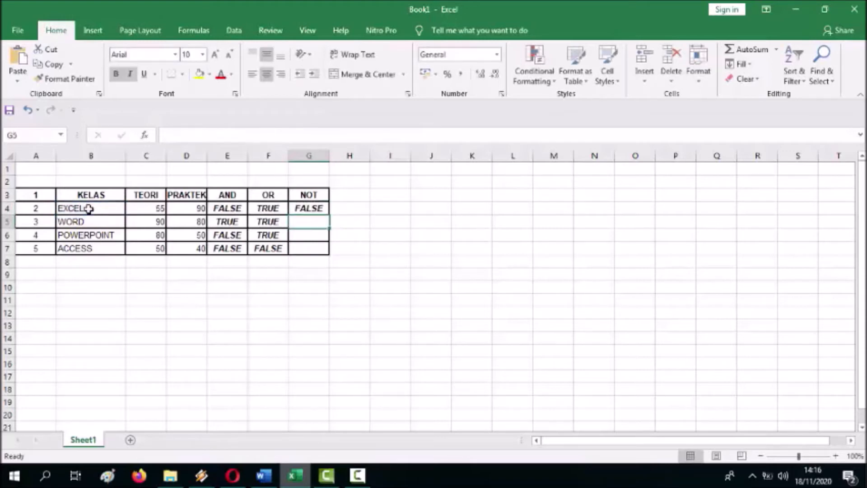
Fill the NOT formula from G4 down to G7.
{"action": "left_click", "coordinate": [312, 210]}
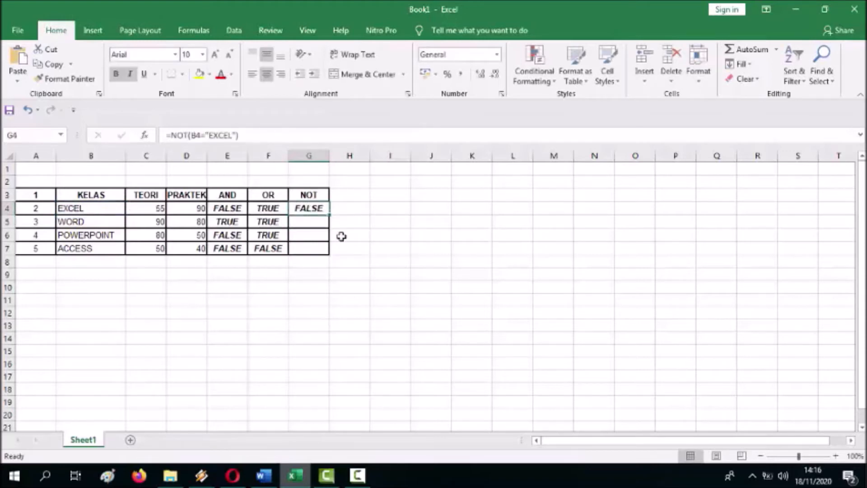
{"action": "left_click_drag", "start_coordinate": [331, 217], "coordinate": [333, 249]}
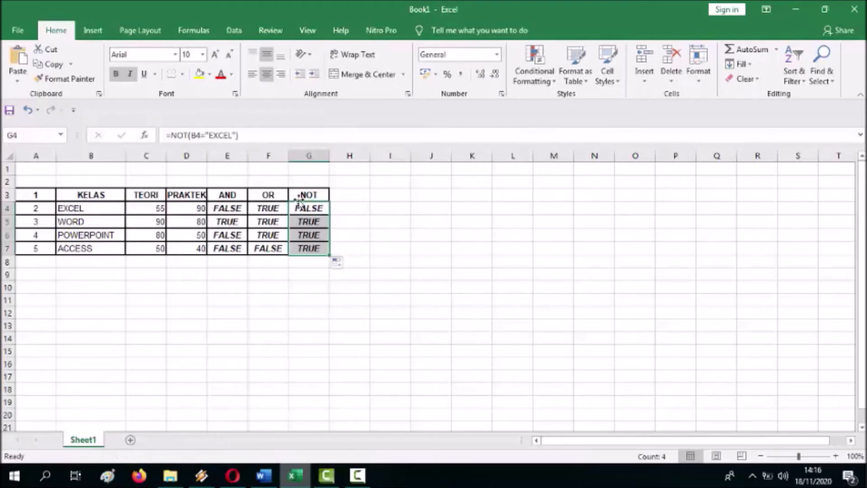
Examine the NOT formulas in G4:G7 against the class names in the KELAS column.
{"action": "left_click", "coordinate": [310, 212]}
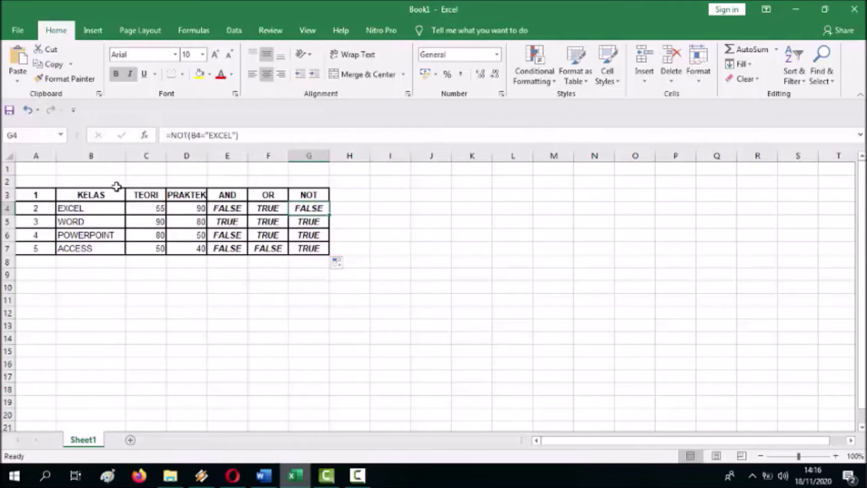
{"action": "left_click", "coordinate": [86, 208]}
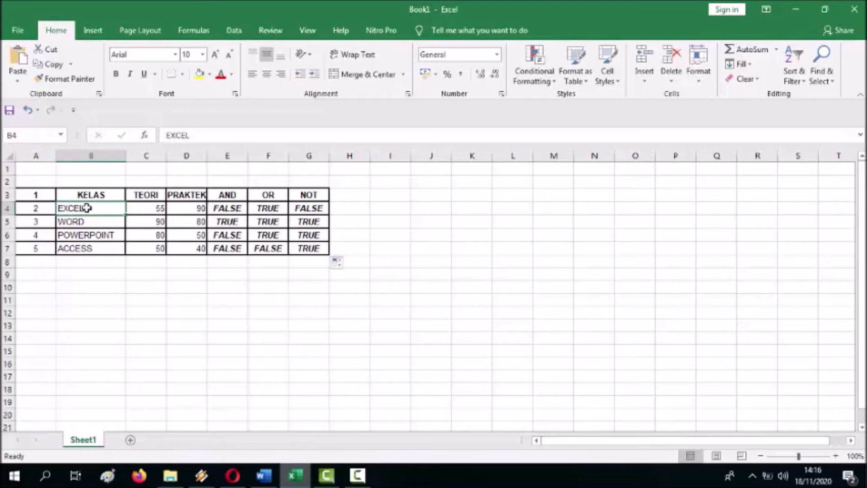
{"action": "left_click", "coordinate": [320, 210]}
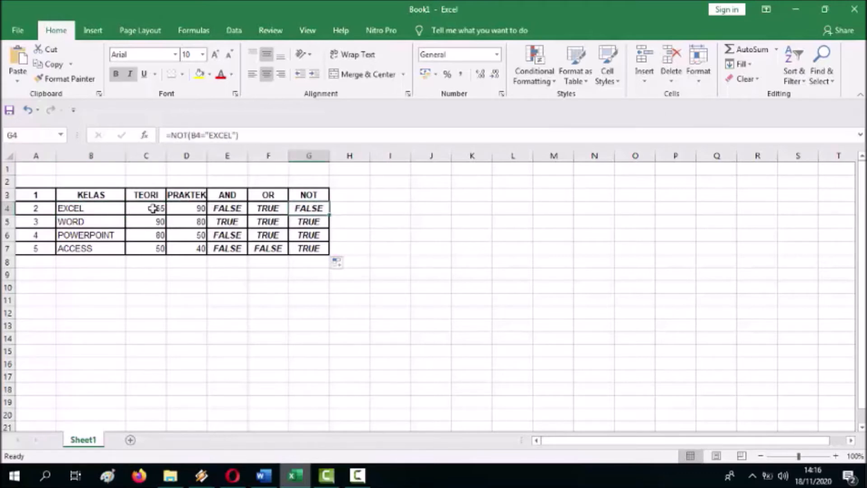
{"action": "left_click", "coordinate": [99, 208]}
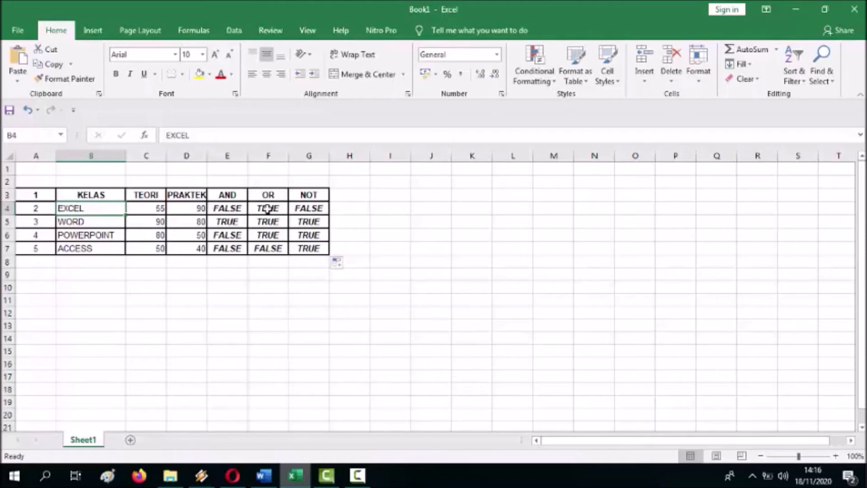
{"action": "left_click", "coordinate": [311, 208]}
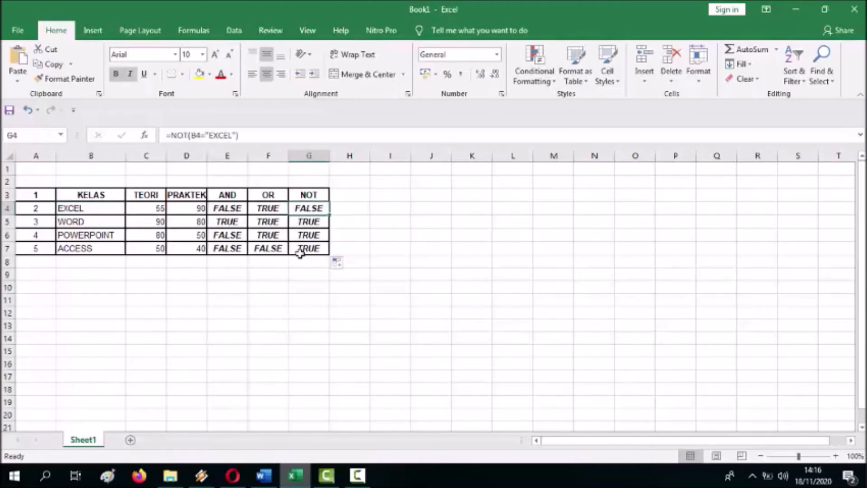
{"action": "left_click", "coordinate": [311, 221]}
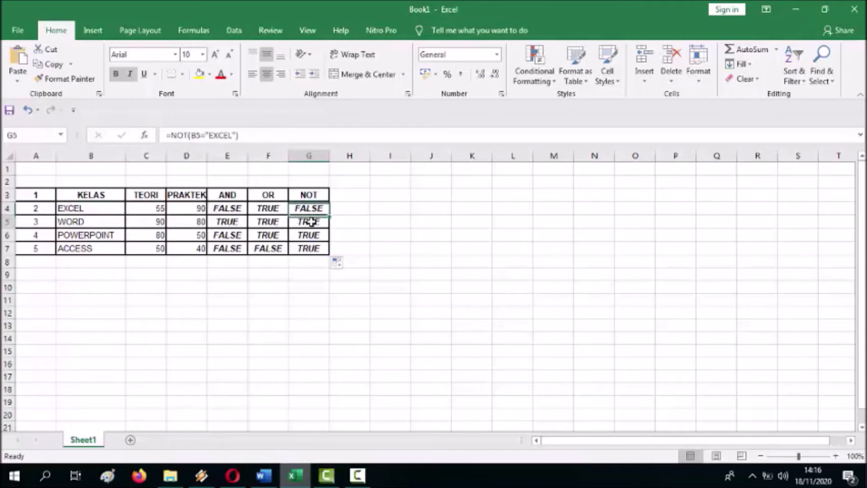
{"action": "left_click", "coordinate": [92, 222]}
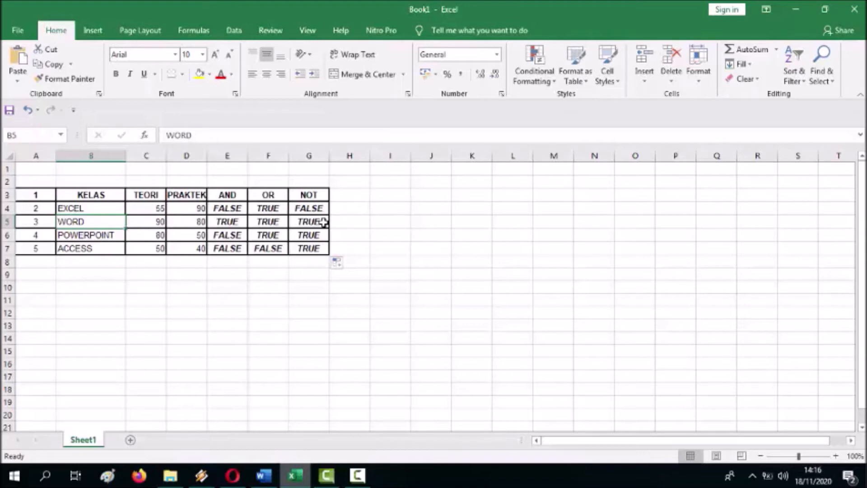
{"action": "left_click", "coordinate": [112, 237]}
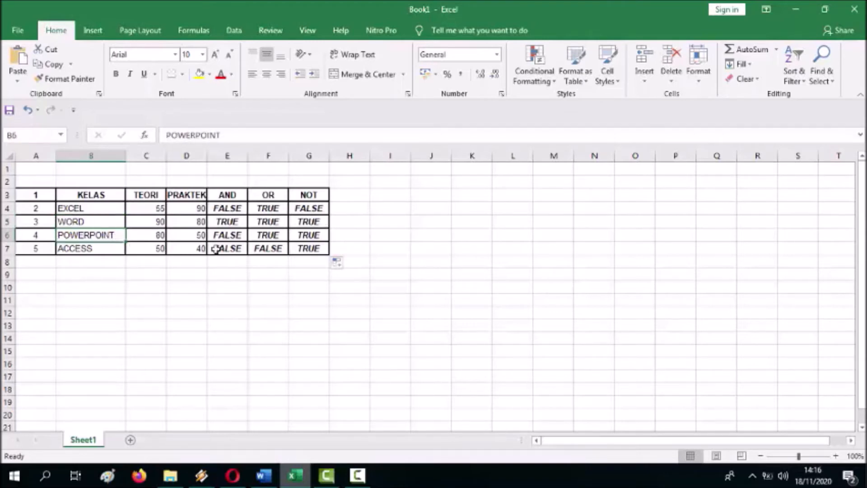
{"action": "left_click", "coordinate": [303, 235]}
{"action": "left_click", "coordinate": [84, 249]}
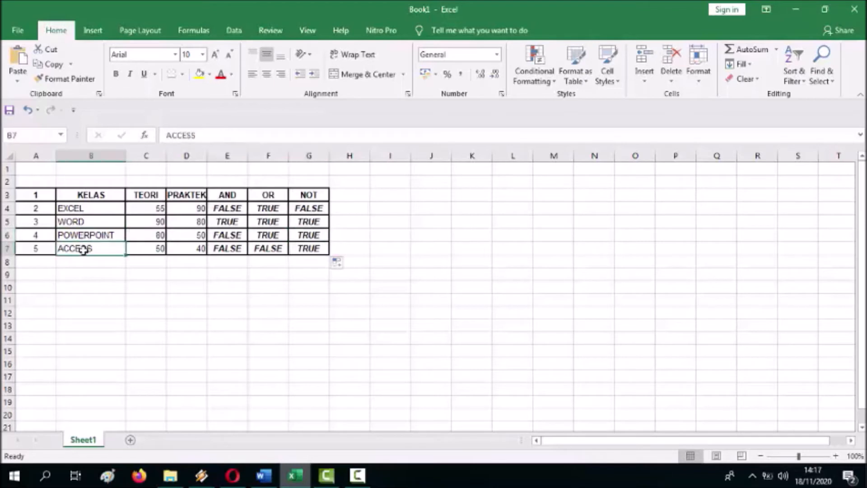
{"action": "left_click", "coordinate": [309, 250]}
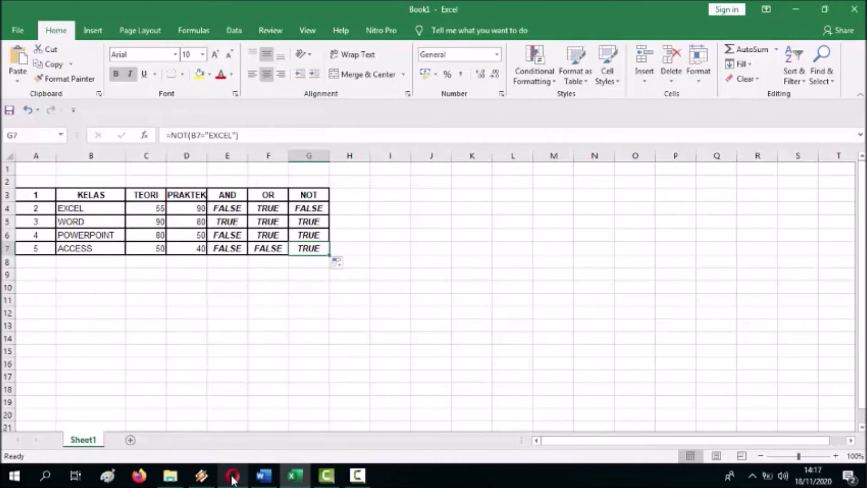
Switch to the Word notes and copy the Nama, Nilai and HASIL table under FUNGSI LOGIKA PART 2, header row included.
{"action": "left_click", "coordinate": [261, 478]}
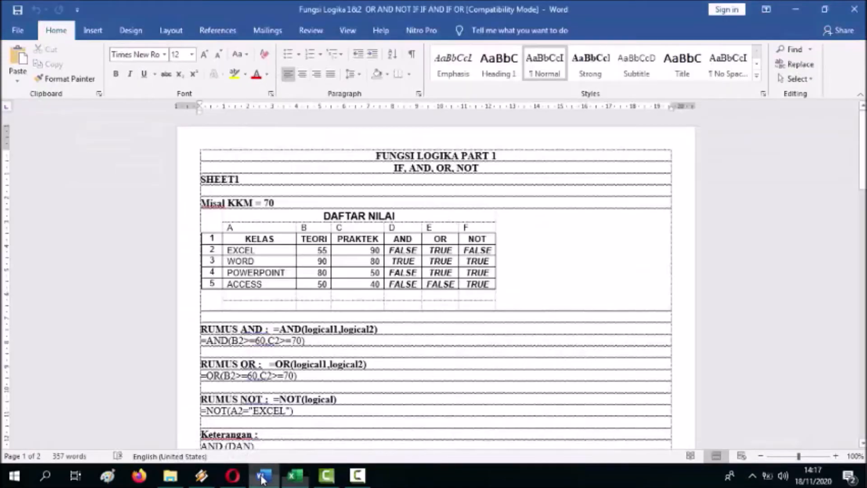
{"action": "scroll", "coordinate": [436, 237], "scroll_direction": "down", "scroll_amount": 3}
{"action": "scroll", "coordinate": [436, 237], "scroll_direction": "down", "scroll_amount": 7}
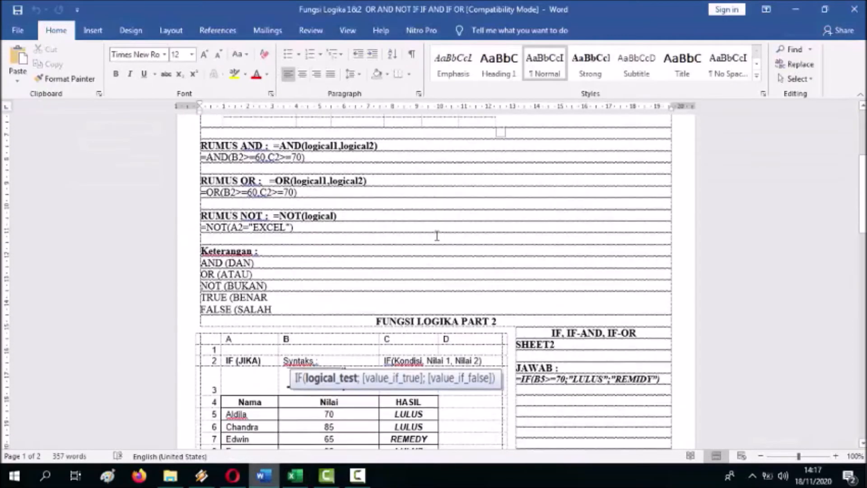
{"action": "scroll", "coordinate": [577, 190], "scroll_direction": "down", "scroll_amount": 4}
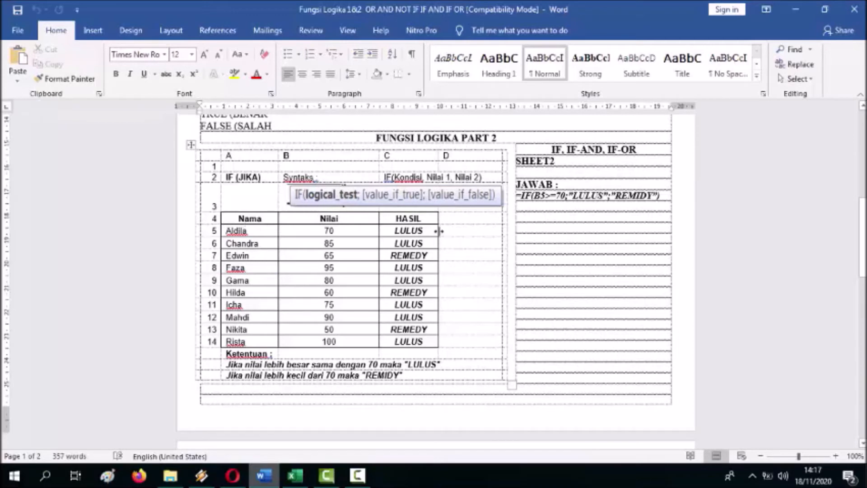
{"action": "left_click_drag", "start_coordinate": [242, 220], "coordinate": [423, 343]}
{"action": "right_click", "coordinate": [421, 343]}
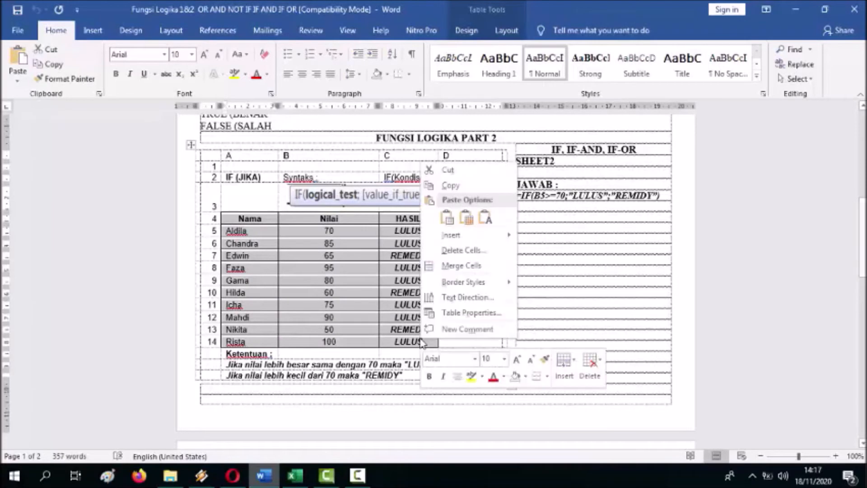
{"action": "left_click", "coordinate": [444, 185]}
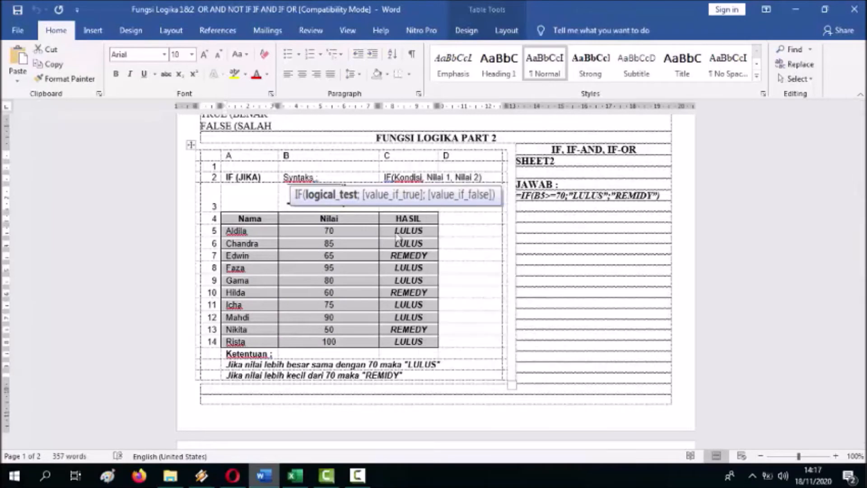
Add a new sheet to the Excel workbook and paste the copied table at cell A2.
{"action": "left_click", "coordinate": [294, 475]}
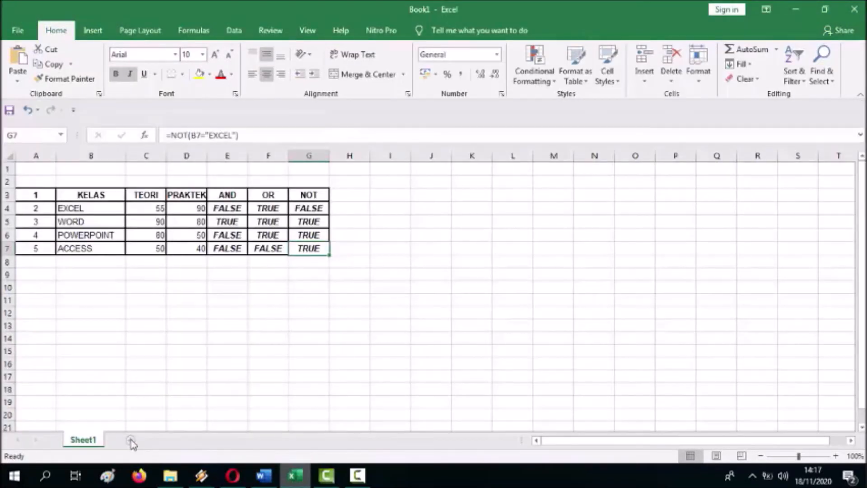
{"action": "left_click", "coordinate": [131, 440]}
{"action": "left_click", "coordinate": [44, 181]}
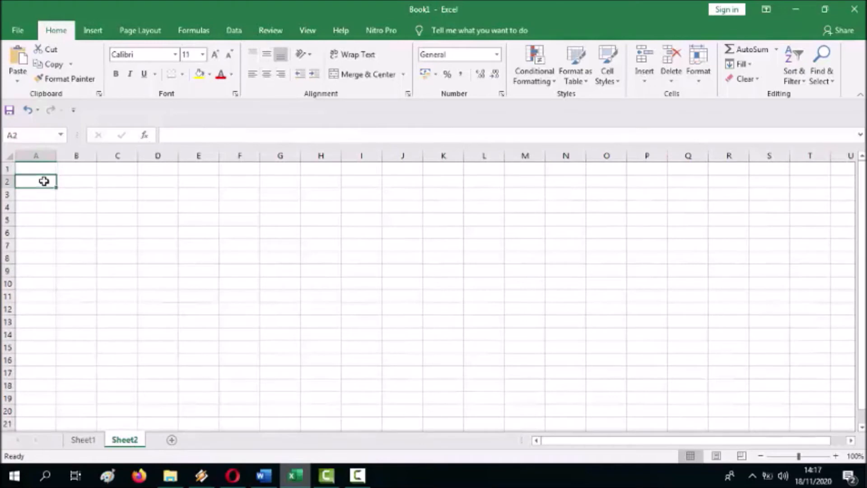
{"action": "key", "text": "ctrl+v"}
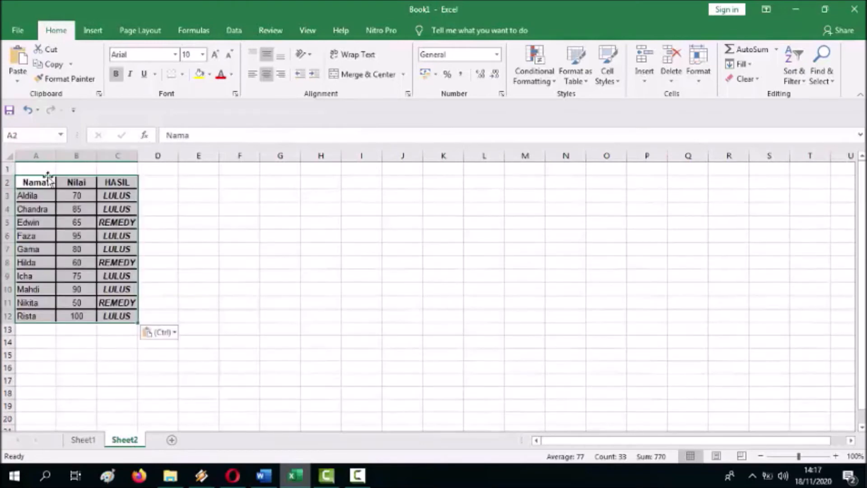
Insert an empty column before the pasted table, and clear the HASIL entries in D3:D12.
{"action": "right_click", "coordinate": [24, 155]}
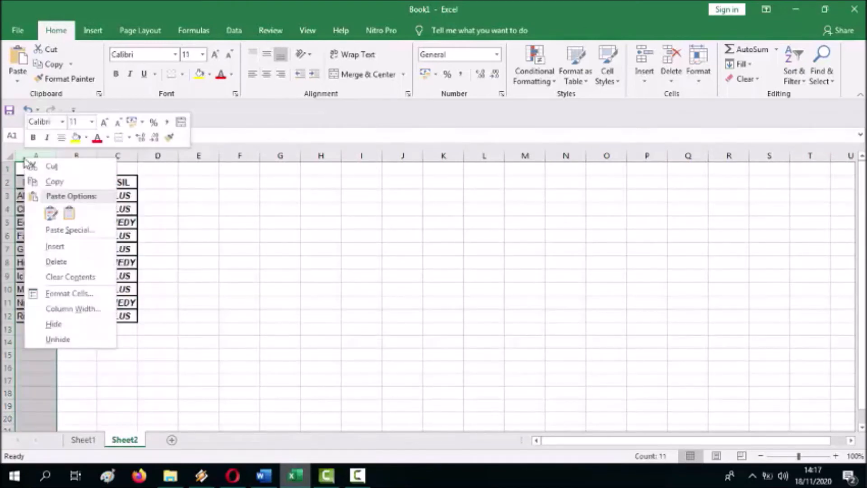
{"action": "left_click", "coordinate": [55, 248]}
{"action": "left_click", "coordinate": [271, 249]}
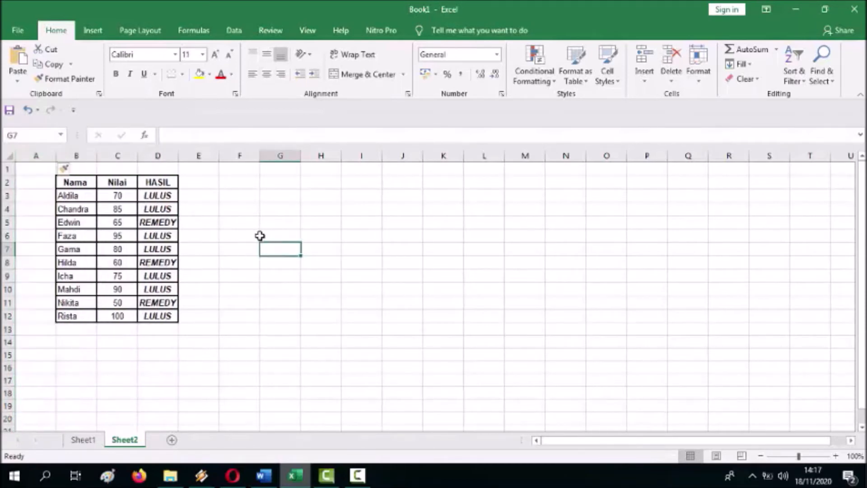
{"action": "left_click_drag", "start_coordinate": [160, 196], "coordinate": [161, 312]}
{"action": "key", "text": "Delete"}
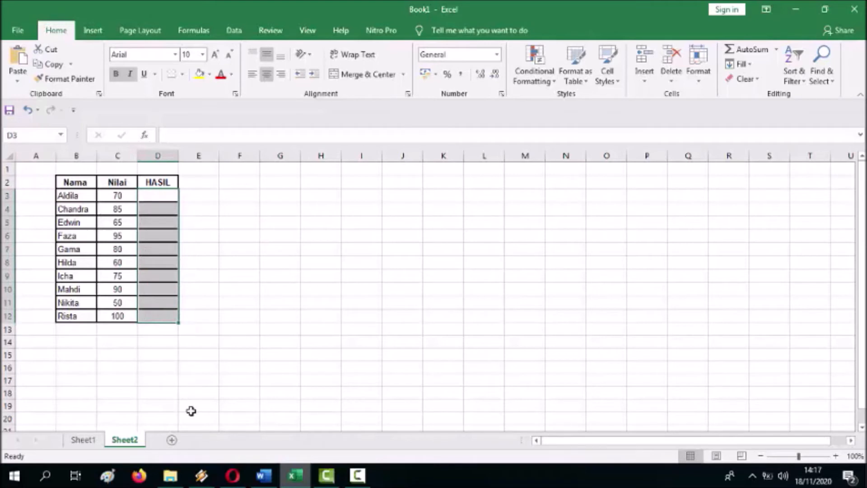
Switch to the Word notes and copy the Ketentuan heading with the two grading rules below the FUNGSI LOGIKA PART 2 table.
{"action": "left_click", "coordinate": [275, 474]}
{"action": "left_click", "coordinate": [370, 375]}
{"action": "left_click", "coordinate": [224, 364]}
{"action": "left_click_drag", "start_coordinate": [226, 354], "coordinate": [395, 375]}
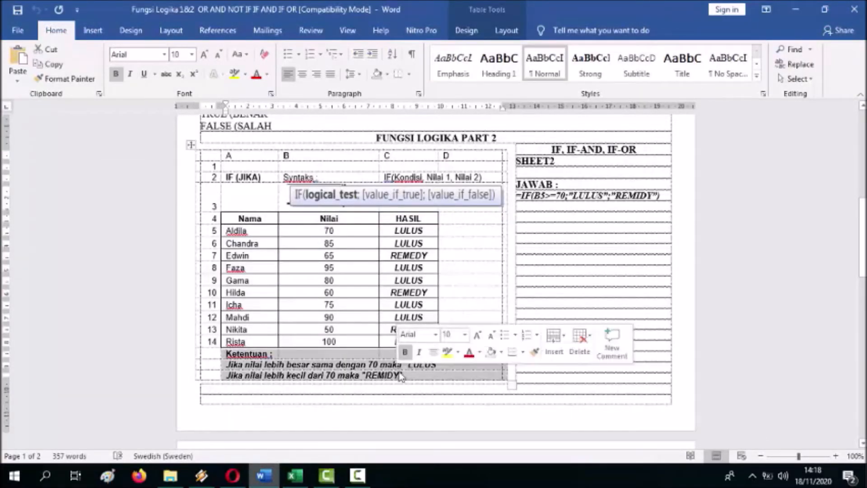
Return to the Excel workbook, paste the Ketentuan rules at B14 and widen column E to fit the text.
{"action": "left_click", "coordinate": [295, 475]}
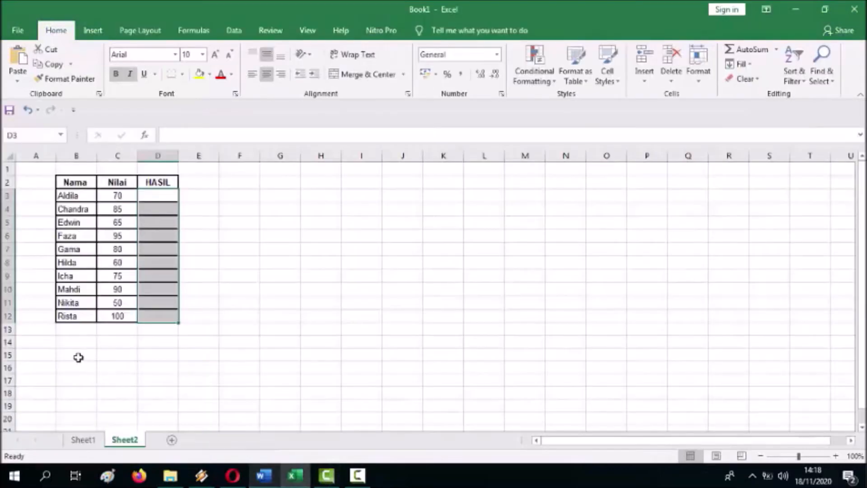
{"action": "left_click", "coordinate": [73, 341]}
{"action": "key", "text": "ctrl+v"}
{"action": "left_click", "coordinate": [321, 380]}
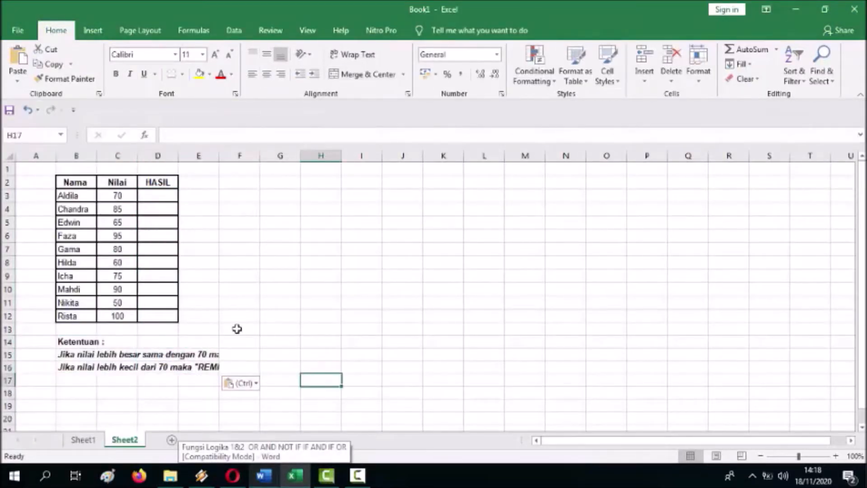
{"action": "left_click_drag", "start_coordinate": [220, 157], "coordinate": [271, 164]}
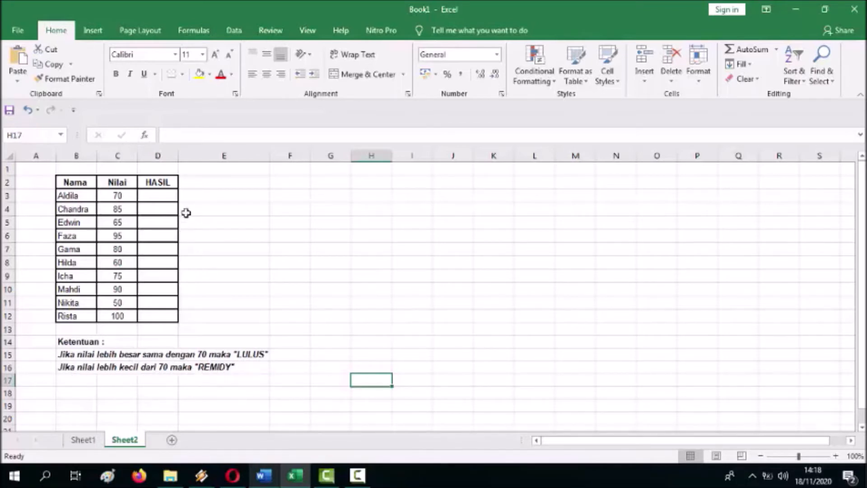
Recheck the grading rules in the Word notes, and begin an IF formula in Excel cell D3 with the condition C3>=70.
{"action": "left_click", "coordinate": [264, 475]}
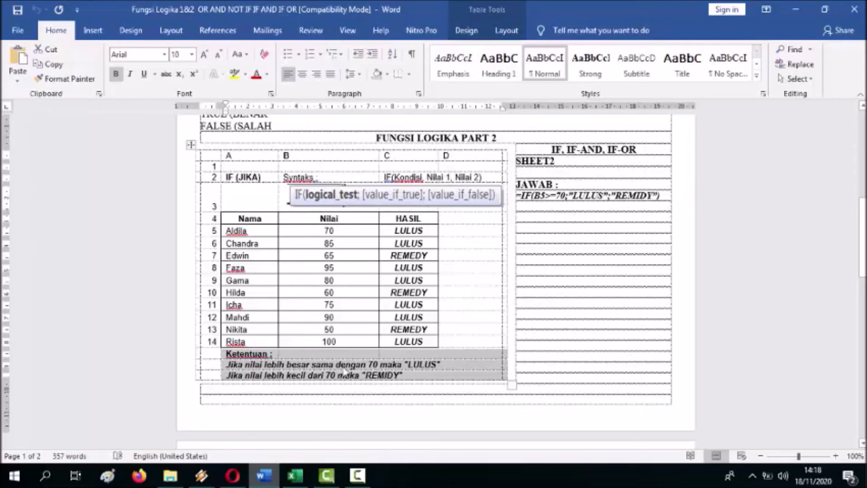
{"action": "left_click", "coordinate": [295, 475]}
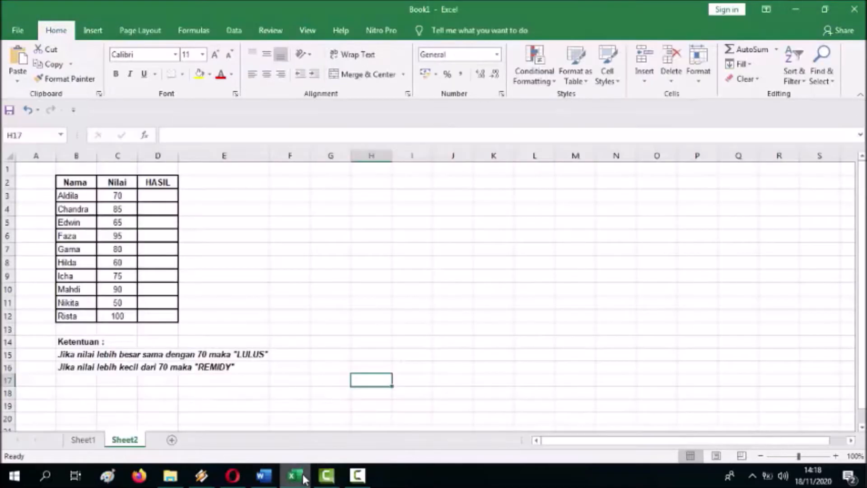
{"action": "left_click", "coordinate": [159, 195]}
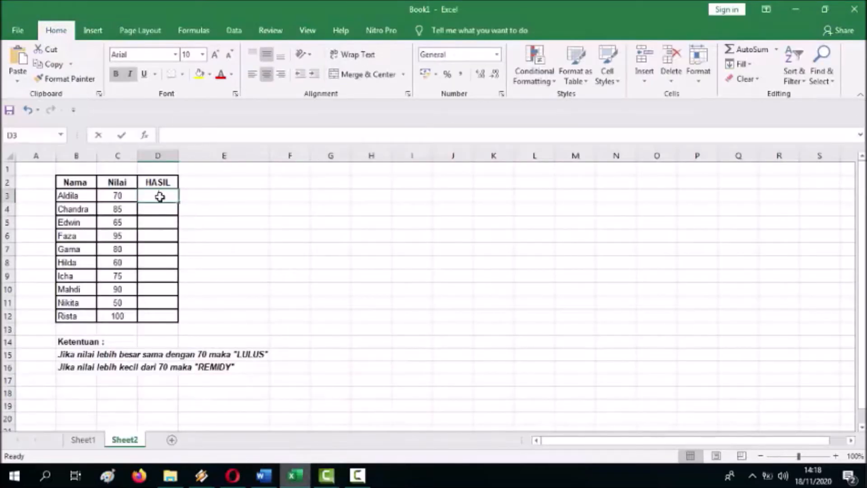
{"action": "type", "text": "=IF"}
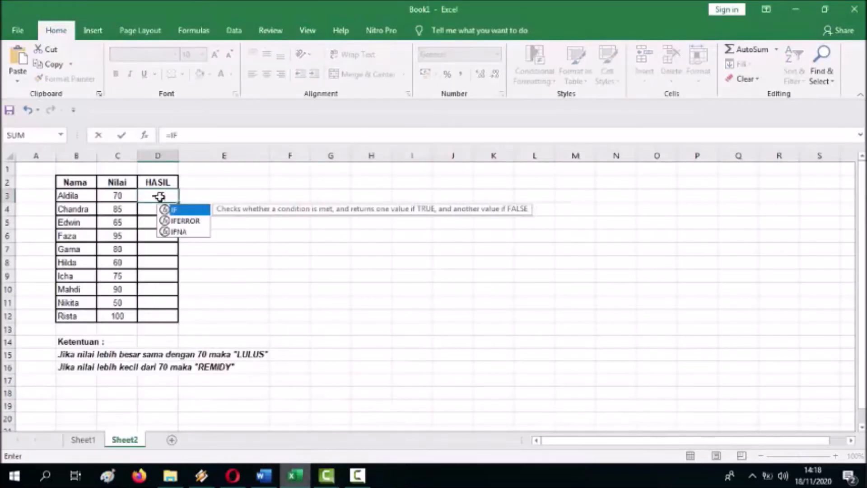
{"action": "type", "text": "("}
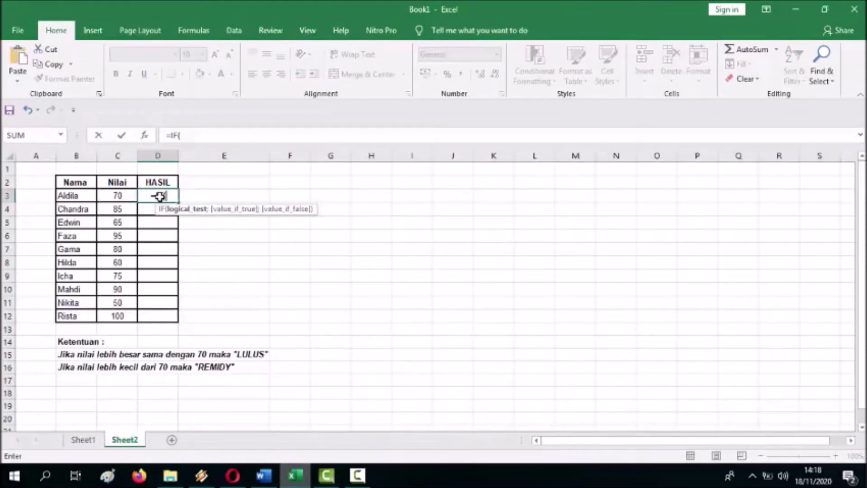
{"action": "left_click", "coordinate": [114, 195]}
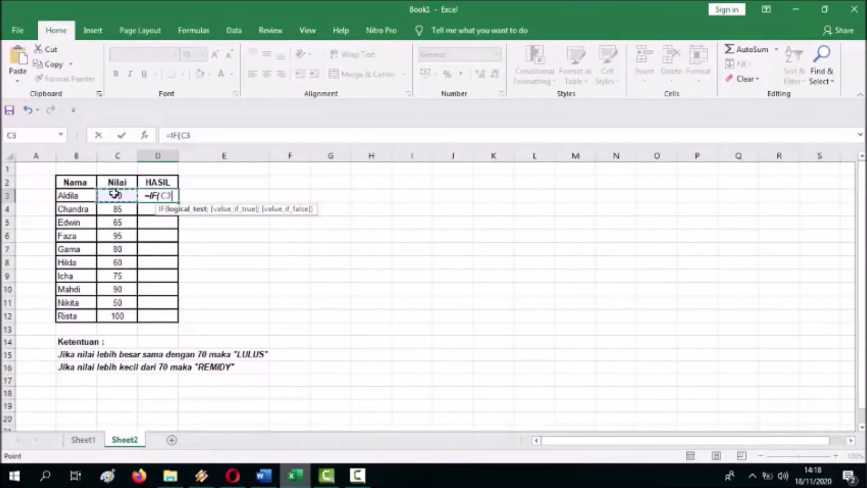
{"action": "type", "text": ">=70"}
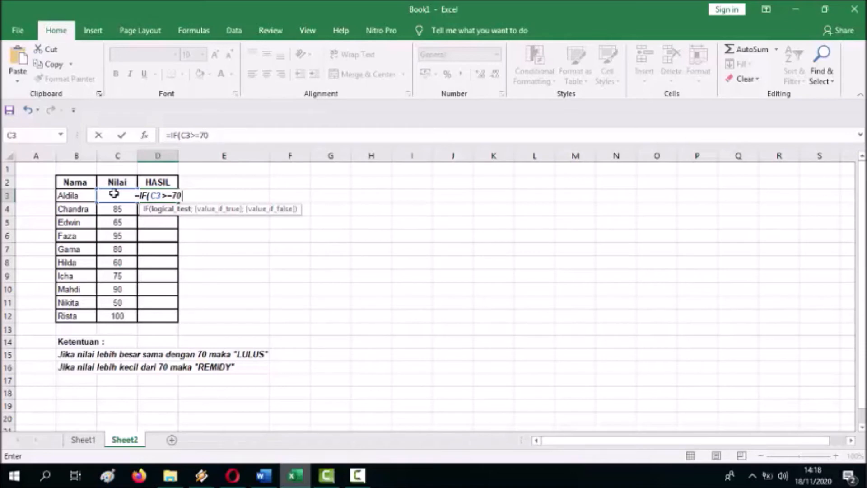
{"action": "type", "text": ";"}
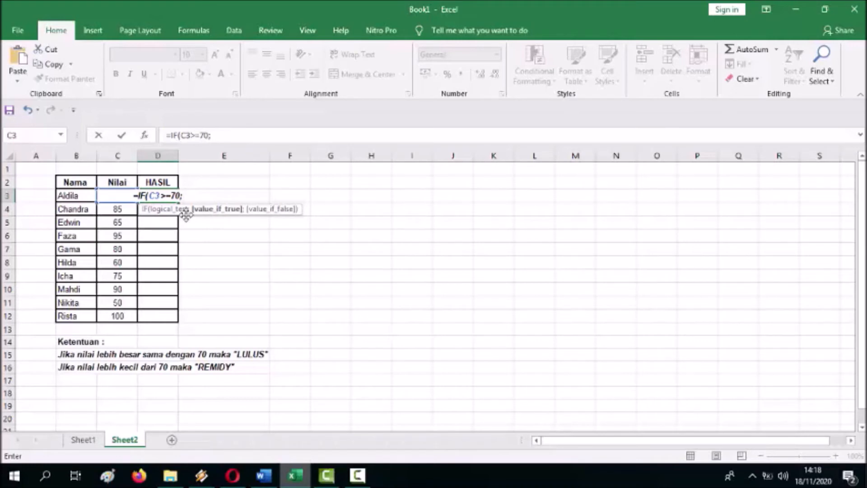
Enter "LULUS" in capitals as the value-if-true argument of the IF formula in D3.
{"action": "type", "text": "\""}
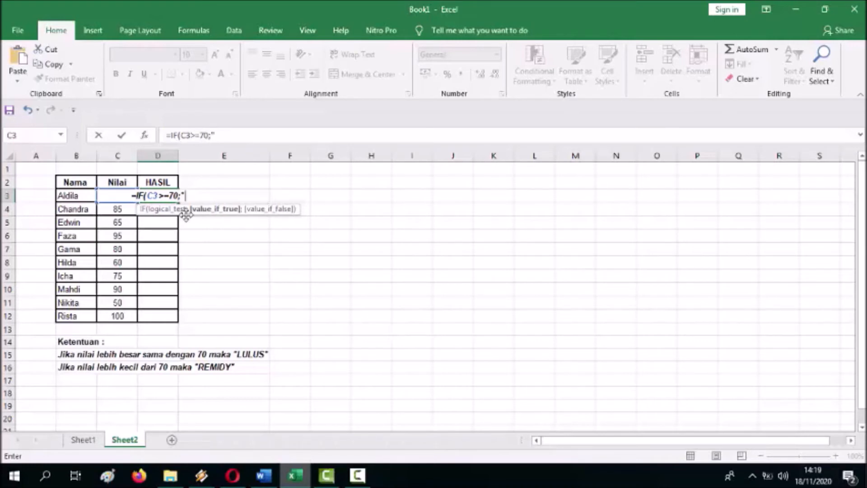
{"action": "type", "text": "lulus"}
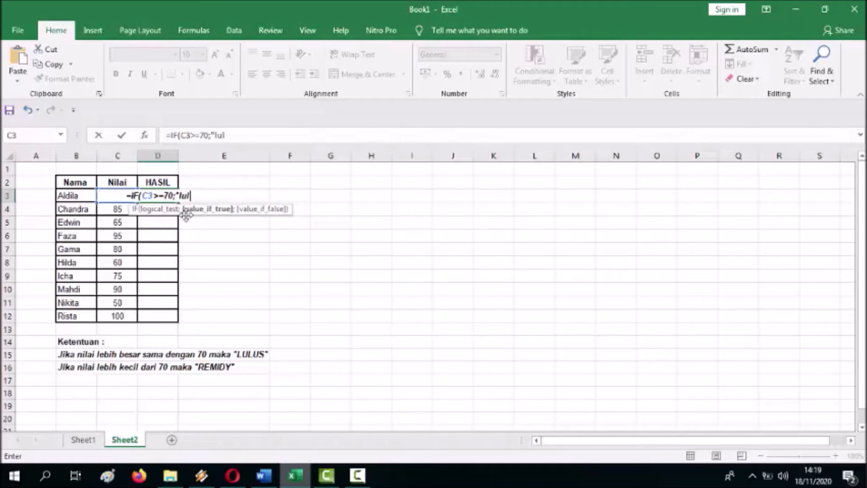
{"action": "key", "text": "BackSpace"}
{"action": "key", "text": "BackSpace"}
{"action": "key", "text": "BackSpace"}
{"action": "key", "text": "BackSpace"}
{"action": "key", "text": "BackSpace"}
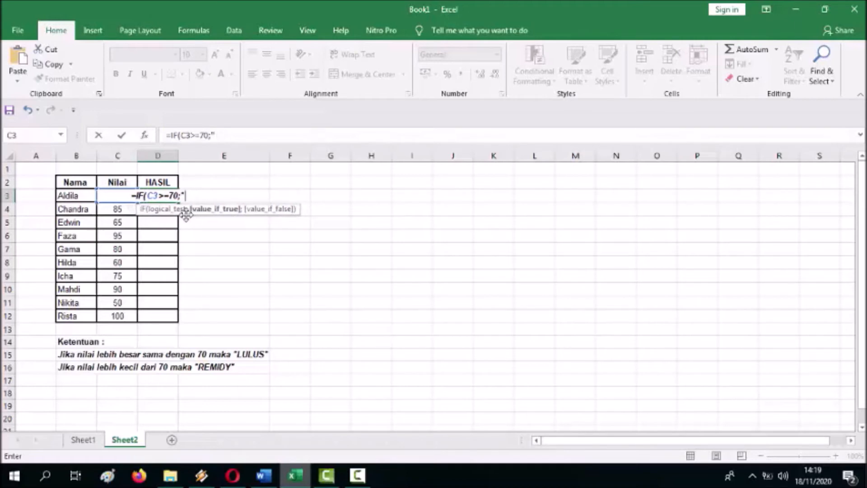
{"action": "type", "text": "LULU"}
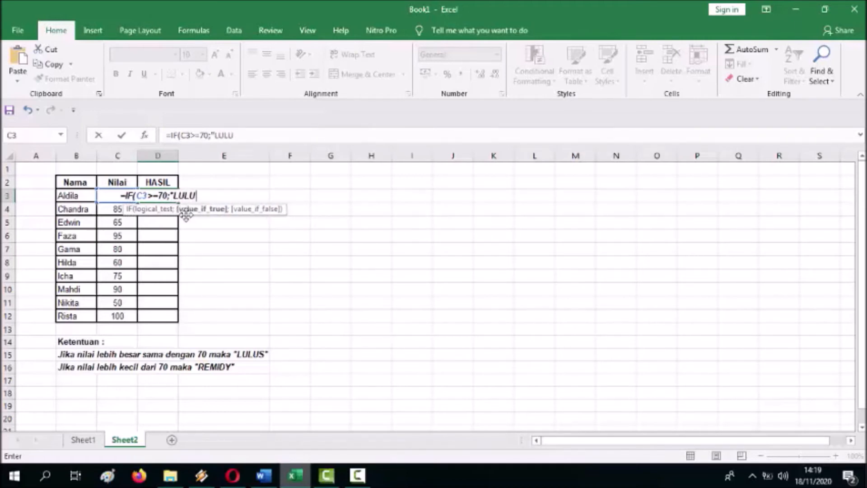
{"action": "type", "text": "S\""}
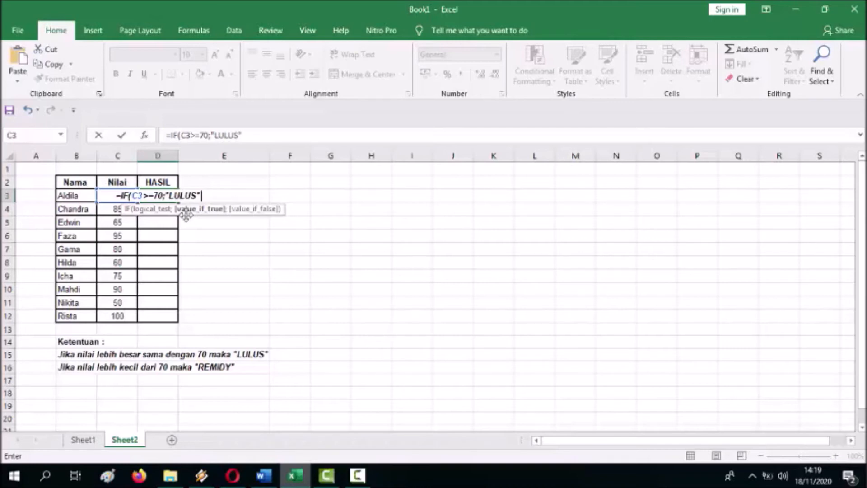
Enter "REMIDY" as the value-if-false argument and complete the IF formula in D3.
{"action": "type", "text": ";"}
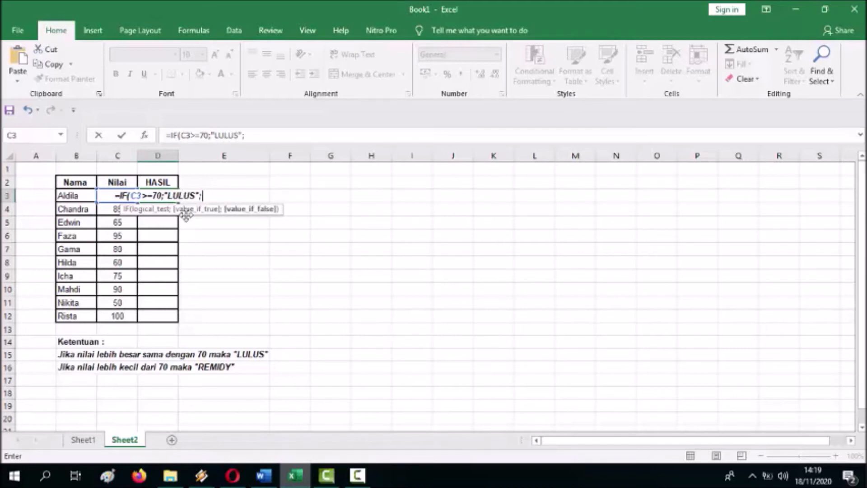
{"action": "type", "text": "\"REM"}
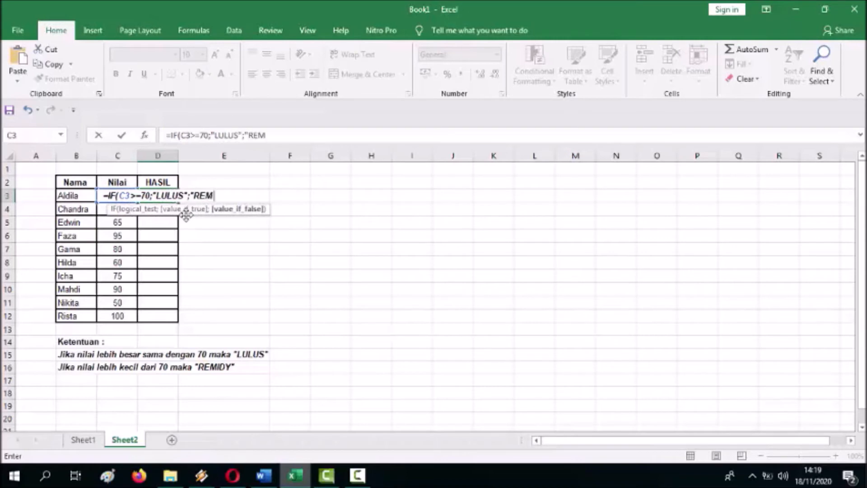
{"action": "type", "text": "IDY"}
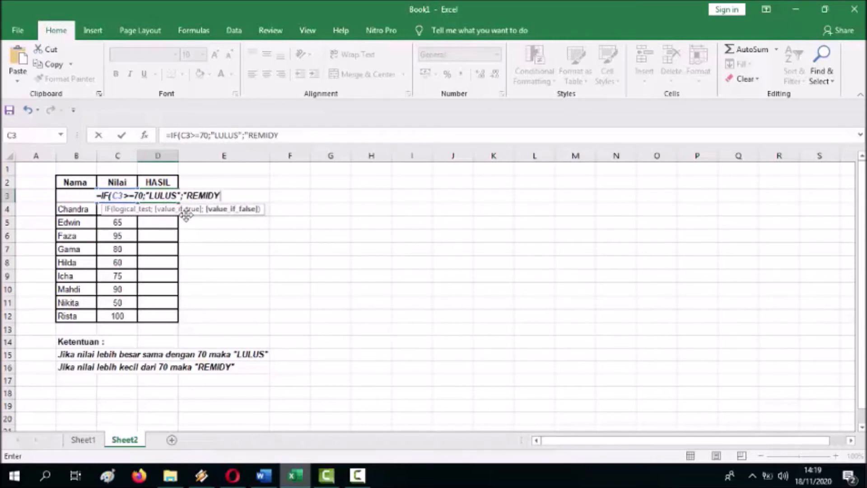
{"action": "type", "text": "\")"}
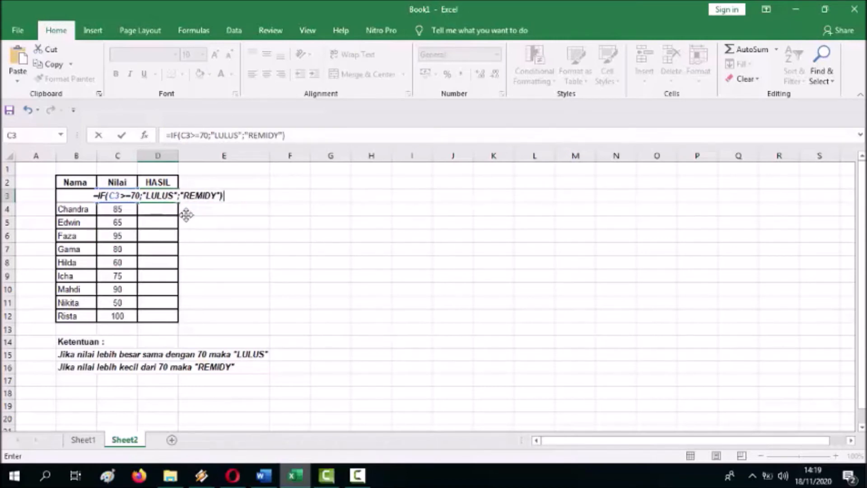
{"action": "key", "text": "Return"}
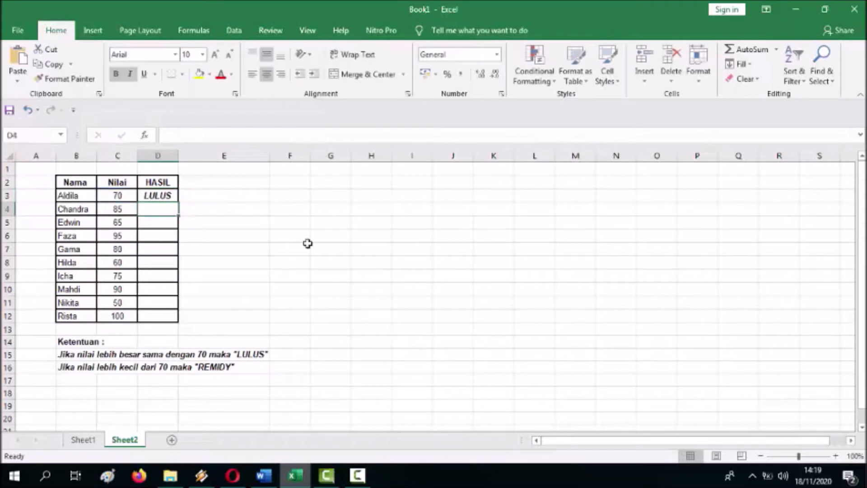
Fill the IF formula from D3 down the HASIL column to D12.
{"action": "left_click", "coordinate": [163, 192]}
{"action": "left_click_drag", "start_coordinate": [179, 203], "coordinate": [180, 321]}
{"action": "left_click", "coordinate": [346, 270]}
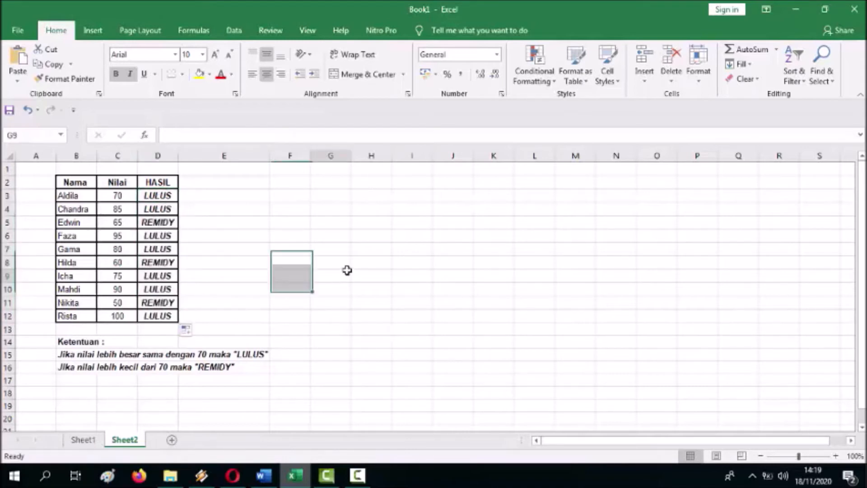
Examine the copied IF formulas and results in D4:D12 against the scores in the Nilai column.
{"action": "left_click", "coordinate": [156, 207]}
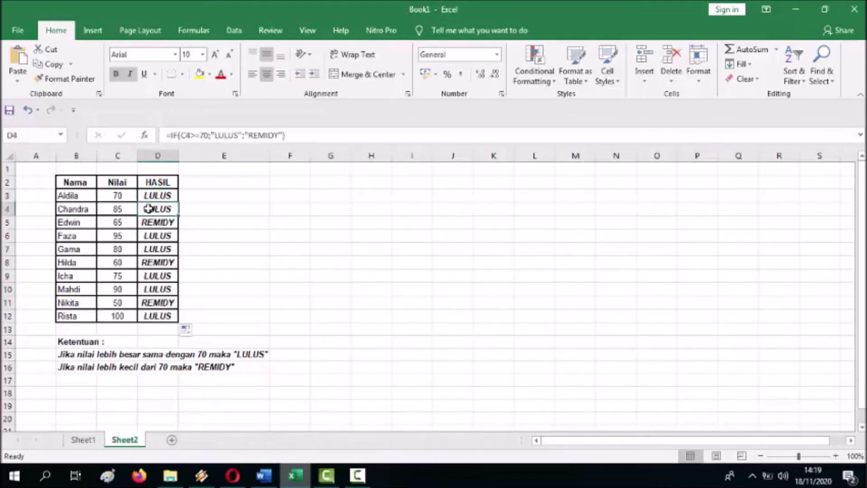
{"action": "left_click", "coordinate": [113, 208]}
{"action": "left_click", "coordinate": [114, 223]}
{"action": "left_click", "coordinate": [153, 222]}
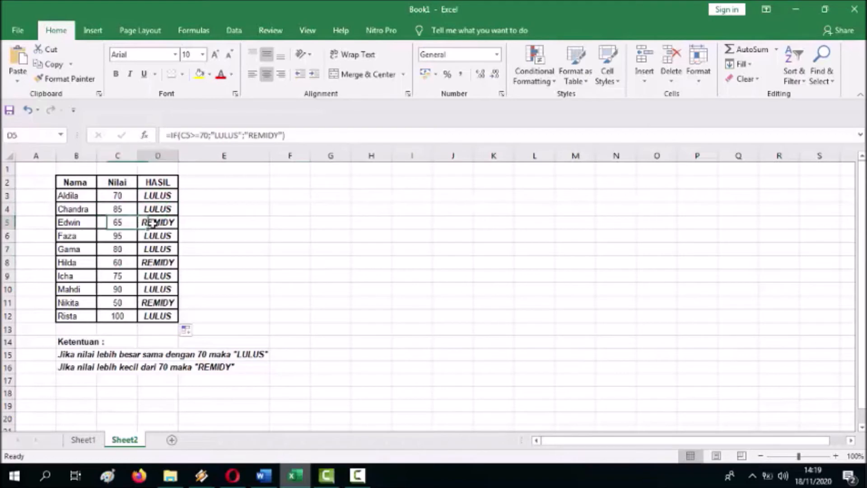
{"action": "left_click", "coordinate": [156, 236]}
{"action": "left_click", "coordinate": [170, 263]}
{"action": "left_click", "coordinate": [163, 276]}
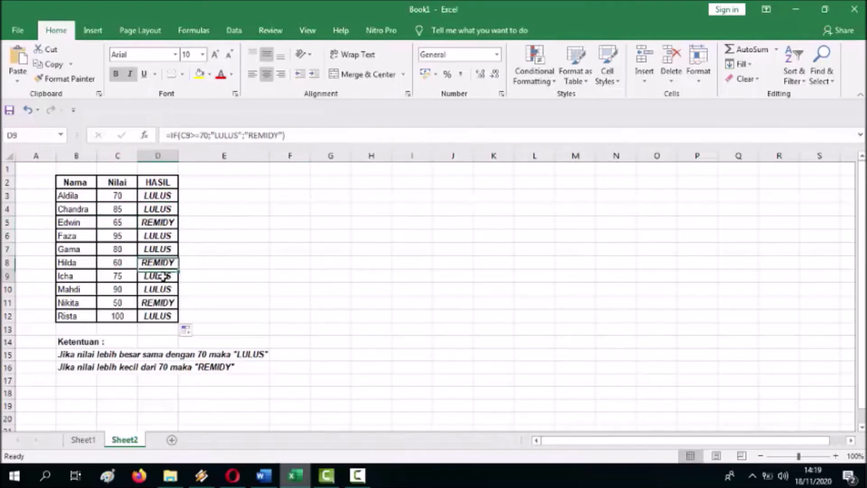
{"action": "left_click", "coordinate": [160, 290]}
{"action": "left_click", "coordinate": [162, 303]}
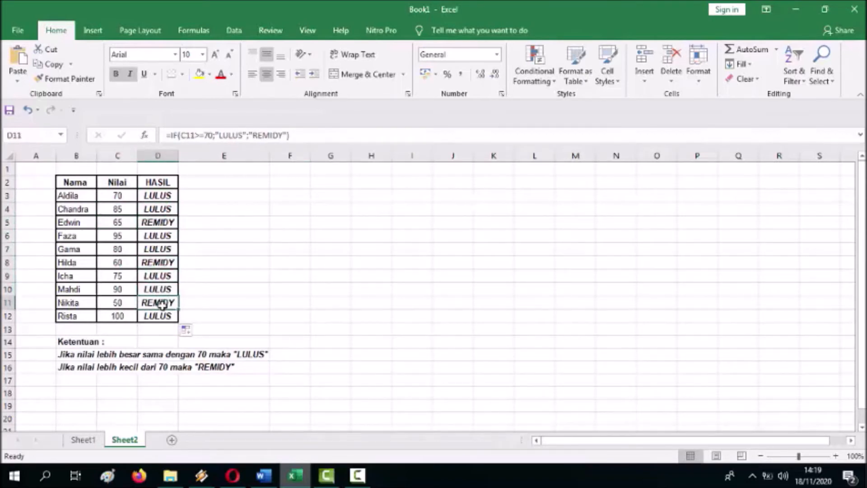
{"action": "left_click", "coordinate": [164, 316]}
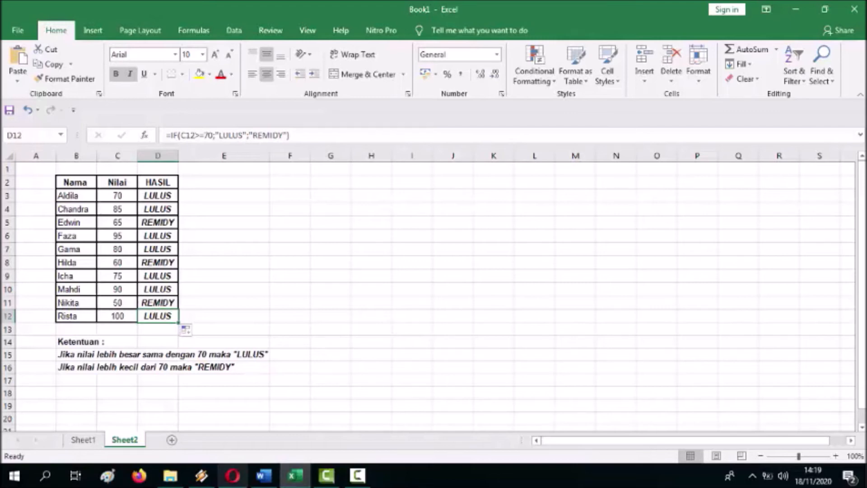
Change the condition in D3's IF formula to C3>70 and fill the formula down to D12.
{"action": "left_click", "coordinate": [158, 194]}
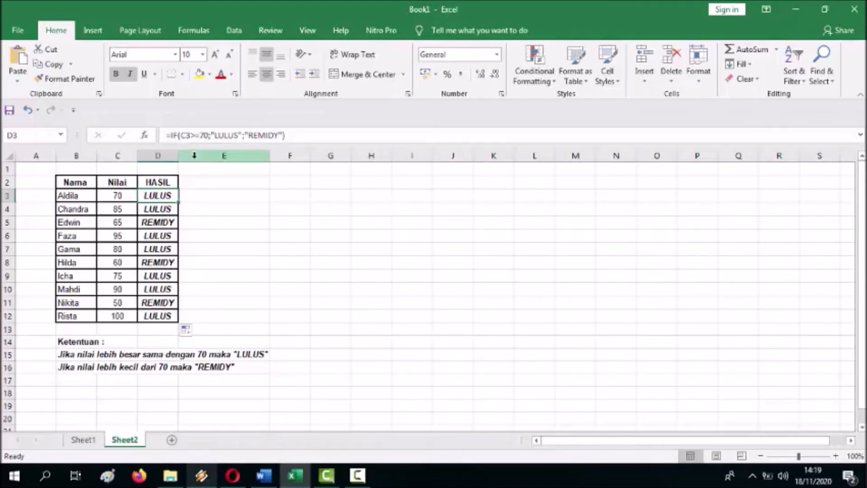
{"action": "left_click", "coordinate": [199, 135]}
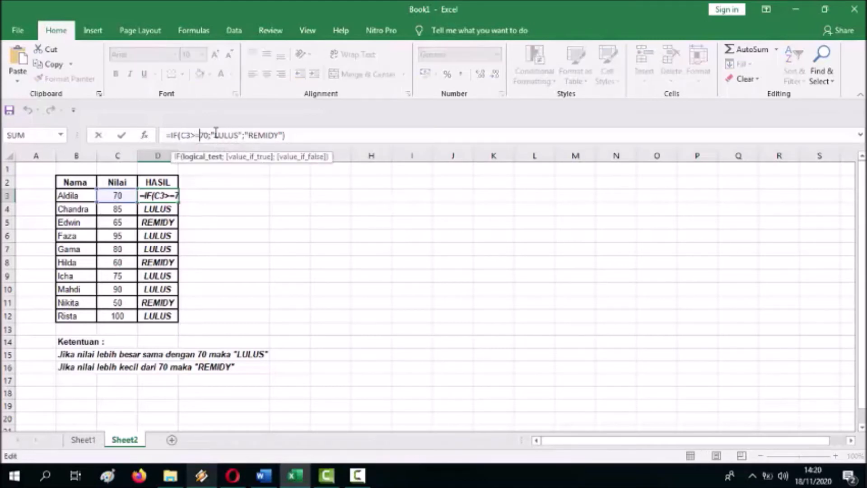
{"action": "key", "text": "BackSpace"}
{"action": "key", "text": "Return"}
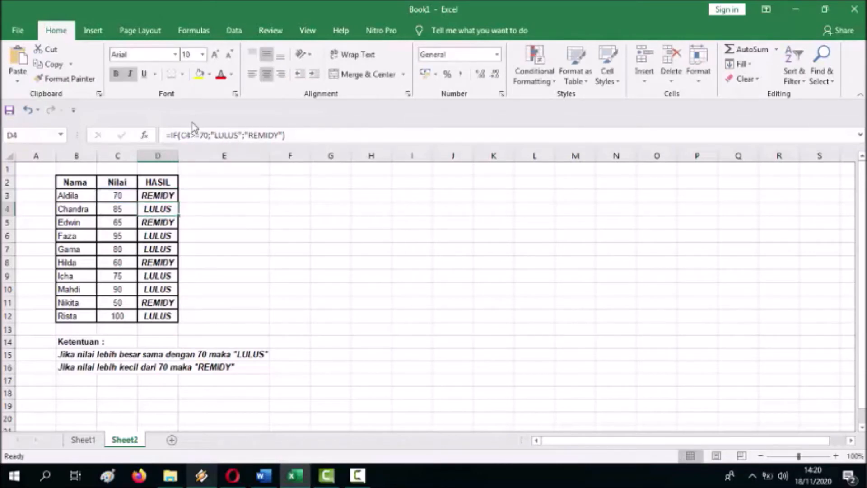
{"action": "key", "text": "Up"}
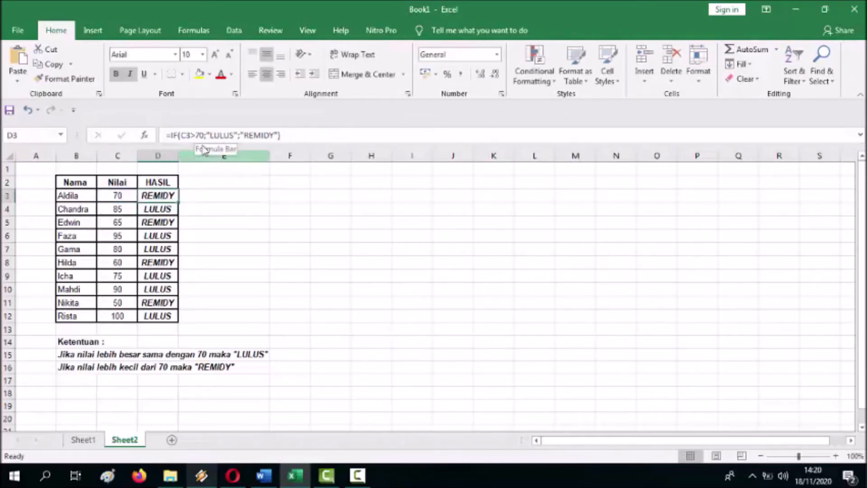
{"action": "left_click_drag", "start_coordinate": [178, 201], "coordinate": [178, 318]}
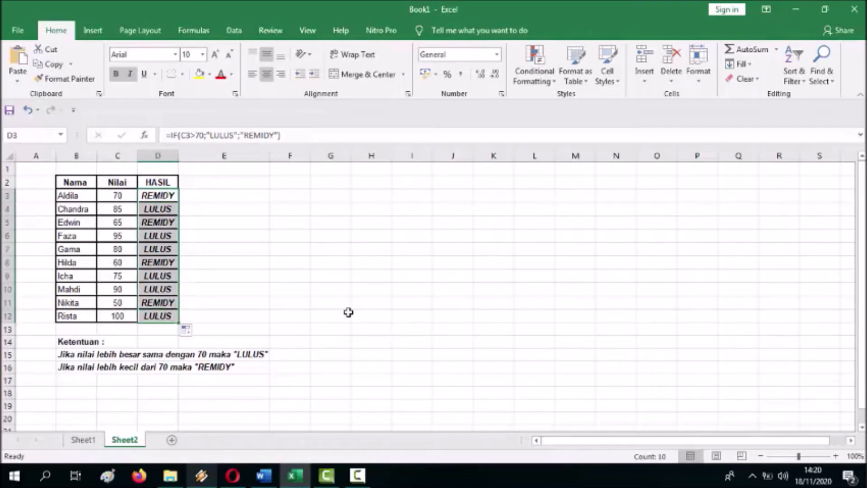
{"action": "left_click", "coordinate": [330, 316]}
Try to change the condition in D3's IF formula to C3>=F7 and fill it down to D12.
{"action": "left_click", "coordinate": [157, 199]}
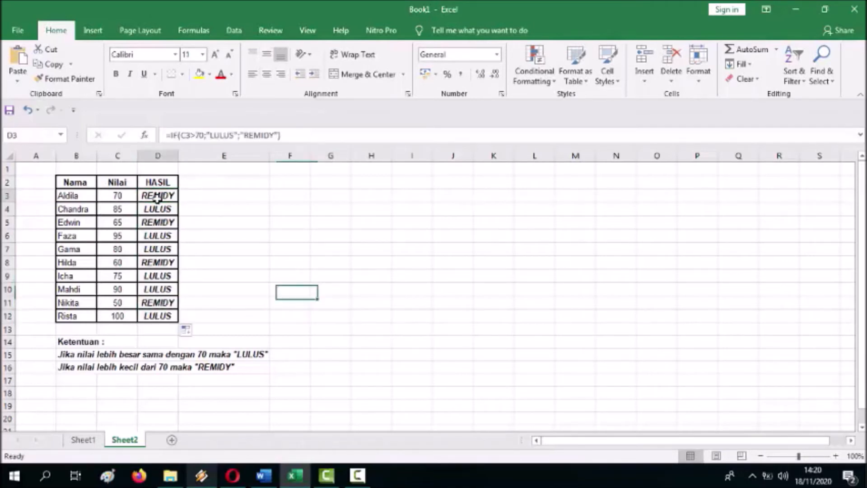
{"action": "left_click", "coordinate": [196, 135]}
{"action": "type", "text": "="}
{"action": "left_click", "coordinate": [273, 247]}
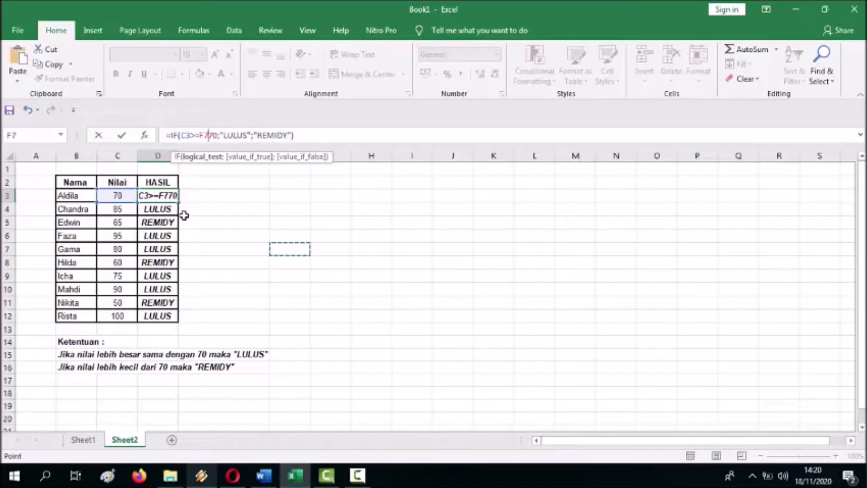
{"action": "left_click", "coordinate": [218, 135]}
{"action": "key", "text": "BackSpace"}
{"action": "key", "text": "BackSpace"}
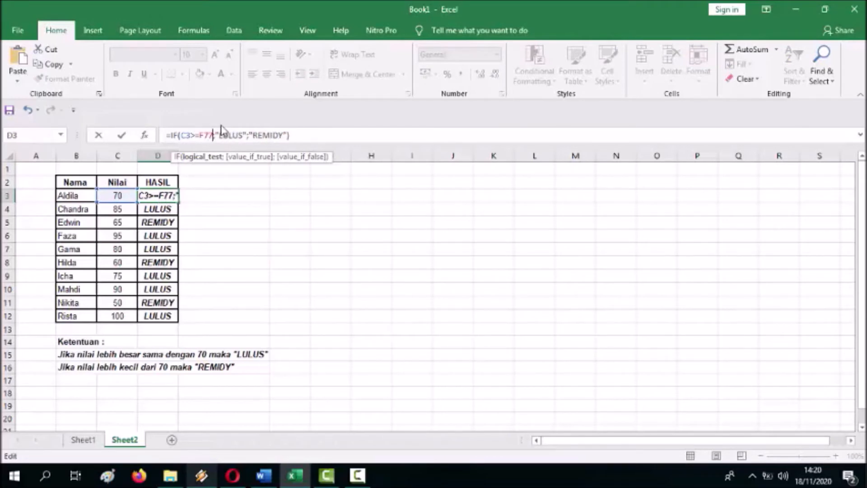
{"action": "key", "text": "Return"}
{"action": "left_click", "coordinate": [160, 197]}
{"action": "left_click_drag", "start_coordinate": [179, 202], "coordinate": [179, 321]}
Correct the condition in D3's IF formula to C3>=70 and fill the formula down to D12.
{"action": "left_click", "coordinate": [166, 197]}
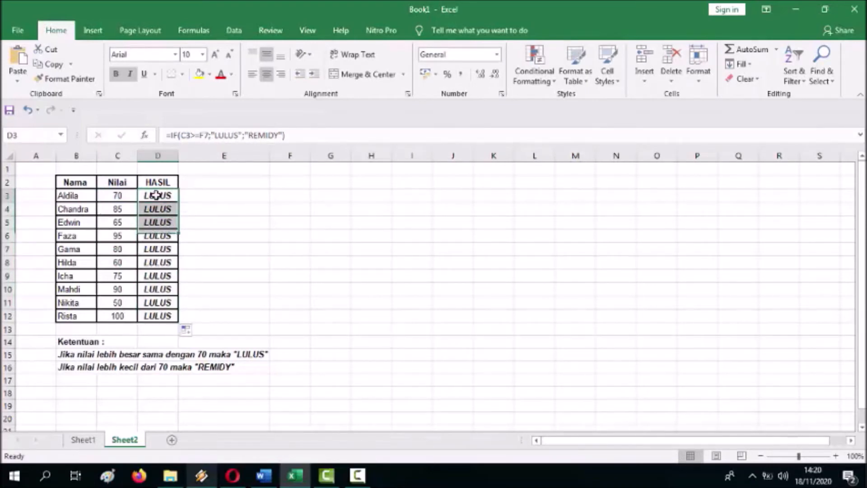
{"action": "left_click", "coordinate": [205, 139]}
{"action": "key", "text": "BackSpace"}
{"action": "key", "text": "BackSpace"}
{"action": "key", "text": "BackSpace"}
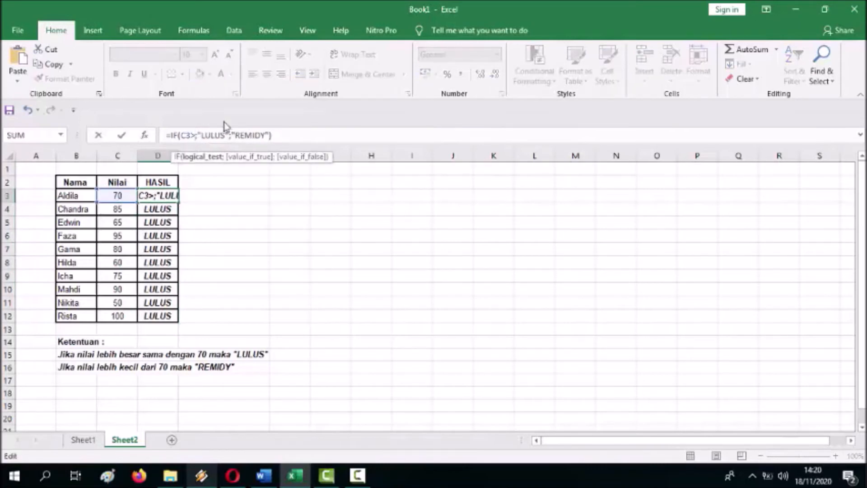
{"action": "type", "text": "="}
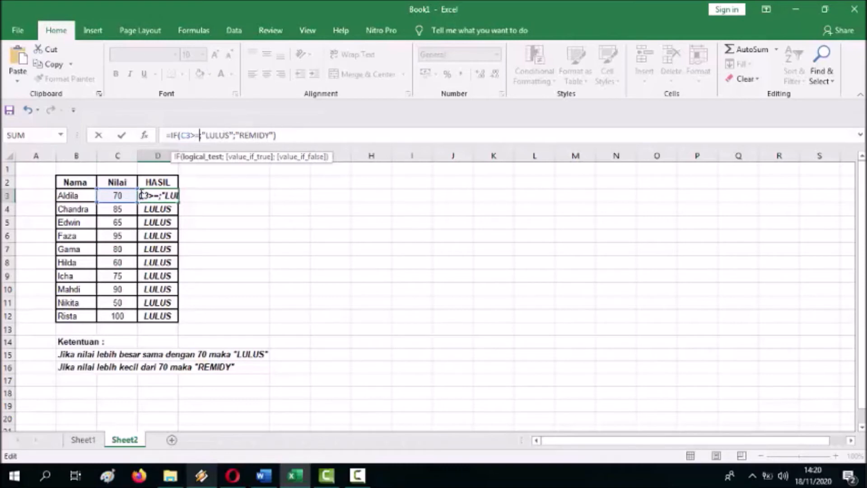
{"action": "type", "text": "F7"}
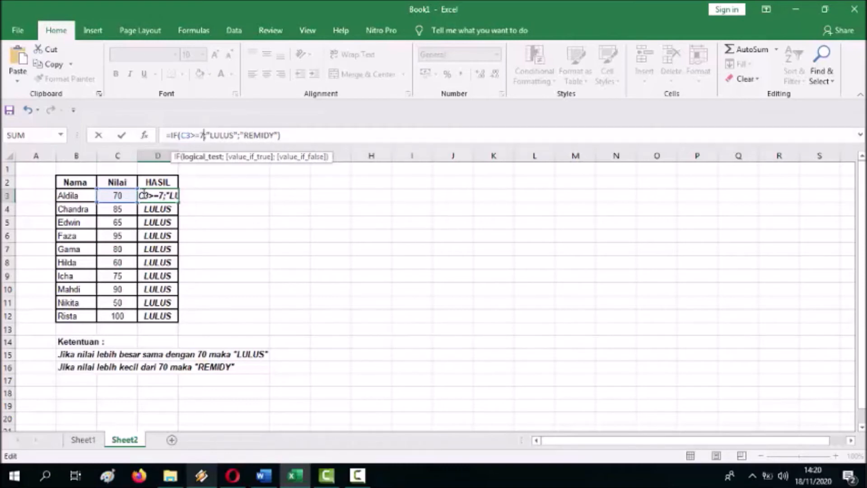
{"action": "key", "text": "Return"}
{"action": "key", "text": "Up"}
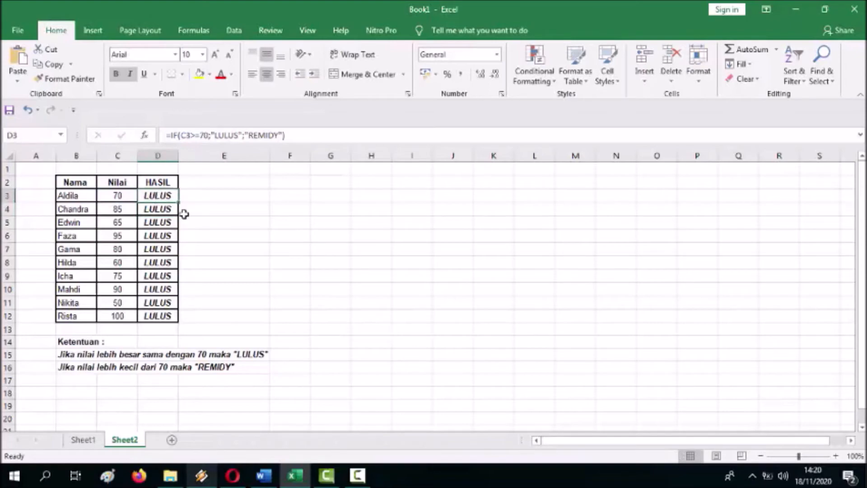
{"action": "left_click_drag", "start_coordinate": [178, 202], "coordinate": [178, 318]}
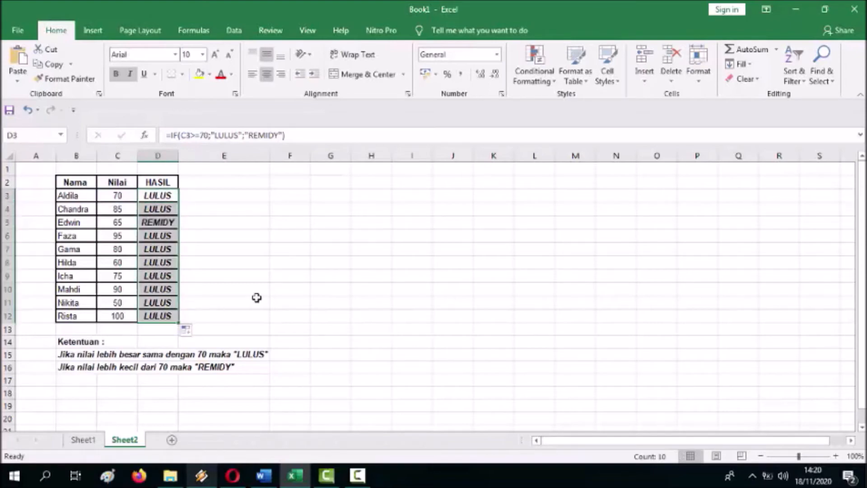
{"action": "left_click", "coordinate": [285, 302]}
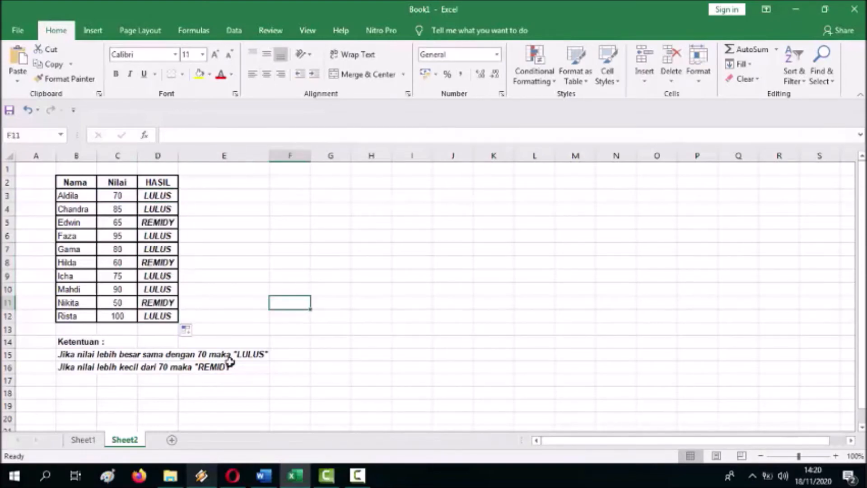
Switch to the Word lesson and examine the IF-AND, IF-OR section, including its syntax, the SHEET 3 exercise table, conditions and answers.
{"action": "left_click", "coordinate": [264, 475]}
{"action": "scroll", "coordinate": [312, 310], "scroll_direction": "down", "scroll_amount": 10}
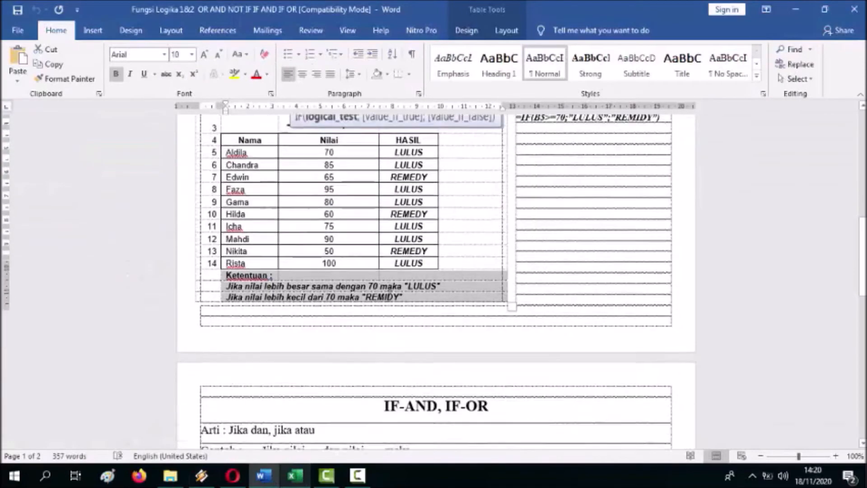
{"action": "scroll", "coordinate": [473, 263], "scroll_direction": "up", "scroll_amount": 1}
{"action": "scroll", "coordinate": [474, 263], "scroll_direction": "down", "scroll_amount": 2}
{"action": "scroll", "coordinate": [475, 264], "scroll_direction": "up", "scroll_amount": 1}
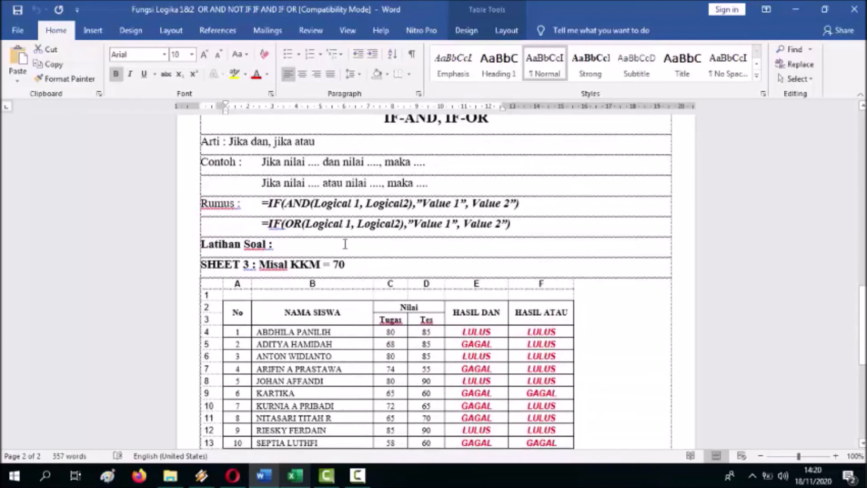
{"action": "scroll", "coordinate": [345, 244], "scroll_direction": "down", "scroll_amount": 5}
{"action": "scroll", "coordinate": [318, 244], "scroll_direction": "up", "scroll_amount": 6}
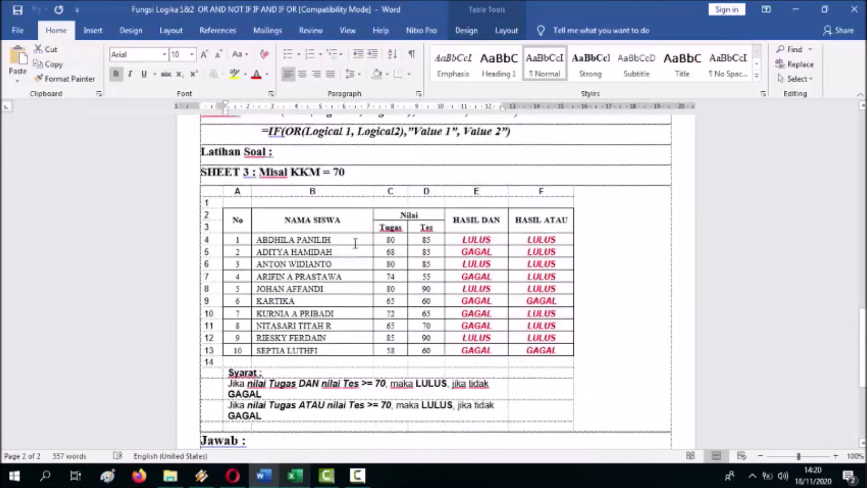
{"action": "scroll", "coordinate": [376, 201], "scroll_direction": "down", "scroll_amount": 3}
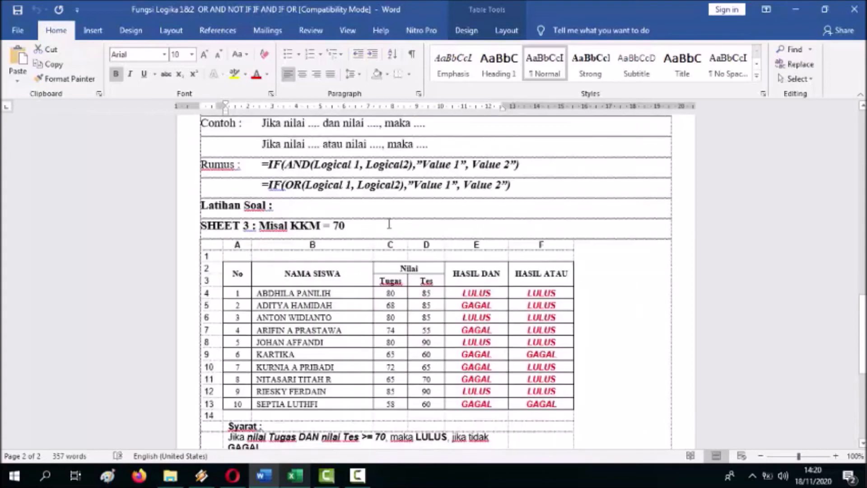
{"action": "scroll", "coordinate": [404, 264], "scroll_direction": "up", "scroll_amount": 2}
{"action": "scroll", "coordinate": [329, 289], "scroll_direction": "down", "scroll_amount": 7}
{"action": "scroll", "coordinate": [390, 268], "scroll_direction": "up", "scroll_amount": 6}
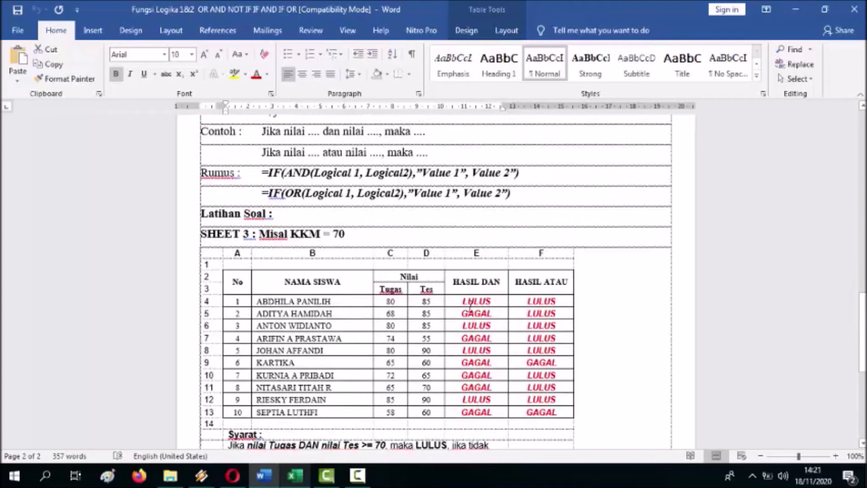
{"action": "scroll", "coordinate": [469, 305], "scroll_direction": "down", "scroll_amount": 5}
{"action": "scroll", "coordinate": [443, 280], "scroll_direction": "up", "scroll_amount": 6}
{"action": "scroll", "coordinate": [406, 235], "scroll_direction": "up", "scroll_amount": 2}
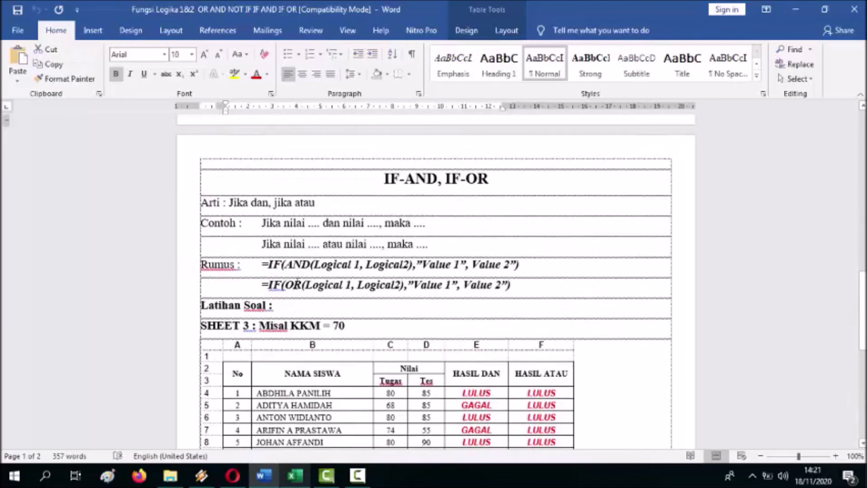
{"action": "scroll", "coordinate": [437, 220], "scroll_direction": "down", "scroll_amount": 5}
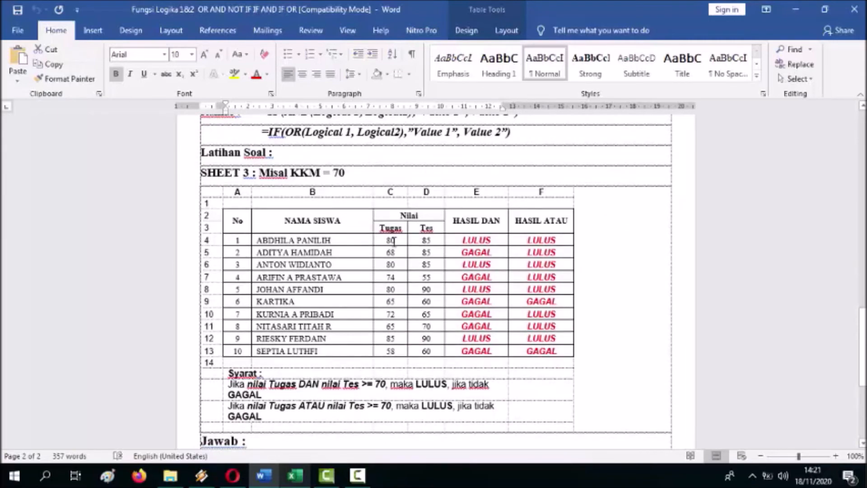
{"action": "scroll", "coordinate": [395, 242], "scroll_direction": "up", "scroll_amount": 4}
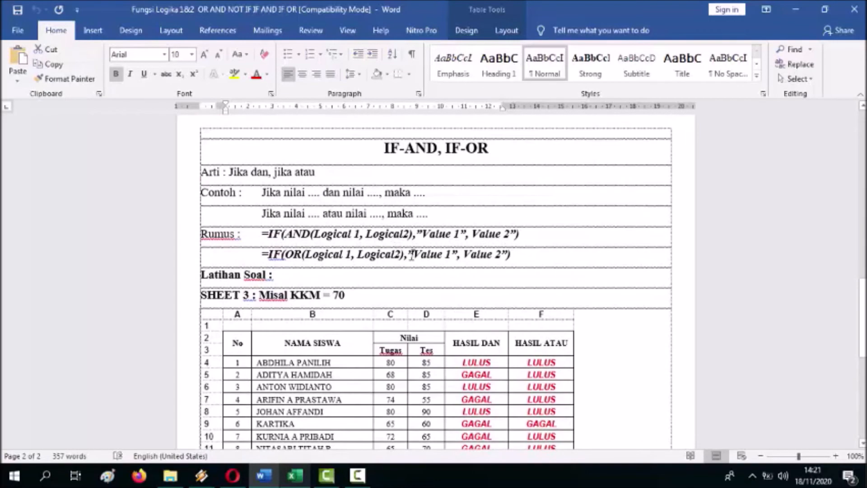
{"action": "scroll", "coordinate": [384, 264], "scroll_direction": "down", "scroll_amount": 4}
{"action": "scroll", "coordinate": [430, 256], "scroll_direction": "up", "scroll_amount": 2}
{"action": "scroll", "coordinate": [484, 249], "scroll_direction": "down", "scroll_amount": 6}
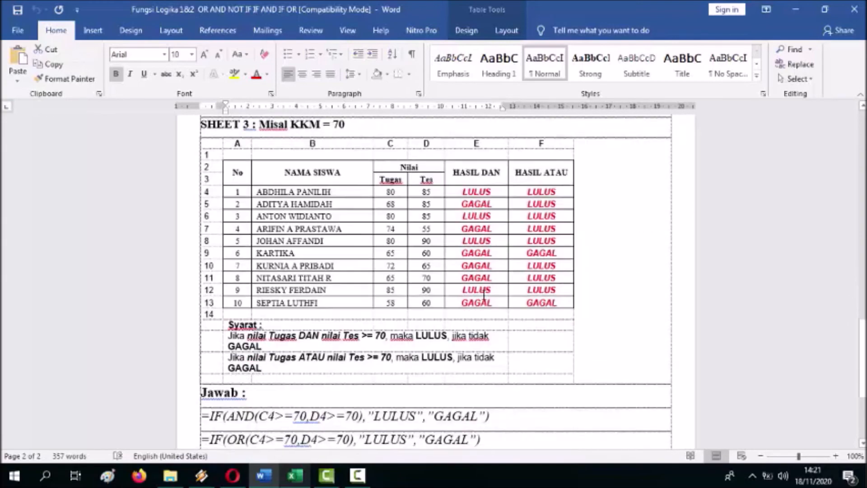
{"action": "scroll", "coordinate": [491, 244], "scroll_direction": "up", "scroll_amount": 6}
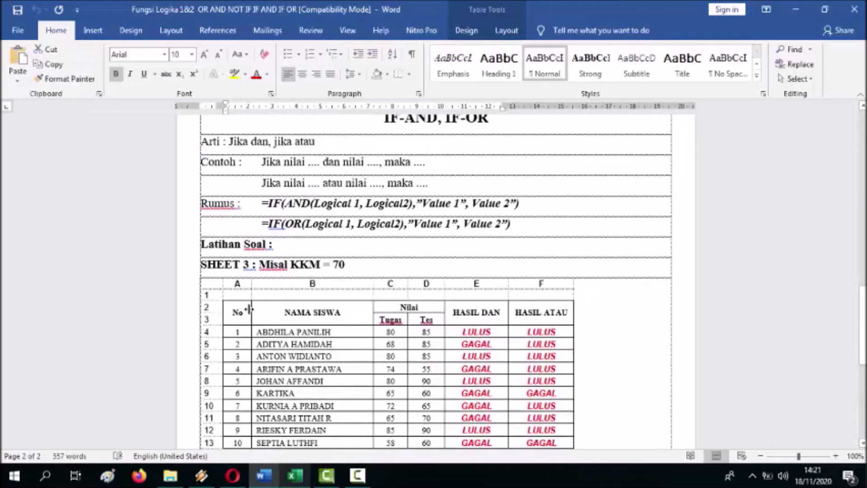
Copy the SHEET 3 score table from Word and paste it at B2 on a new worksheet in Excel.
{"action": "left_click_drag", "start_coordinate": [239, 309], "coordinate": [559, 318]}
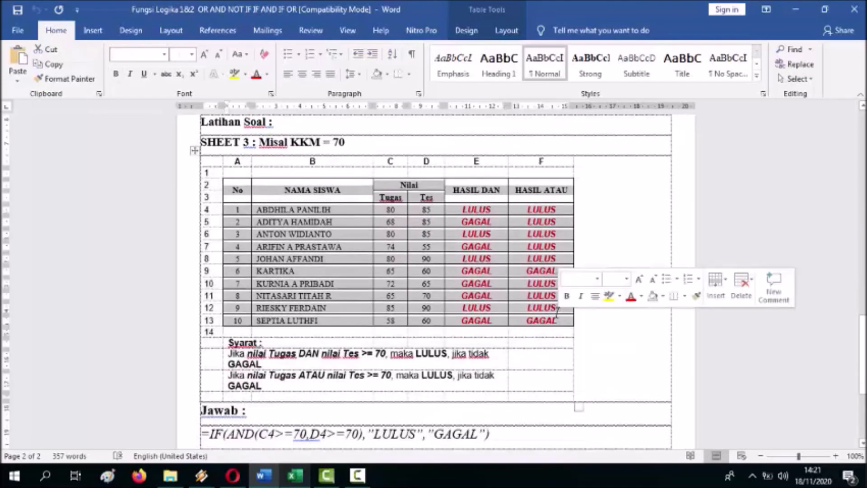
{"action": "right_click", "coordinate": [559, 317]}
{"action": "key", "text": "Escape"}
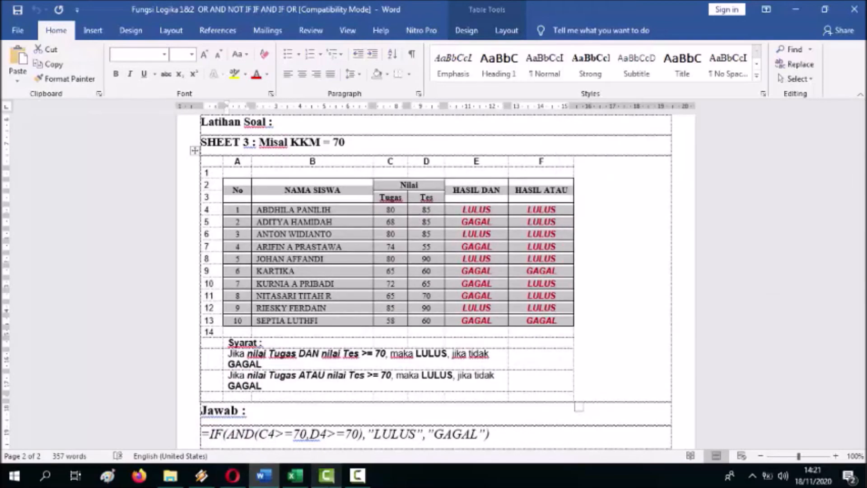
{"action": "left_click", "coordinate": [295, 475]}
{"action": "left_click", "coordinate": [172, 439]}
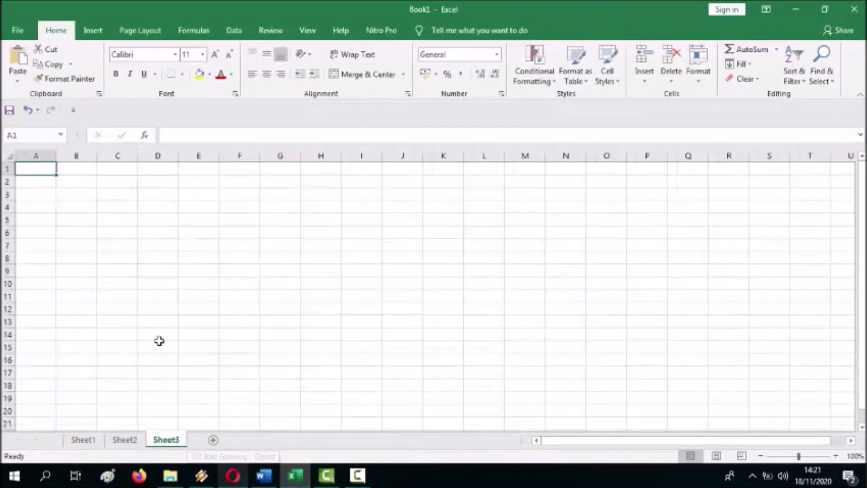
{"action": "left_click", "coordinate": [71, 184]}
{"action": "key", "text": "ctrl+v"}
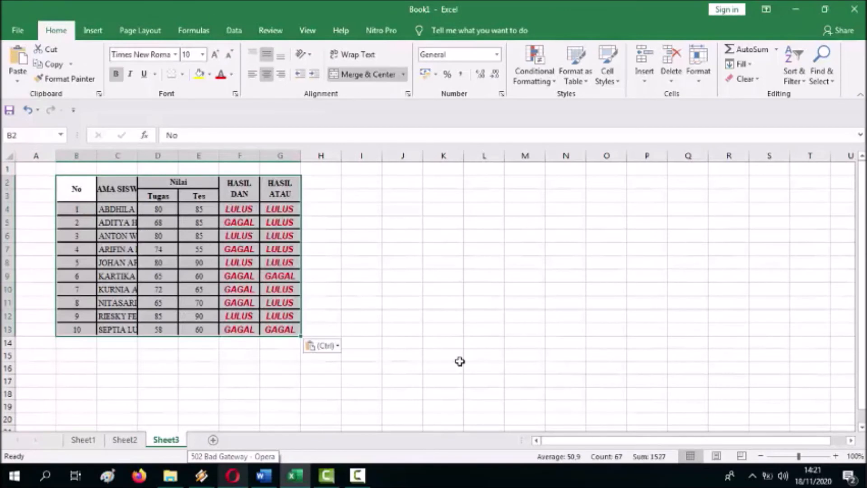
Widen the NAMA SISWA column and clear the results in F4:G13 under HASIL DAN and HASIL ATAU.
{"action": "left_click", "coordinate": [443, 368]}
{"action": "left_click_drag", "start_coordinate": [137, 156], "coordinate": [177, 166]}
{"action": "left_click", "coordinate": [497, 316]}
{"action": "left_click_drag", "start_coordinate": [286, 212], "coordinate": [328, 320]}
{"action": "key", "text": "Delete"}
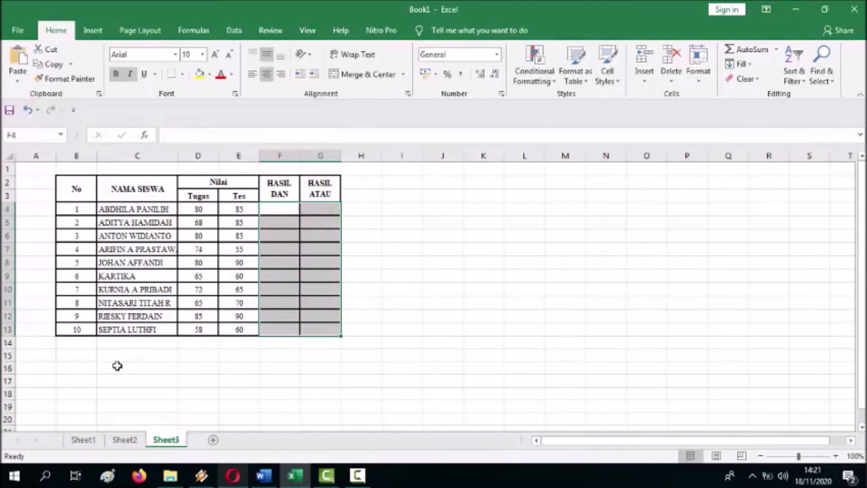
{"action": "left_click", "coordinate": [83, 367]}
Start a formula in F4 and review the SHEET 3 conditions and IF-AND, IF-OR answer formulas in the Word lesson.
{"action": "left_click", "coordinate": [274, 209]}
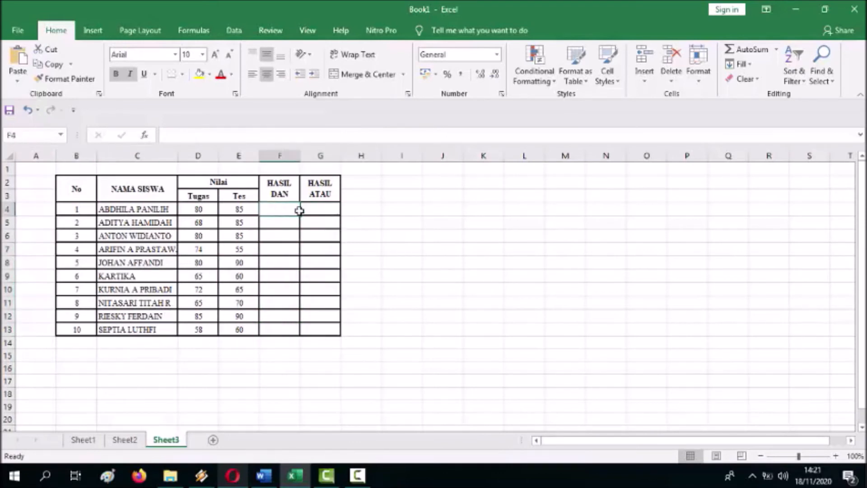
{"action": "type", "text": "="}
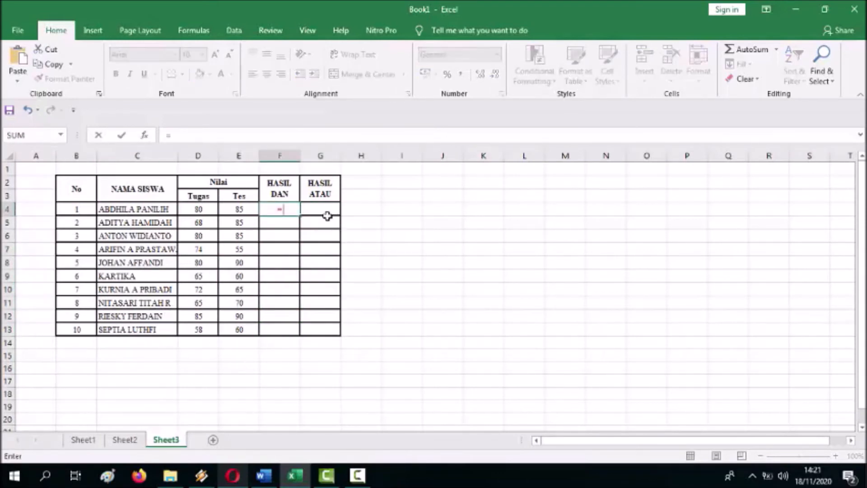
{"action": "left_click", "coordinate": [263, 475]}
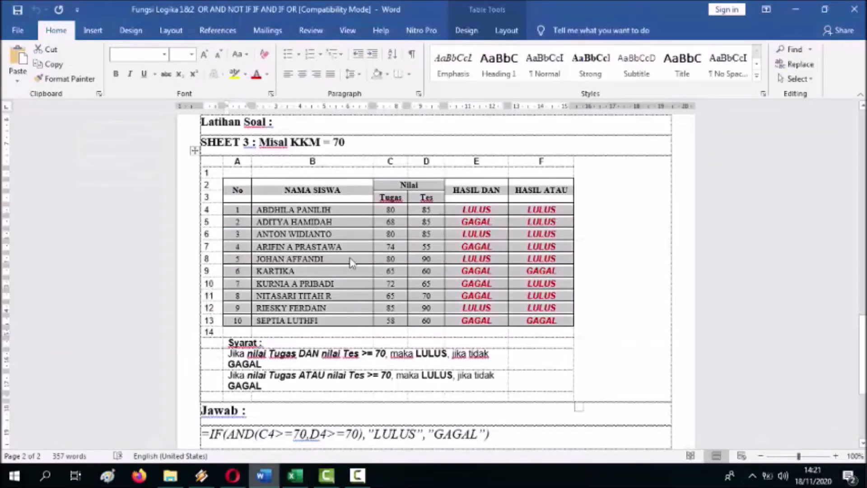
{"action": "left_click", "coordinate": [623, 383]}
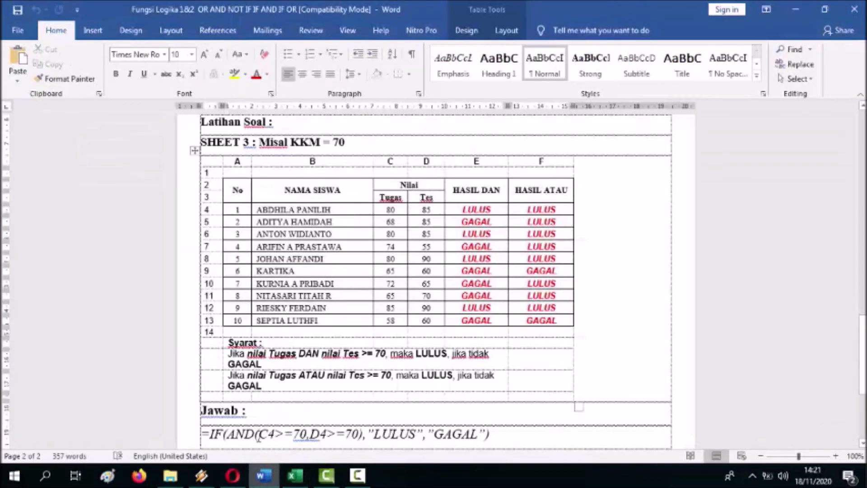
{"action": "left_click", "coordinate": [229, 433]}
{"action": "scroll", "coordinate": [572, 411], "scroll_direction": "down", "scroll_amount": 3}
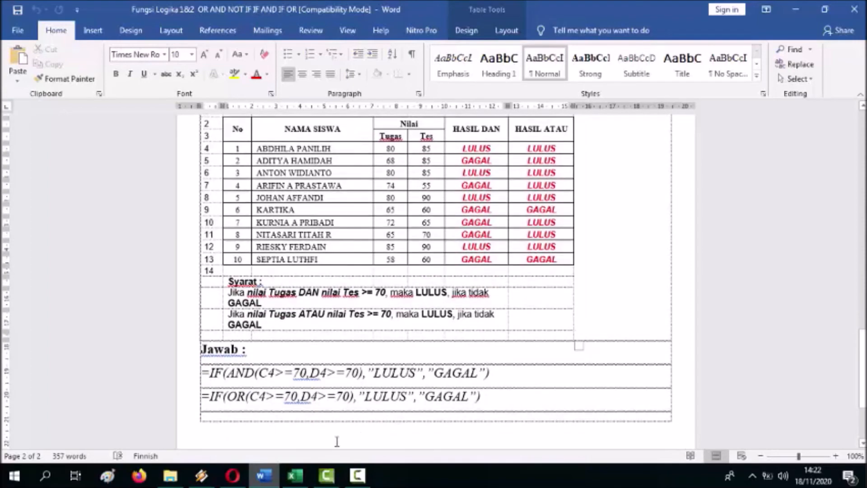
Return to Excel and enter the opening of F4's formula with the first condition, =IF(AND(D4>=70;.
{"action": "left_click", "coordinate": [295, 473]}
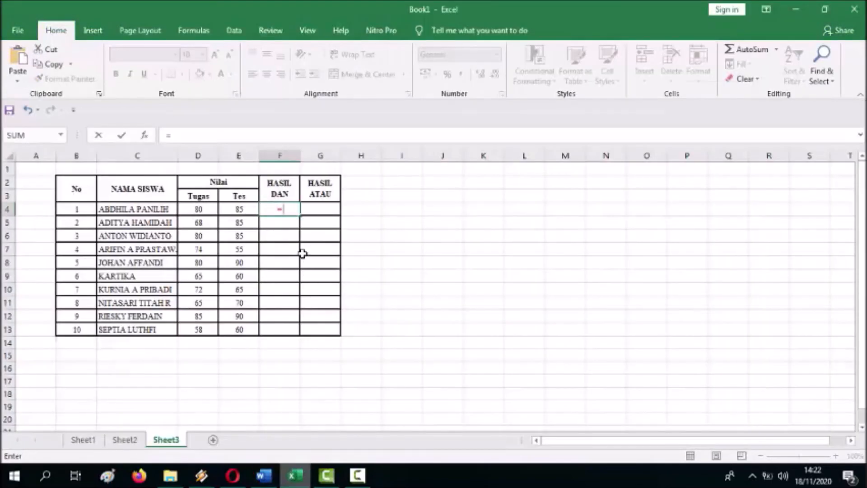
{"action": "type", "text": "IF("}
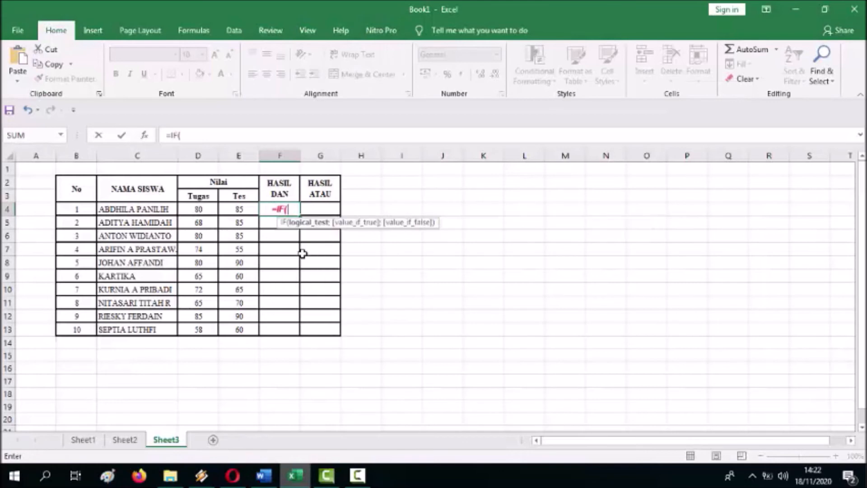
{"action": "type", "text": "AND("}
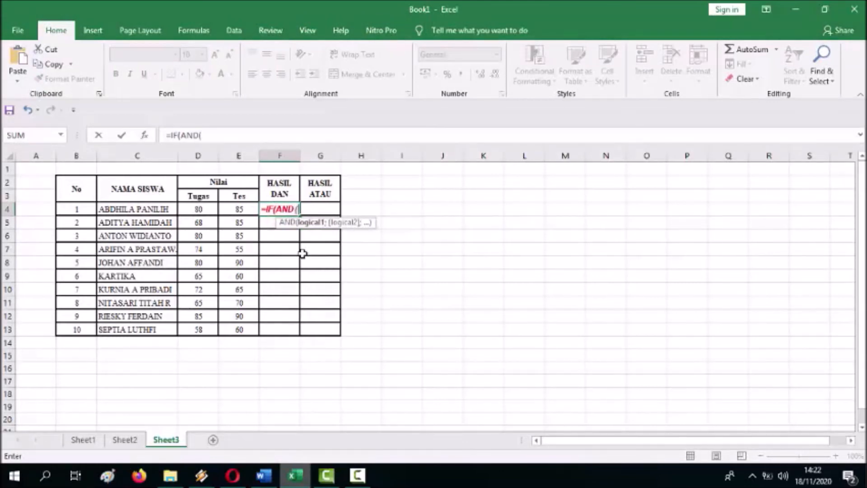
{"action": "left_click", "coordinate": [209, 207]}
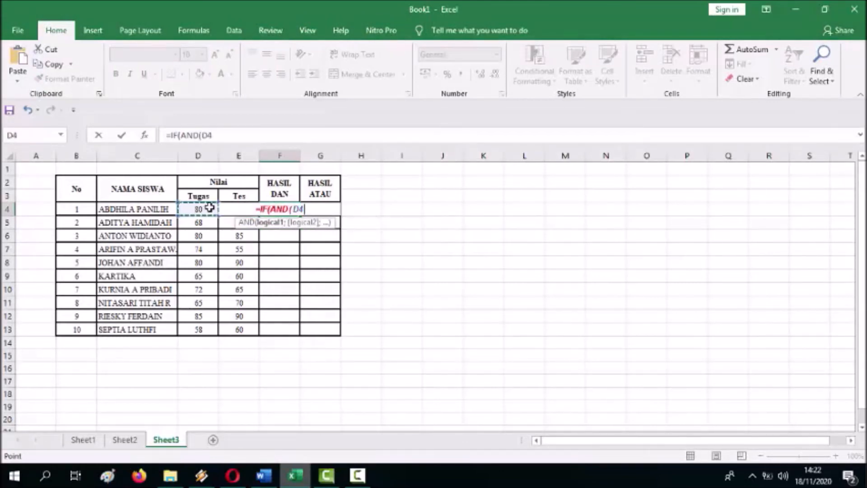
{"action": "type", "text": ">=7"}
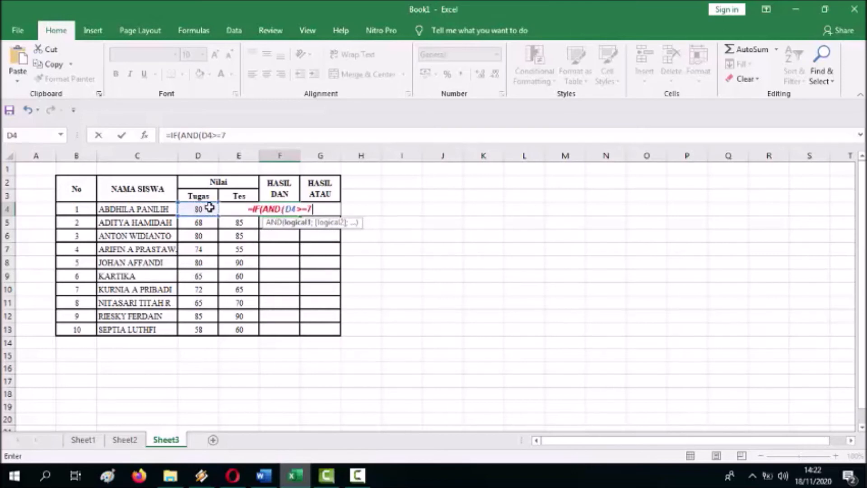
{"action": "type", "text": "0"}
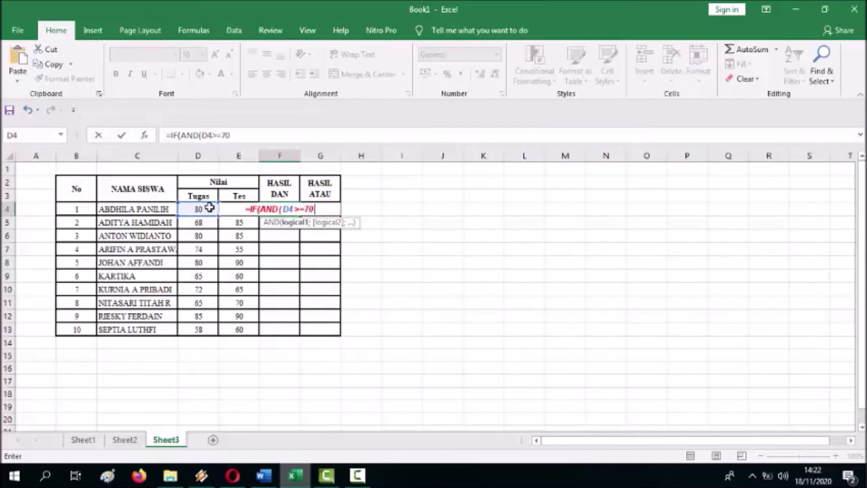
{"action": "type", "text": ";"}
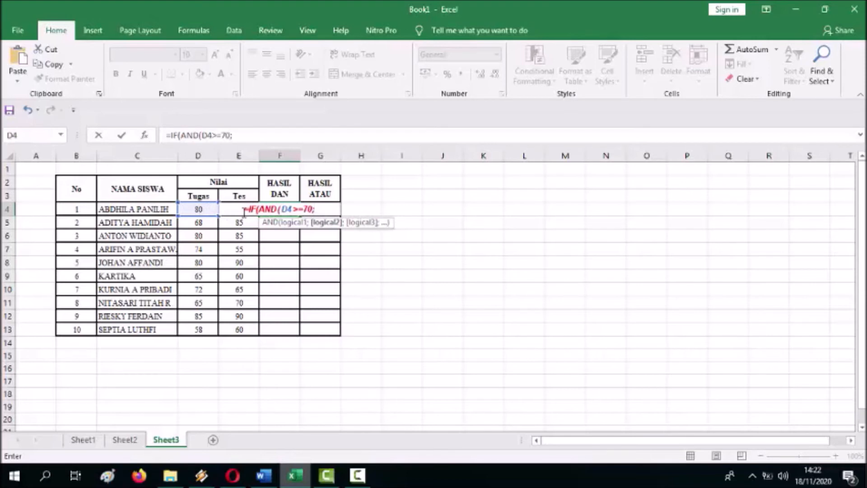
Add E4=70 as the second condition in F4's formula and close the AND function, followed by a semicolon.
{"action": "type", "text": "E4"}
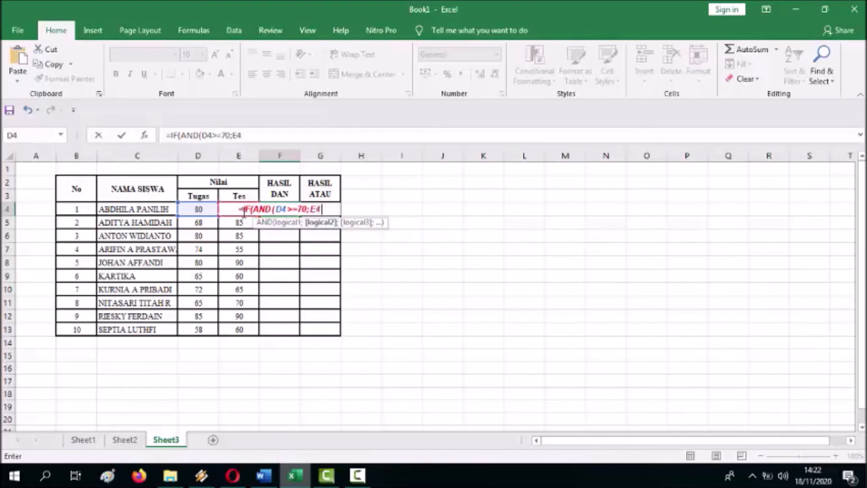
{"action": "type", "text": ".="}
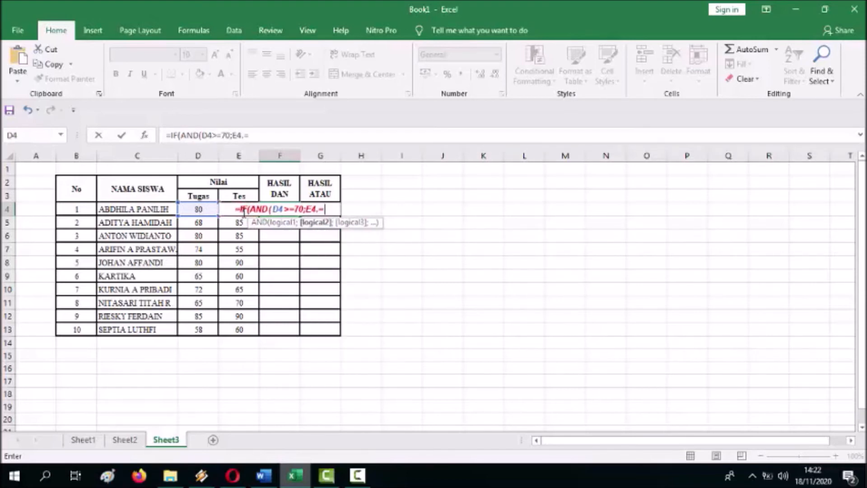
{"action": "type", "text": "70)"}
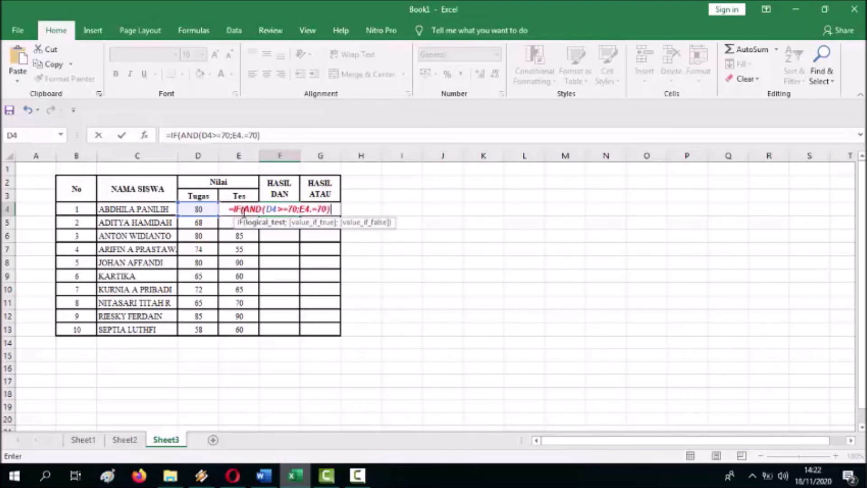
{"action": "type", "text": ";"}
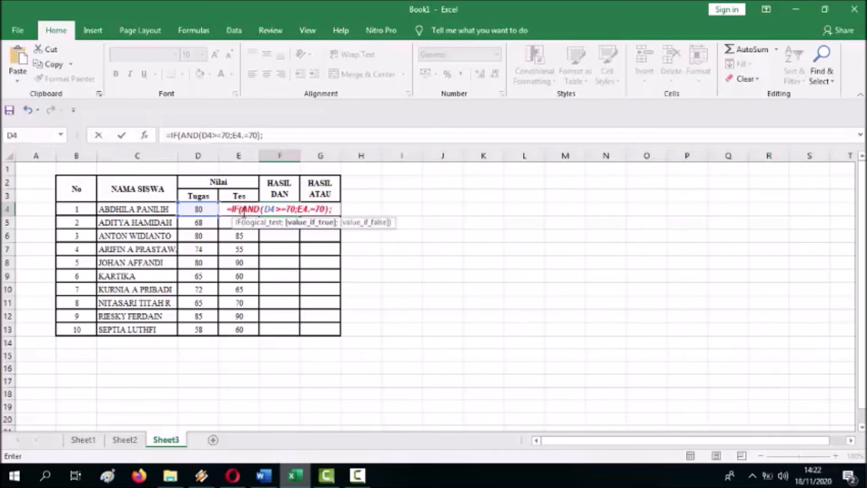
{"action": "left_click", "coordinate": [310, 209]}
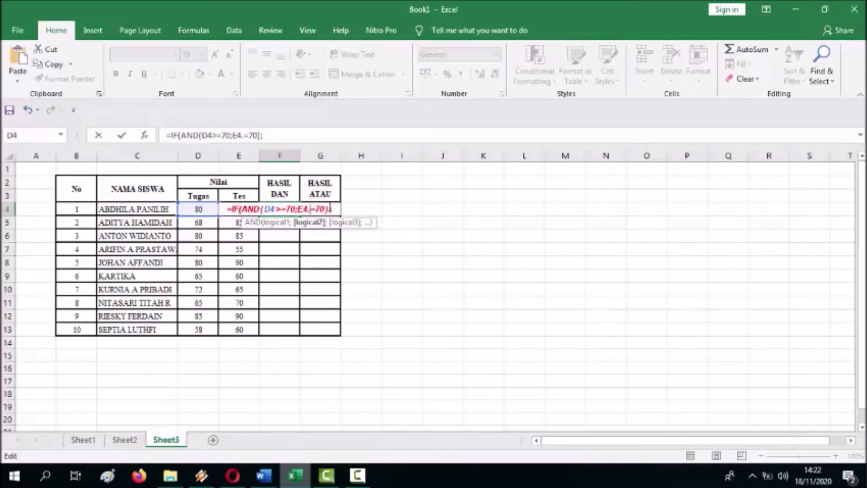
{"action": "key", "text": "BackSpace"}
{"action": "left_click", "coordinate": [334, 209]}
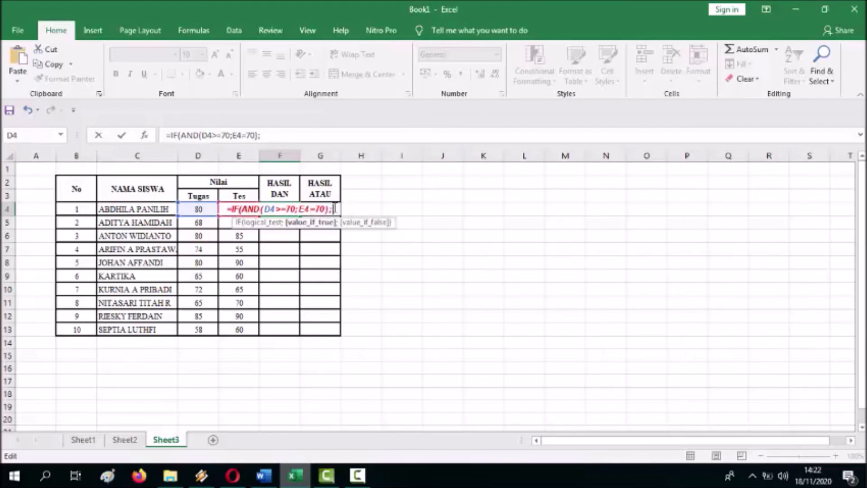
Complete F4's formula with "LULUS" as the true result and "REMIDY" as the false result.
{"action": "type", "text": "\""}
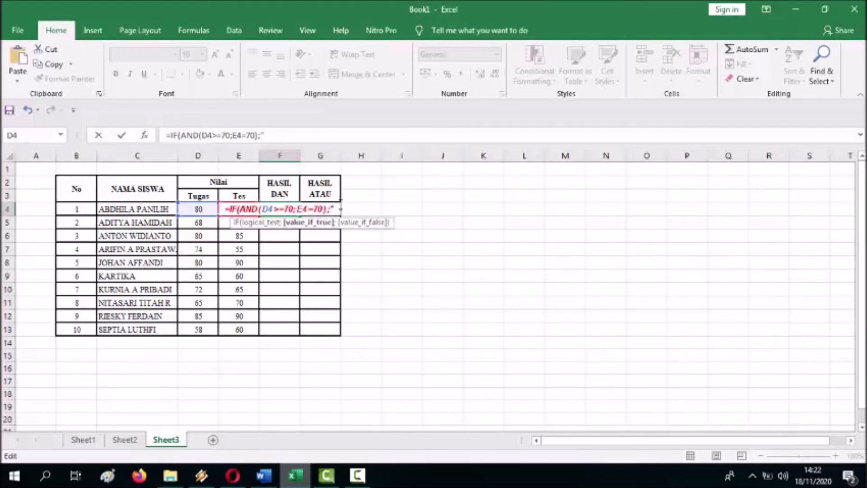
{"action": "type", "text": "LULUS"}
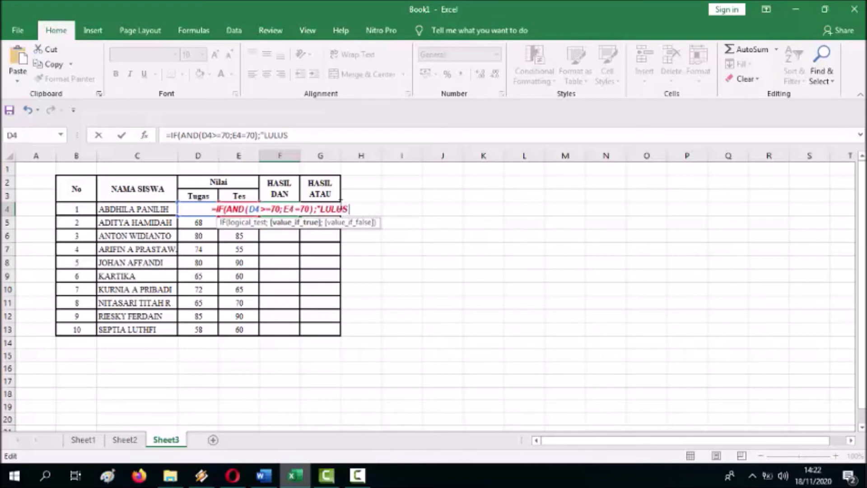
{"action": "type", "text": "\";"}
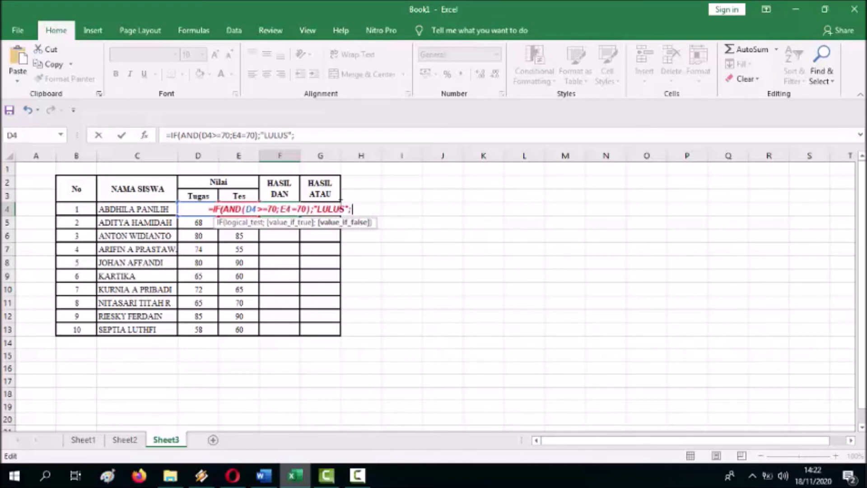
{"action": "type", "text": "\""}
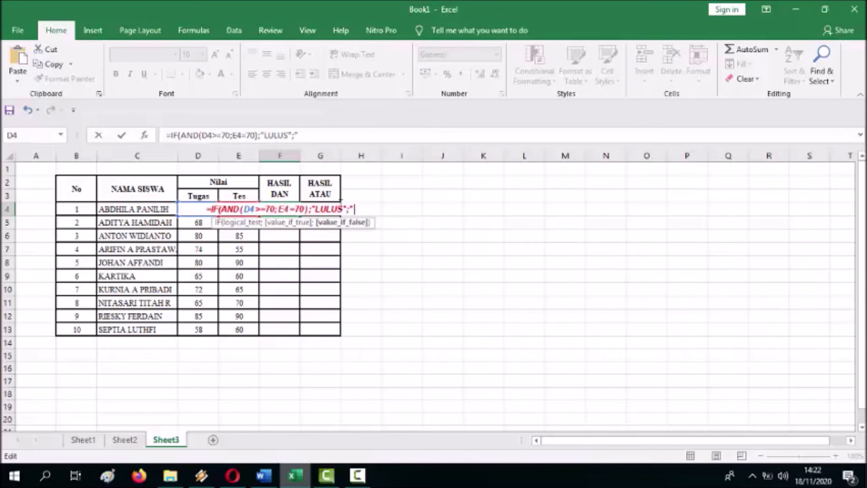
{"action": "type", "text": "REM"}
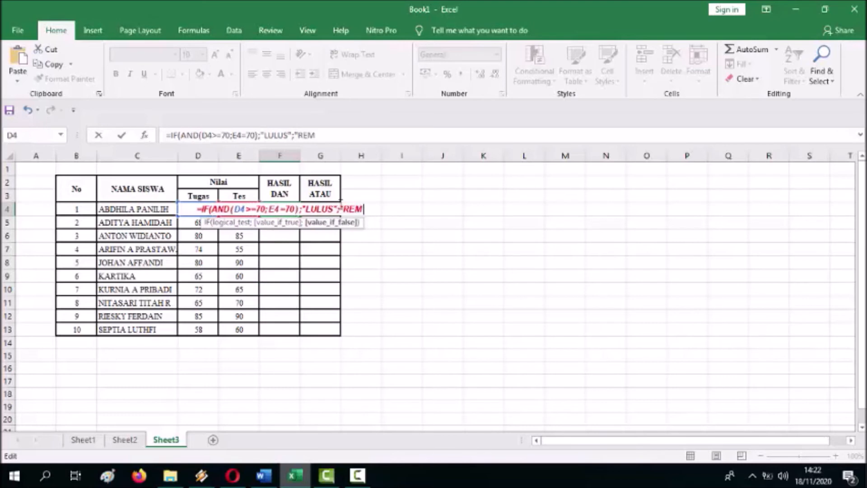
{"action": "type", "text": "IDY\")"}
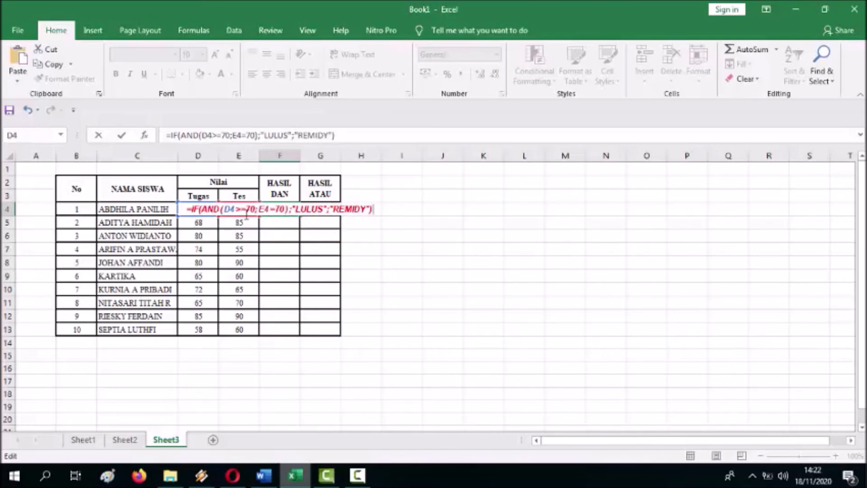
{"action": "key", "text": "Return"}
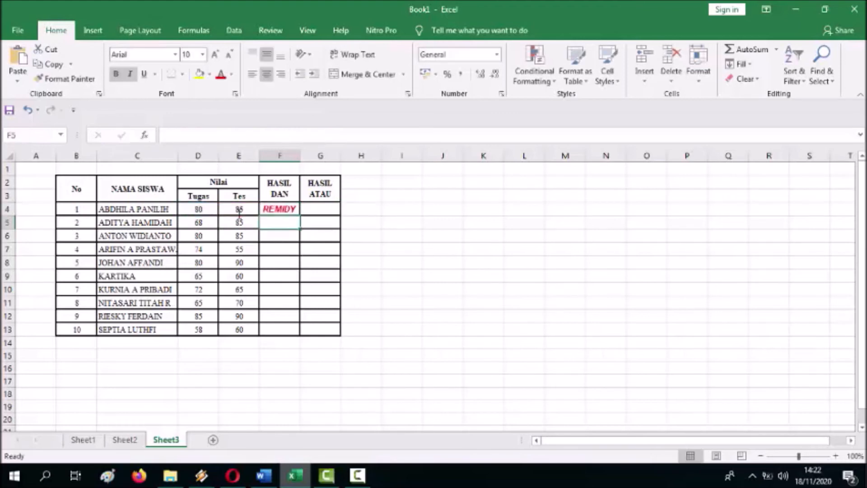
Correct the second condition in F4's IF-AND formula to E4>=70.
{"action": "left_click", "coordinate": [287, 208]}
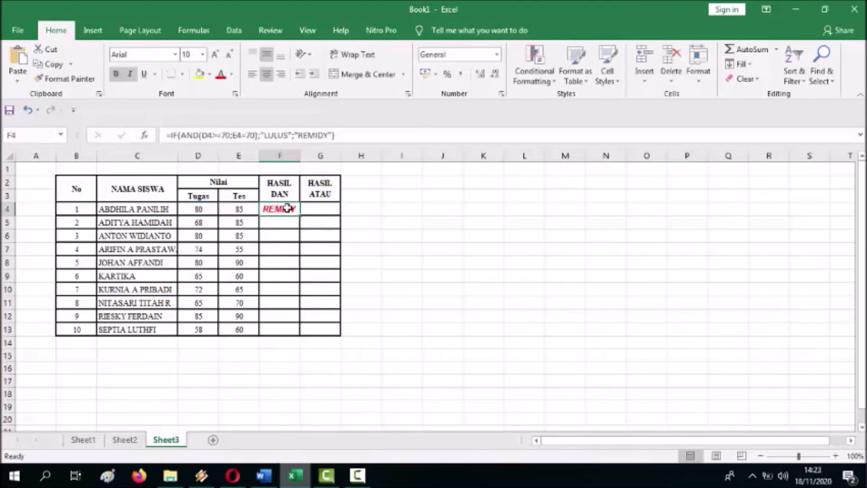
{"action": "left_click", "coordinate": [241, 135]}
{"action": "type", "text": ">"}
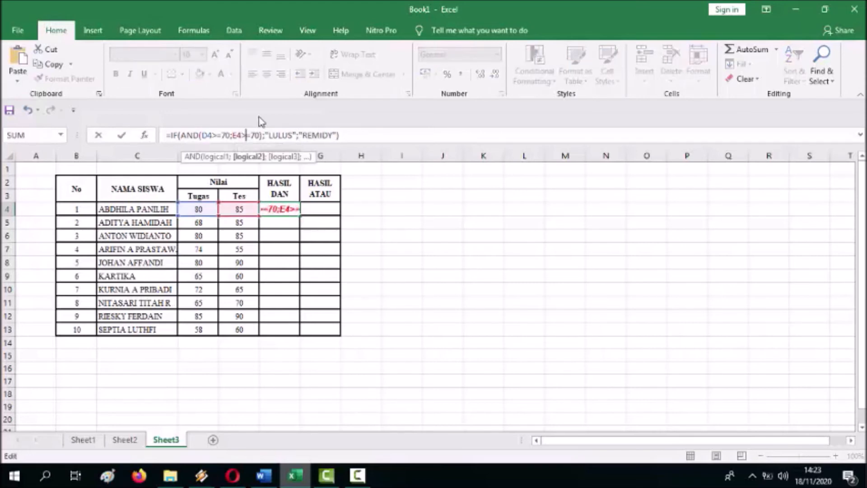
{"action": "left_click", "coordinate": [343, 135]}
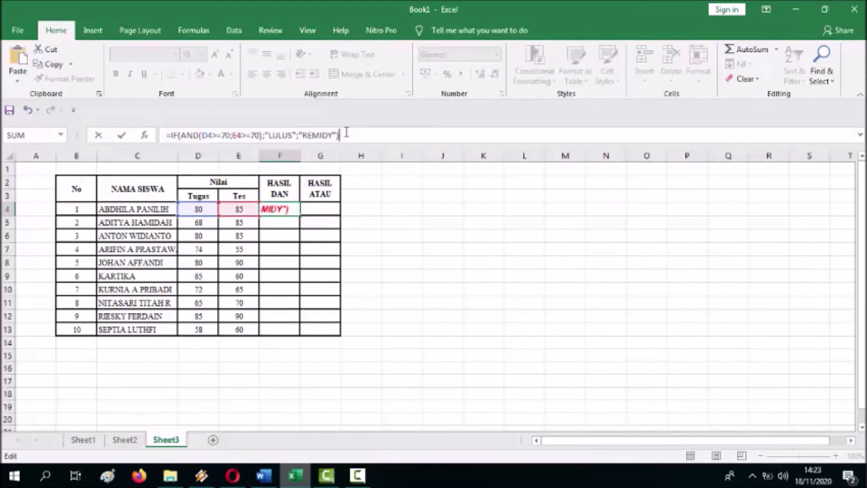
{"action": "key", "text": "Return"}
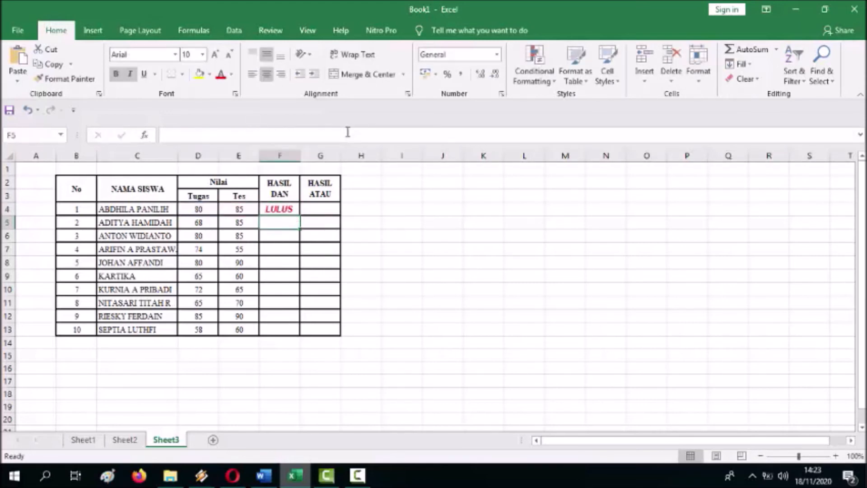
Fill the IF-AND formula from F4 down to F13 in the HASIL DAN column.
{"action": "left_click", "coordinate": [288, 209]}
{"action": "left_click_drag", "start_coordinate": [299, 215], "coordinate": [290, 336]}
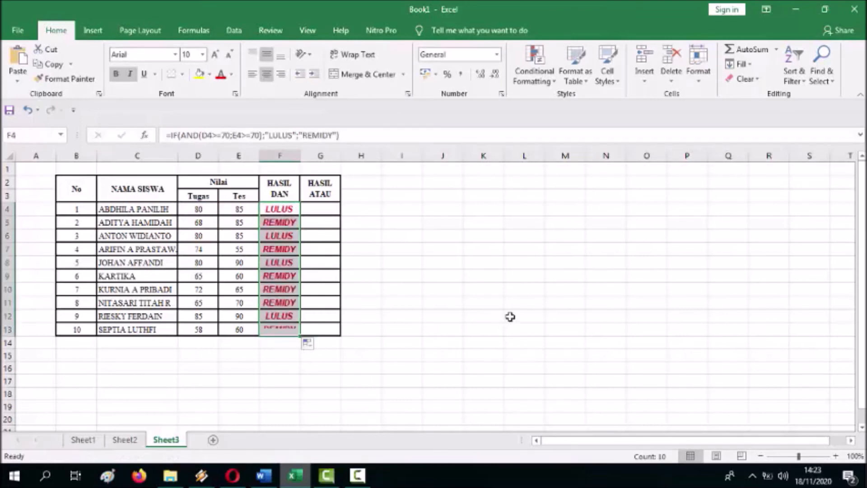
{"action": "left_click", "coordinate": [510, 316]}
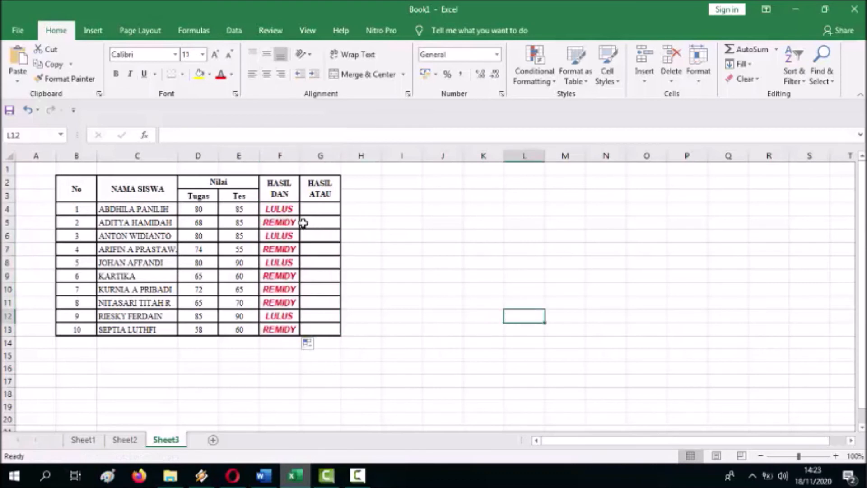
Examine the IF-AND formulas in F4 and F5, focusing on the AND function in F4's formula.
{"action": "left_click", "coordinate": [276, 211]}
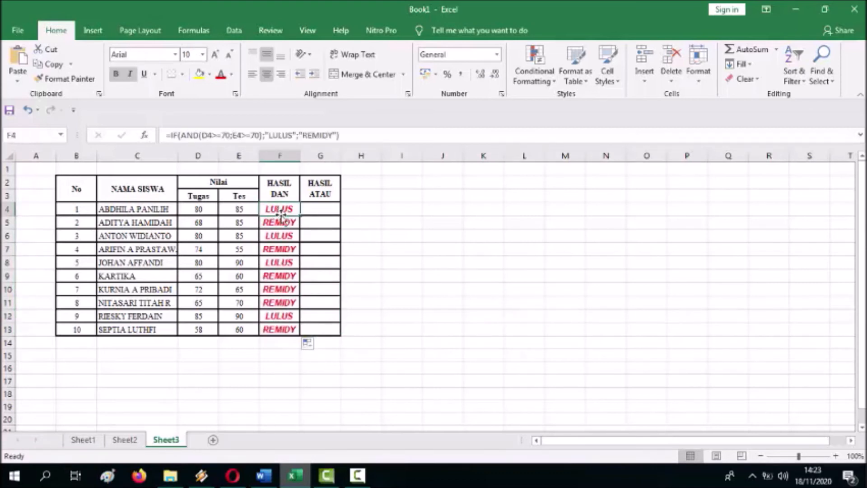
{"action": "left_click", "coordinate": [283, 225]}
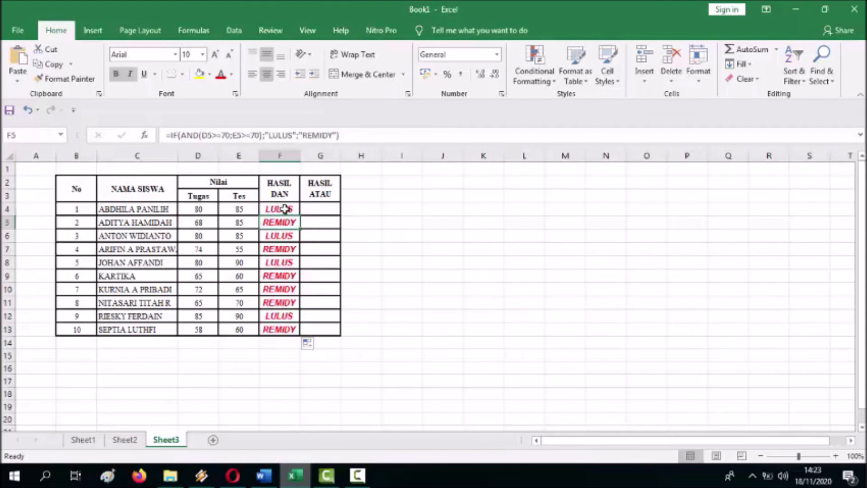
{"action": "left_click", "coordinate": [284, 209]}
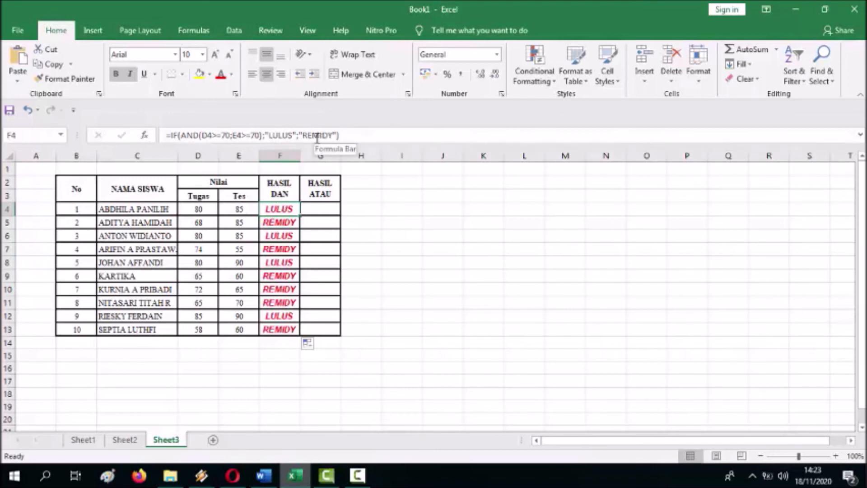
{"action": "left_click_drag", "start_coordinate": [181, 135], "coordinate": [199, 134]}
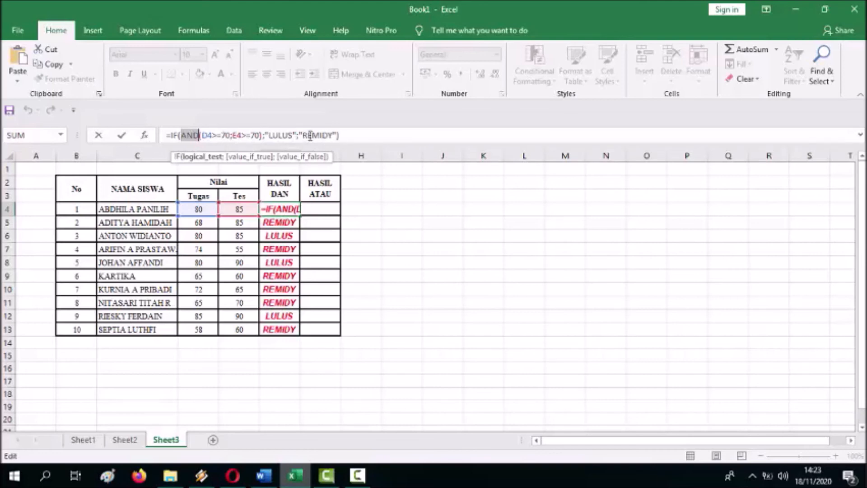
{"action": "key", "text": "Escape"}
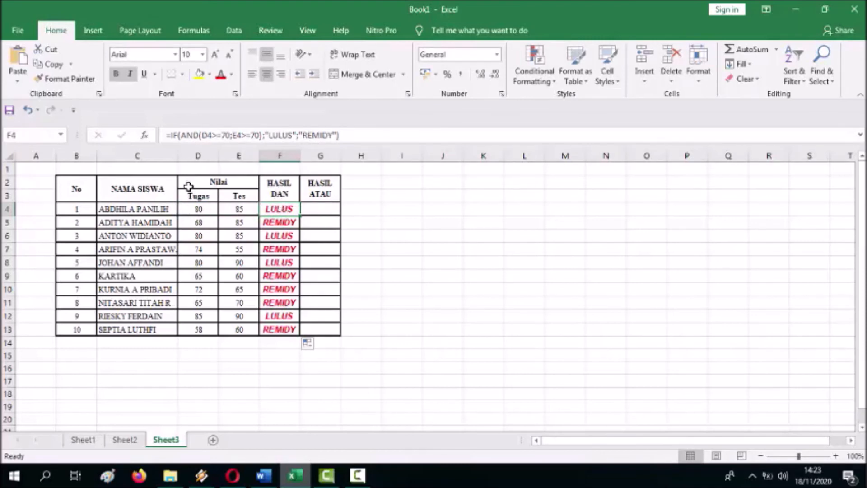
Compare the Tugas and Tes scores in rows 4 to 13 with the HASIL DAN grades.
{"action": "left_click", "coordinate": [200, 209]}
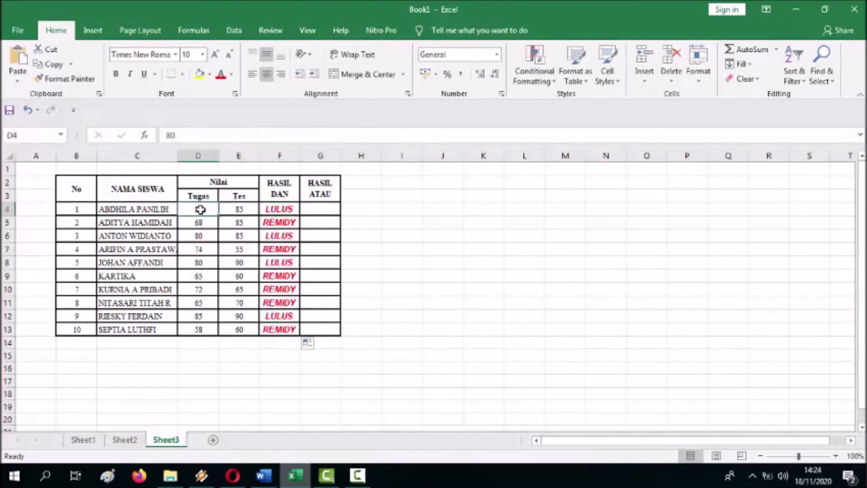
{"action": "left_click", "coordinate": [239, 209]}
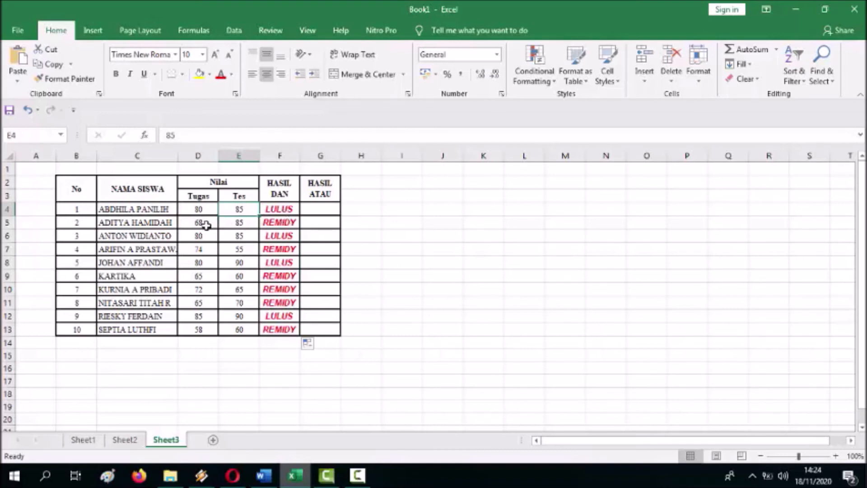
{"action": "left_click", "coordinate": [264, 224]}
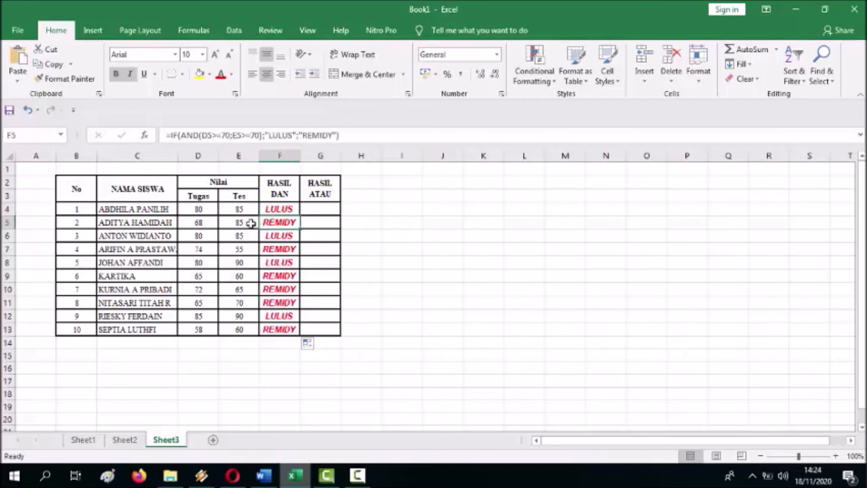
{"action": "left_click", "coordinate": [210, 222]}
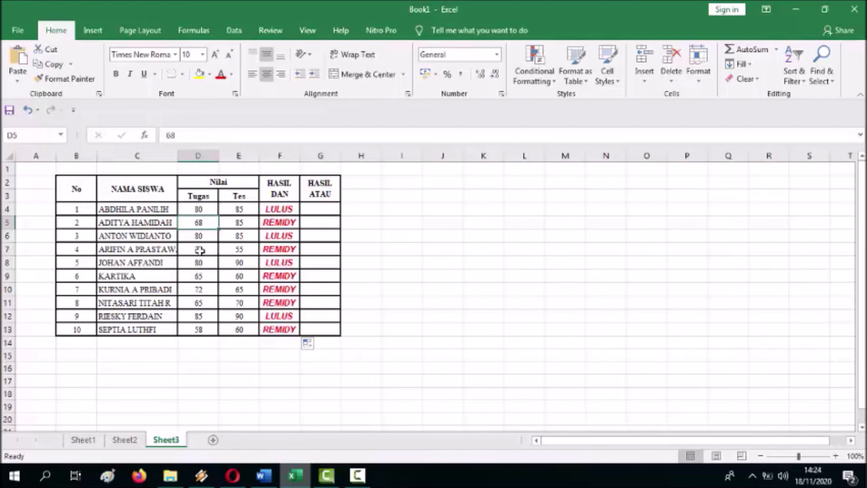
{"action": "left_click", "coordinate": [246, 252]}
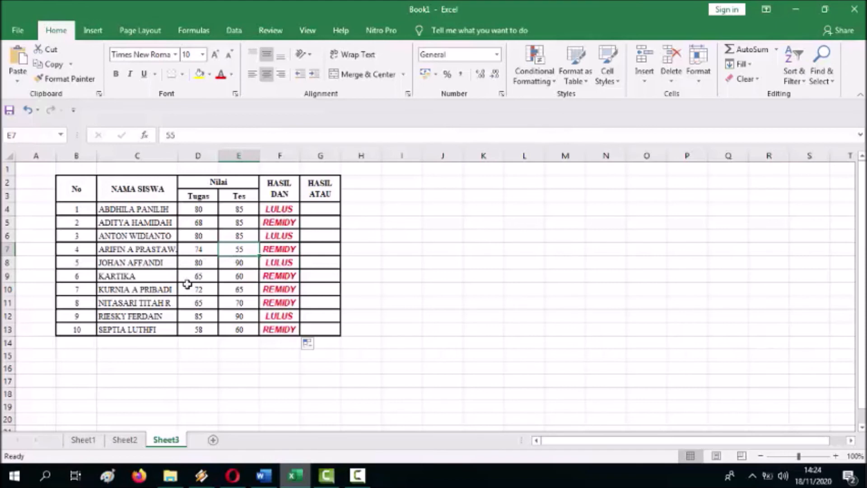
{"action": "left_click", "coordinate": [193, 275]}
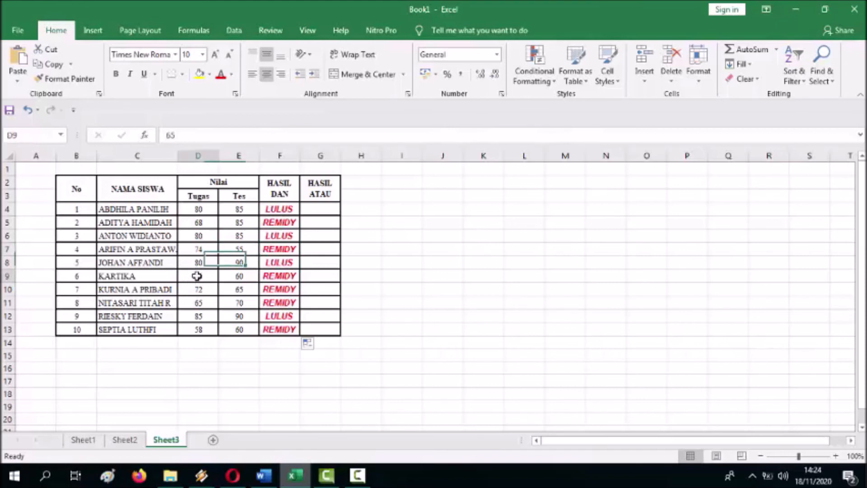
{"action": "left_click", "coordinate": [239, 276]}
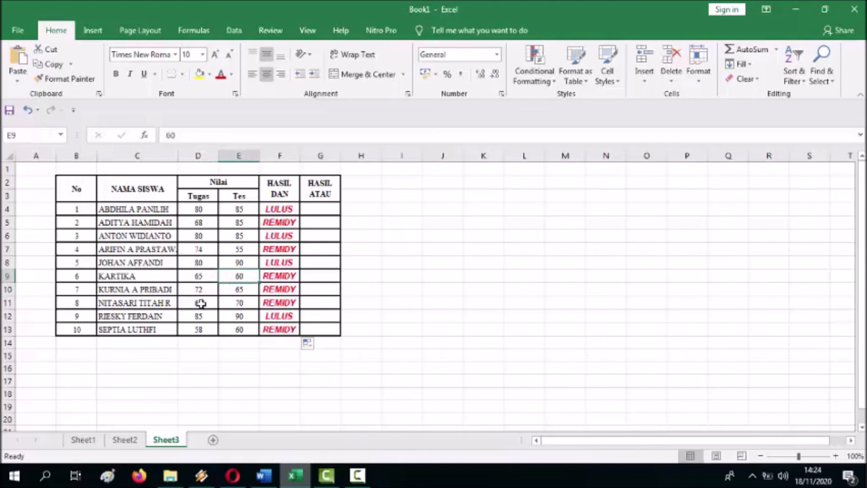
{"action": "left_click", "coordinate": [248, 289]}
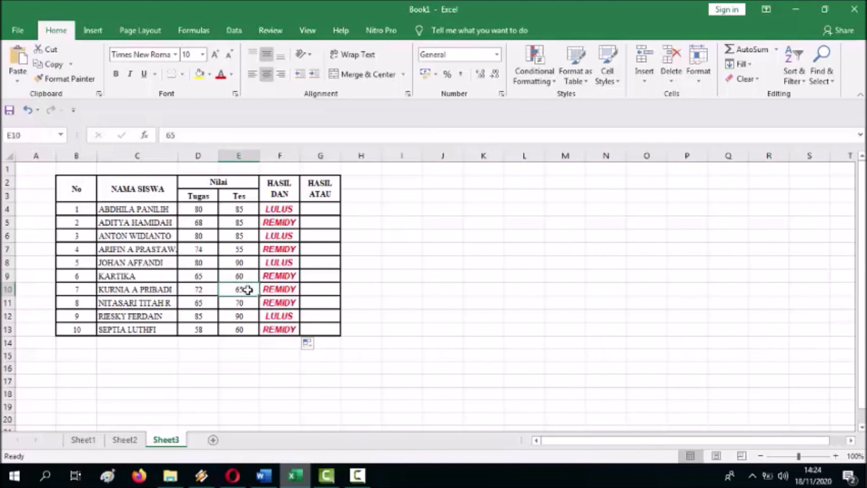
{"action": "left_click", "coordinate": [201, 303]}
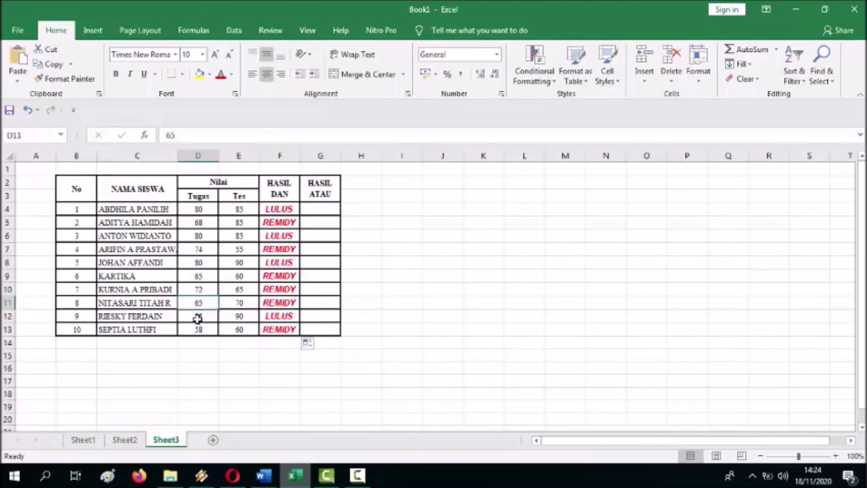
{"action": "left_click", "coordinate": [236, 315]}
{"action": "left_click", "coordinate": [199, 314]}
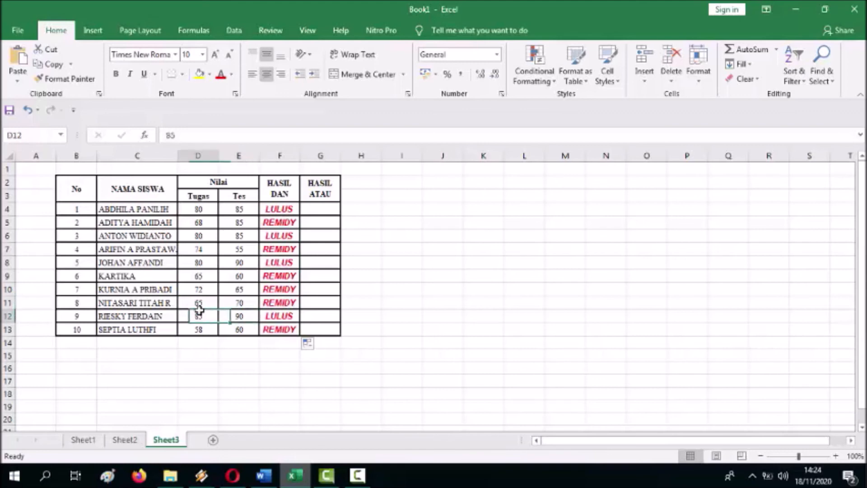
{"action": "left_click", "coordinate": [237, 316]}
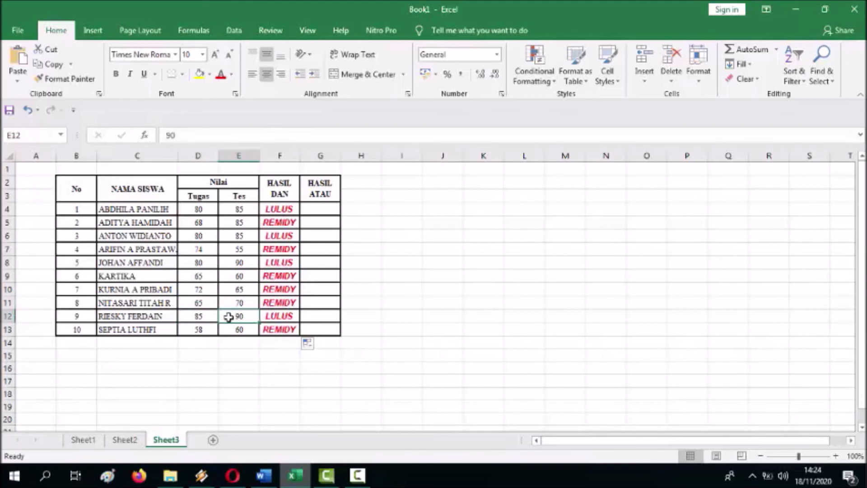
{"action": "left_click", "coordinate": [189, 330]}
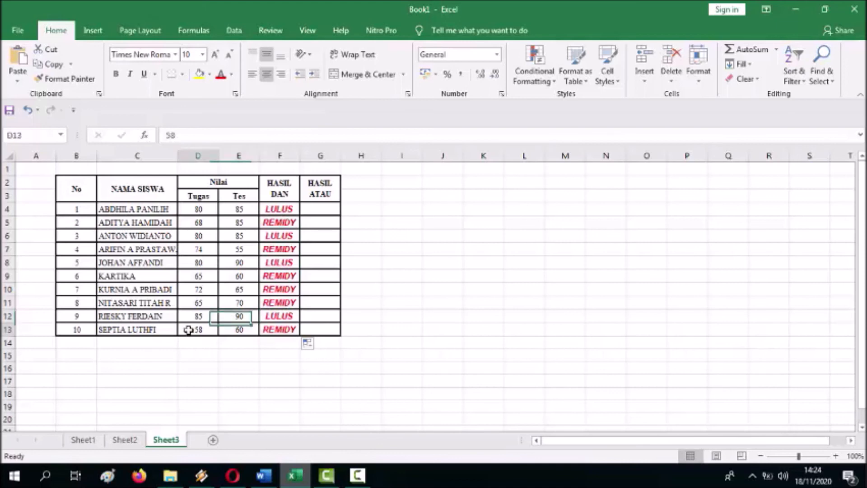
{"action": "left_click", "coordinate": [231, 330]}
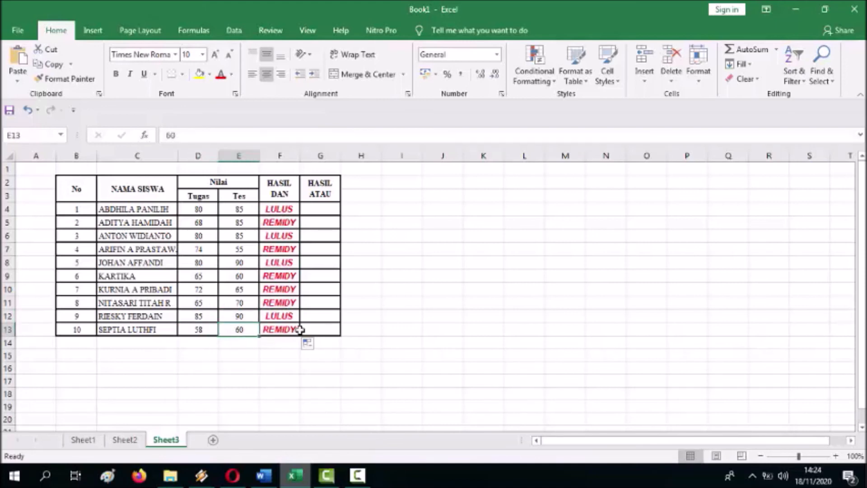
Start an IF formula in G4 with a closed OR function testing D4>=70 and E4>=70.
{"action": "left_click", "coordinate": [331, 207]}
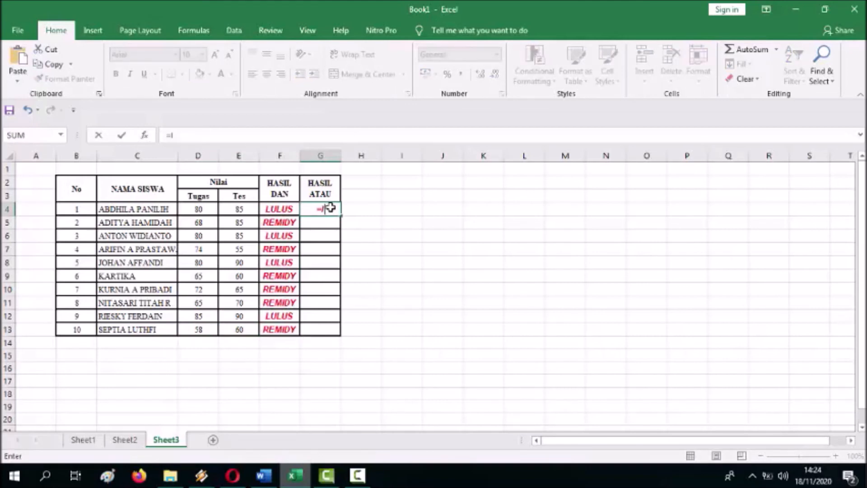
{"action": "type", "text": "F(OR9"}
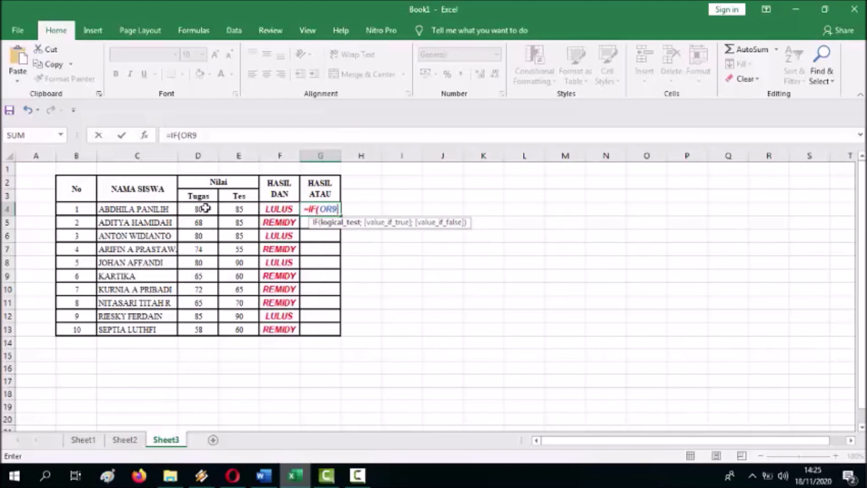
{"action": "key", "text": "BackSpace"}
{"action": "type", "text": "("}
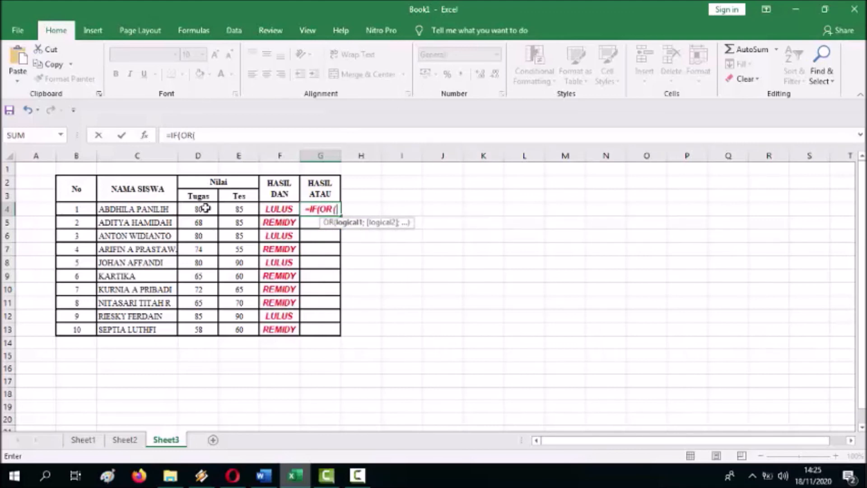
{"action": "left_click", "coordinate": [206, 208]}
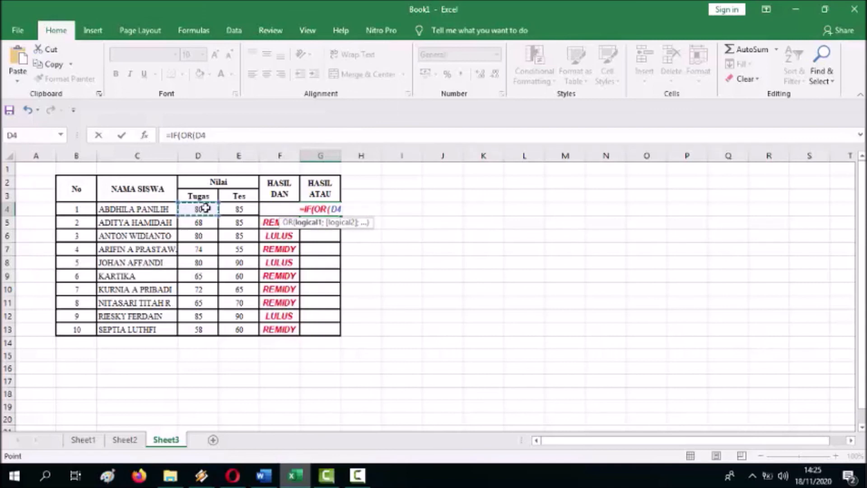
{"action": "type", "text": ">=7"}
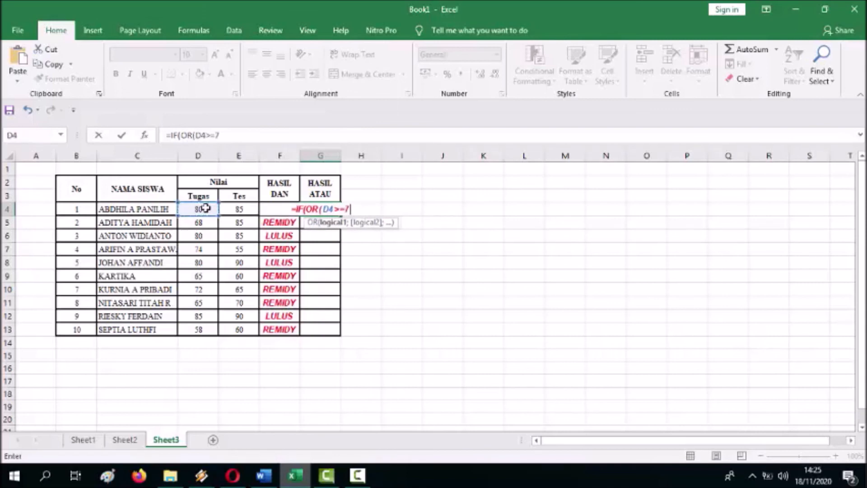
{"action": "type", "text": "0;"}
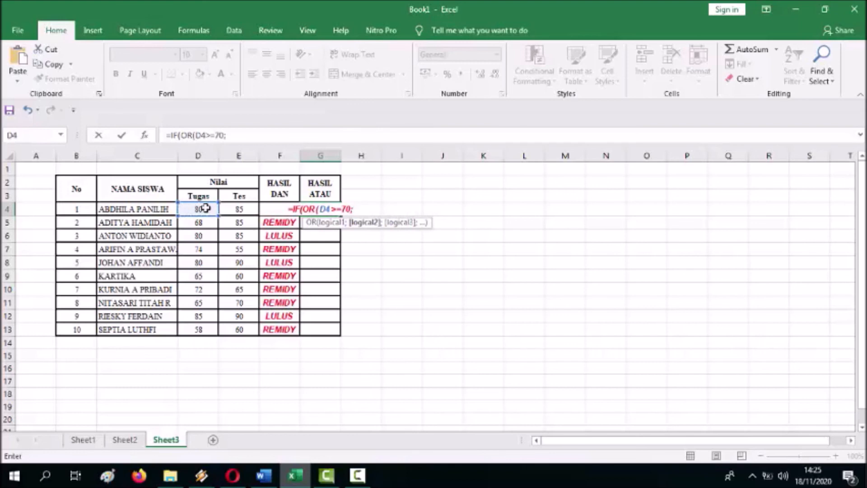
{"action": "left_click", "coordinate": [243, 209]}
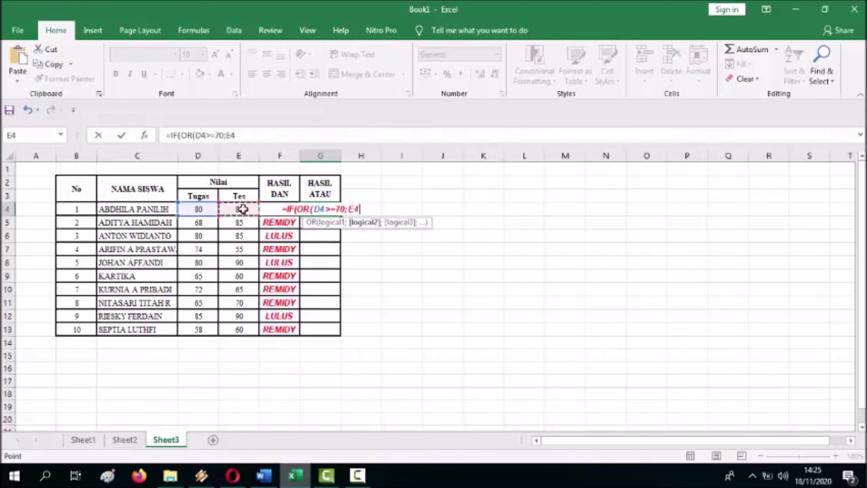
{"action": "type", "text": ">=70)"}
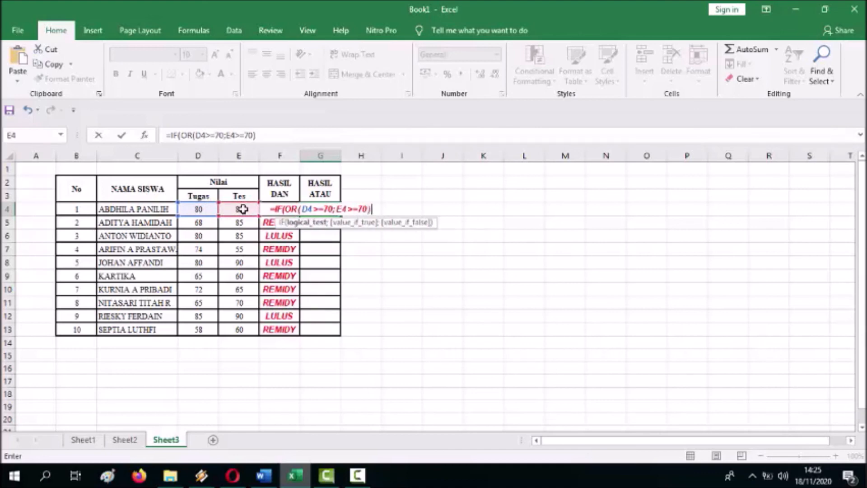
Complete G4's formula with "LULUS" as the true result and "REMIDY" as the false result.
{"action": "type", "text": ";\""}
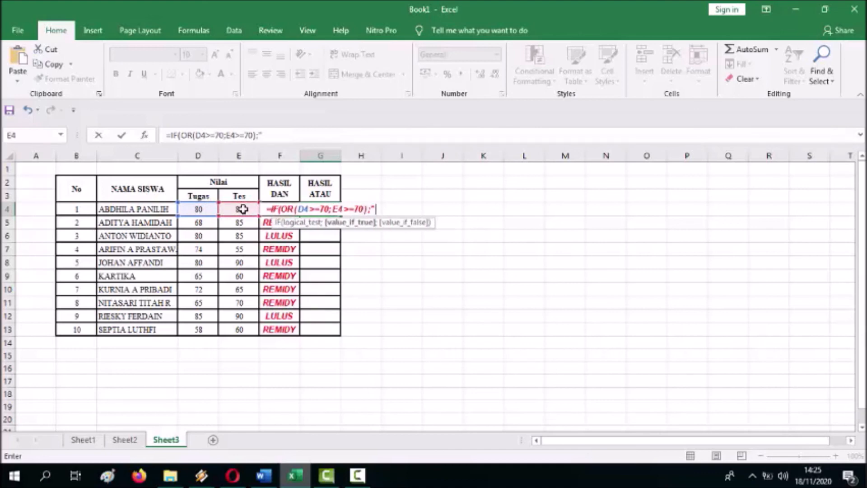
{"action": "type", "text": "LU"}
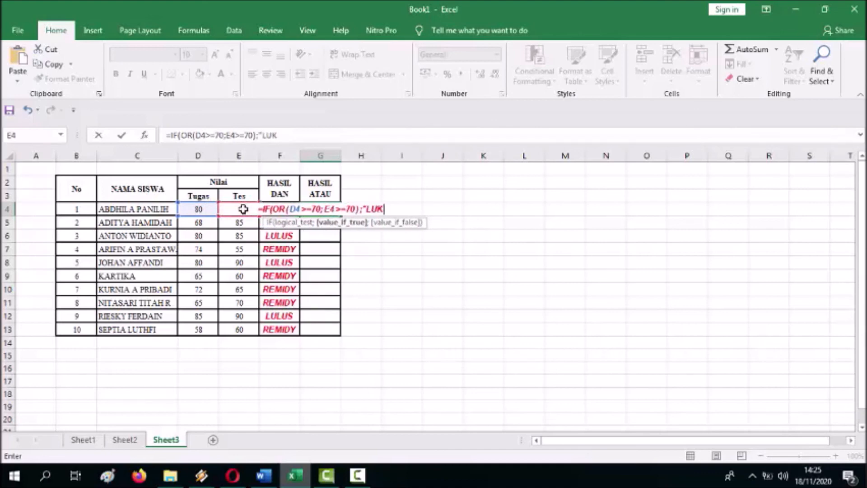
{"action": "type", "text": "LUS\";"}
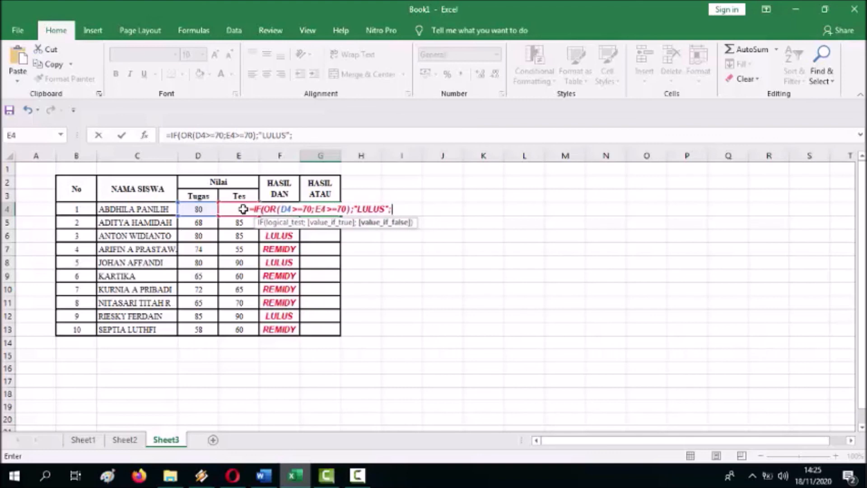
{"action": "type", "text": "REMIDY"}
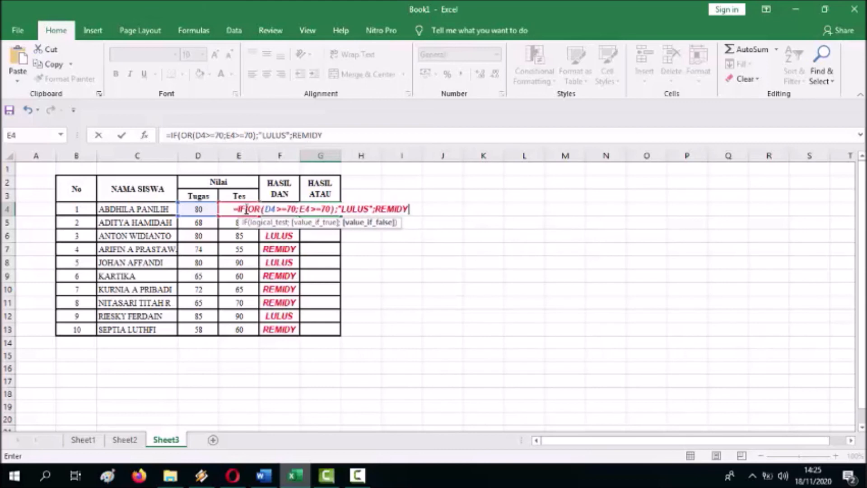
{"action": "left_click", "coordinate": [375, 209]}
{"action": "type", "text": "\""}
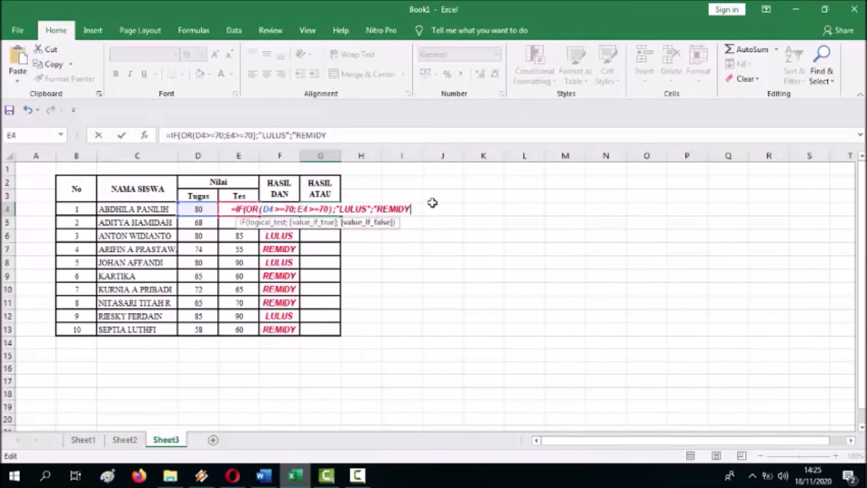
{"action": "type", "text": "\")"}
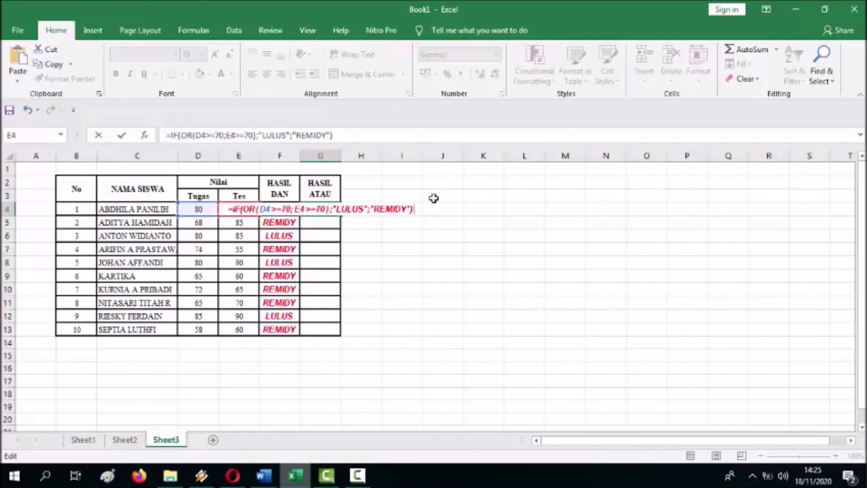
{"action": "key", "text": "Return"}
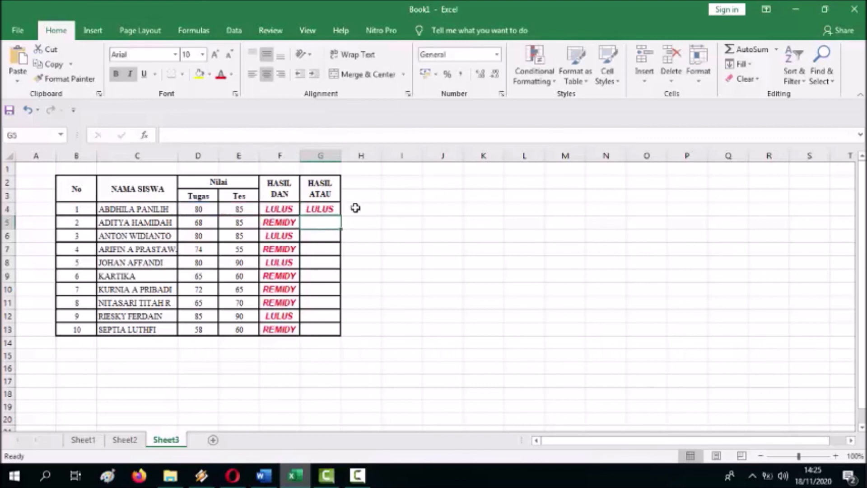
Fill the IF-OR formula from G4 down to G13 in the HASIL ATAU column, leaving only G4 selected.
{"action": "left_click", "coordinate": [335, 208]}
{"action": "left_click_drag", "start_coordinate": [341, 216], "coordinate": [339, 332]}
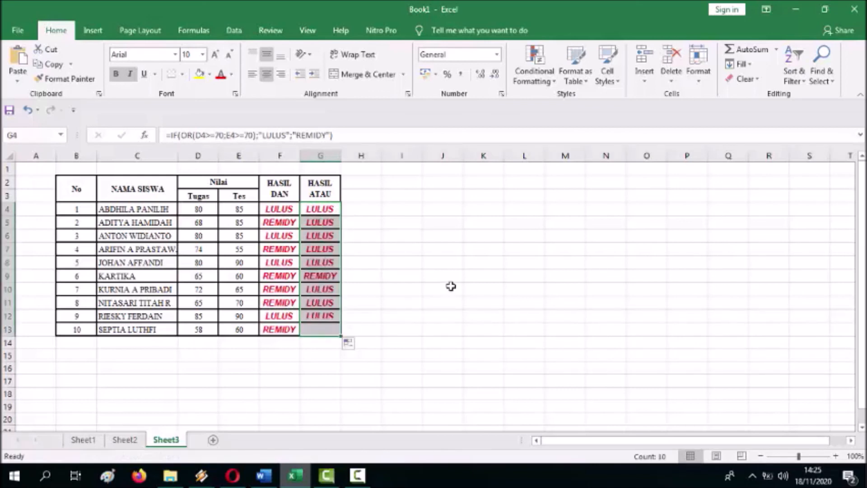
{"action": "left_click", "coordinate": [453, 284]}
{"action": "left_click", "coordinate": [321, 208]}
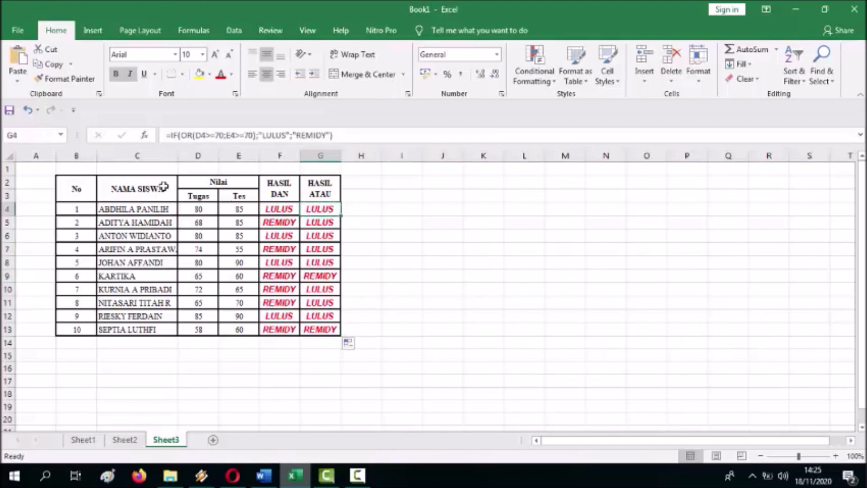
Check the Tugas and Tes scores in rows 4 to 13 against the HASIL ATAU grades, then inspect F4's HASIL DAN formula.
{"action": "left_click", "coordinate": [193, 210]}
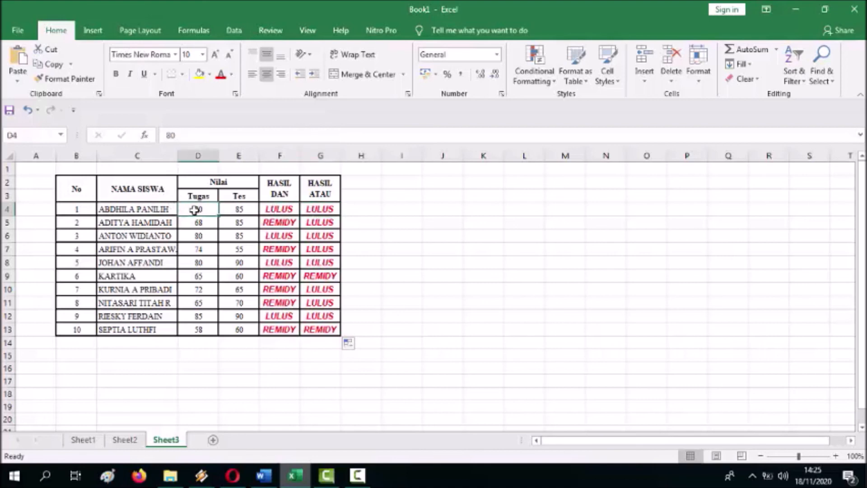
{"action": "left_click", "coordinate": [237, 210]}
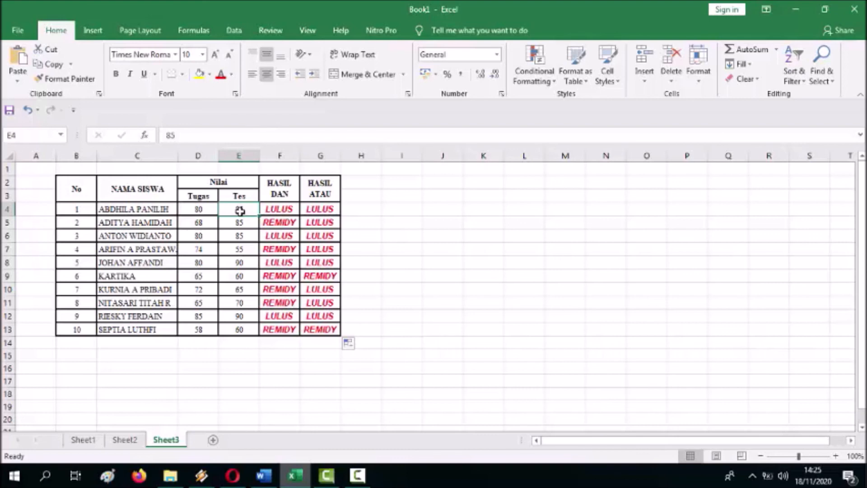
{"action": "left_click", "coordinate": [322, 208]}
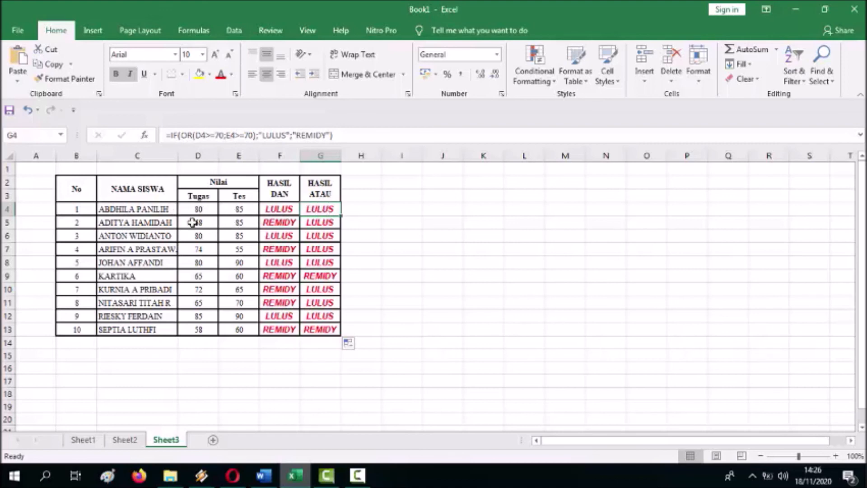
{"action": "left_click", "coordinate": [252, 221]}
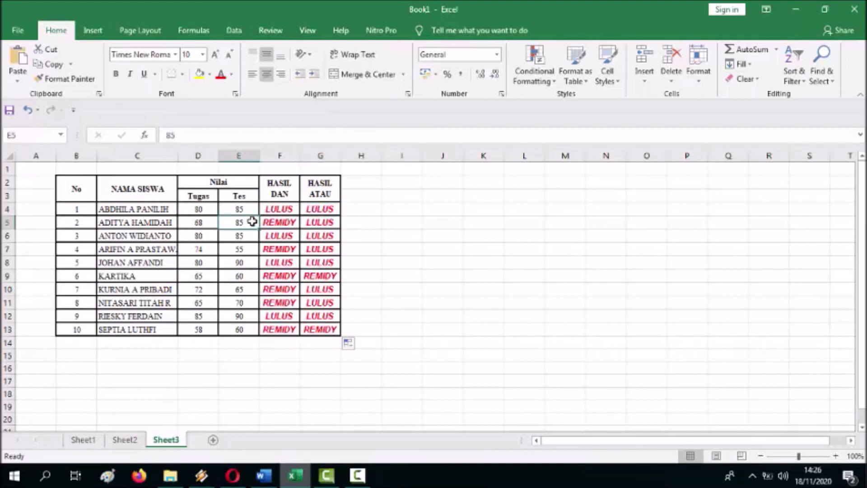
{"action": "left_click", "coordinate": [205, 233]}
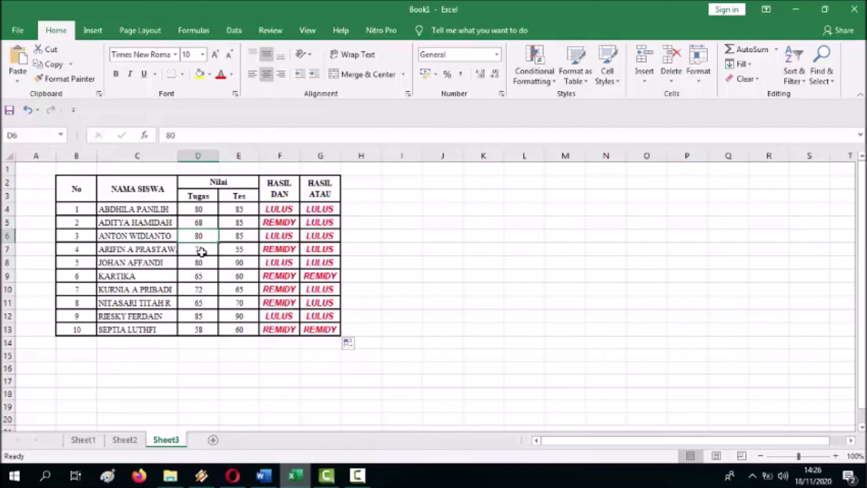
{"action": "left_click", "coordinate": [206, 250]}
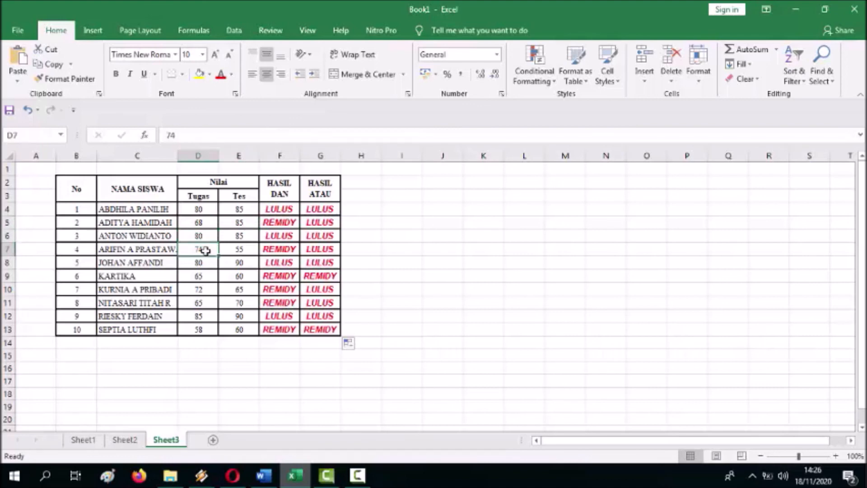
{"action": "left_click", "coordinate": [207, 264]}
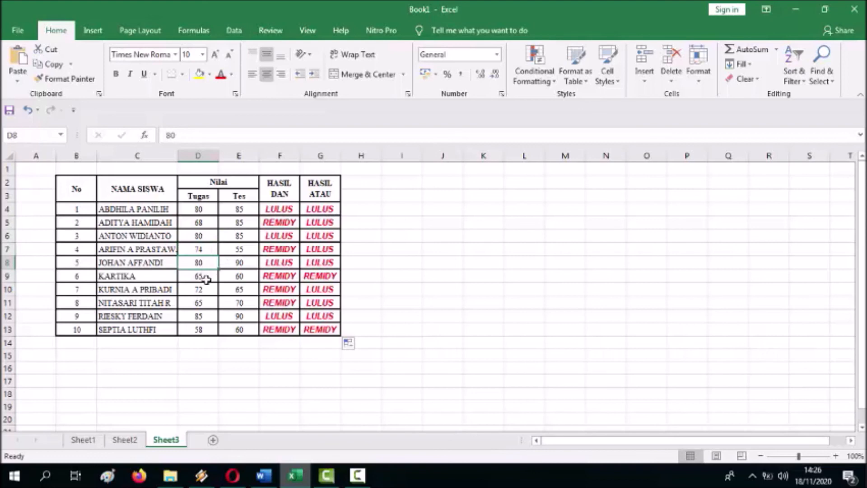
{"action": "left_click", "coordinate": [206, 279]}
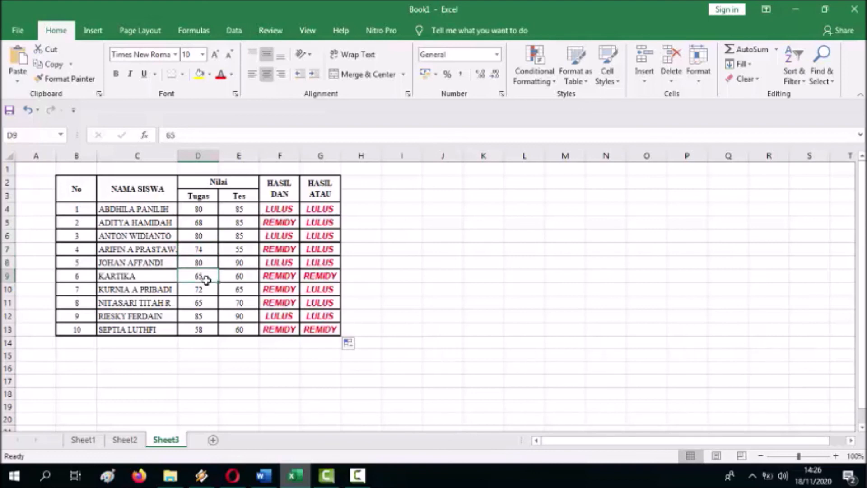
{"action": "left_click", "coordinate": [246, 276]}
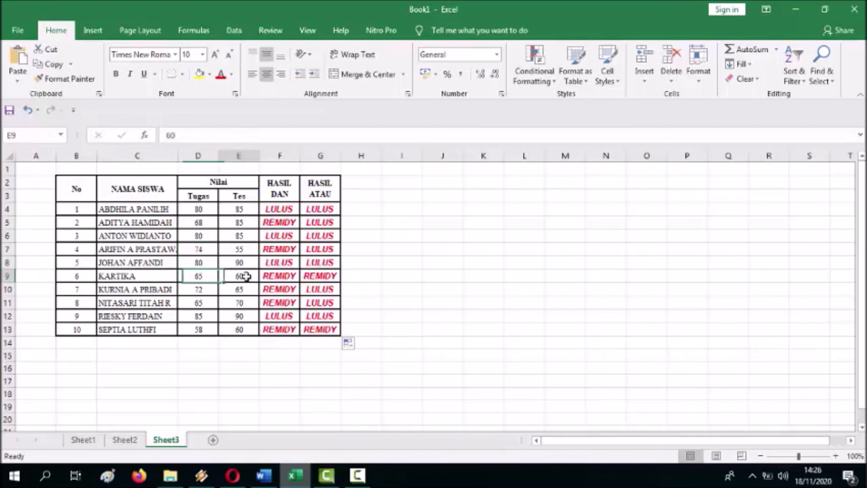
{"action": "left_click", "coordinate": [211, 289]}
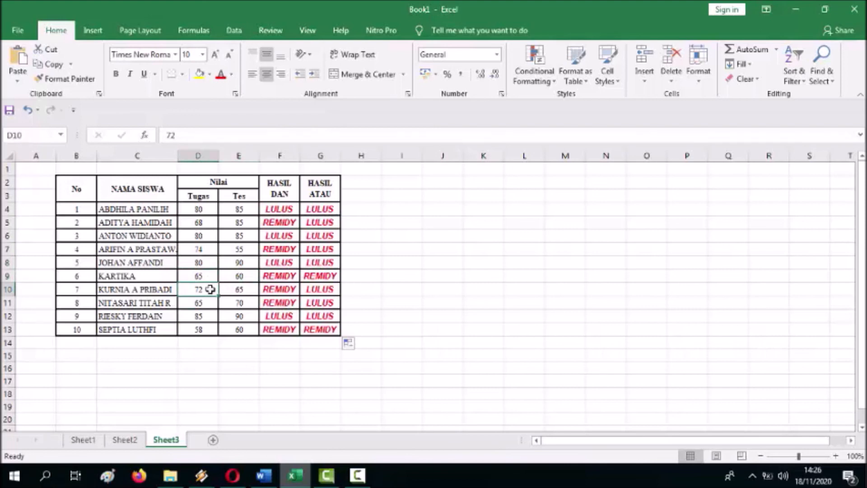
{"action": "left_click", "coordinate": [204, 304]}
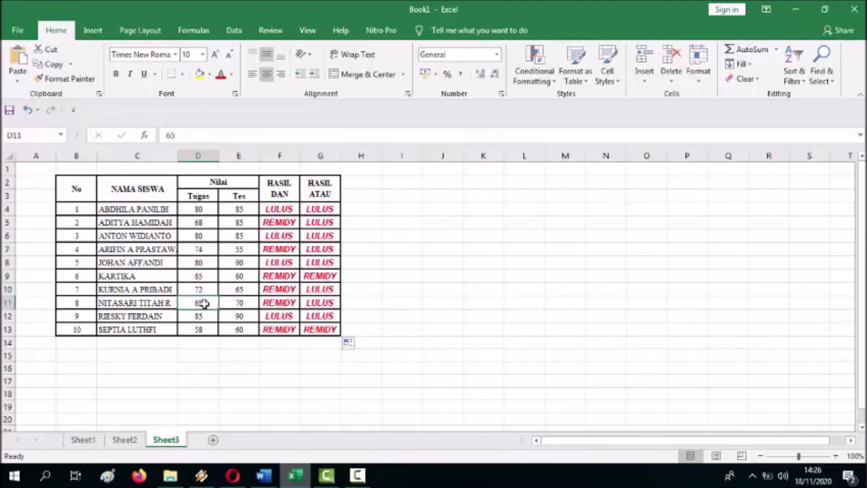
{"action": "left_click", "coordinate": [237, 304]}
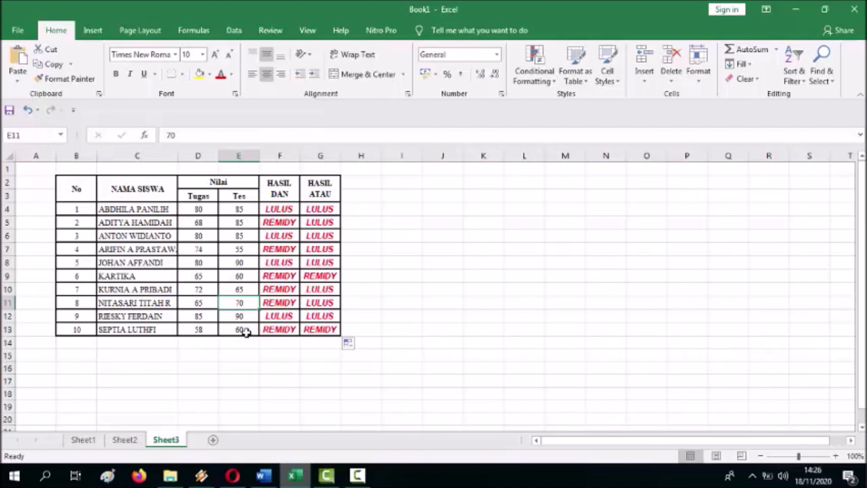
{"action": "left_click", "coordinate": [199, 331]}
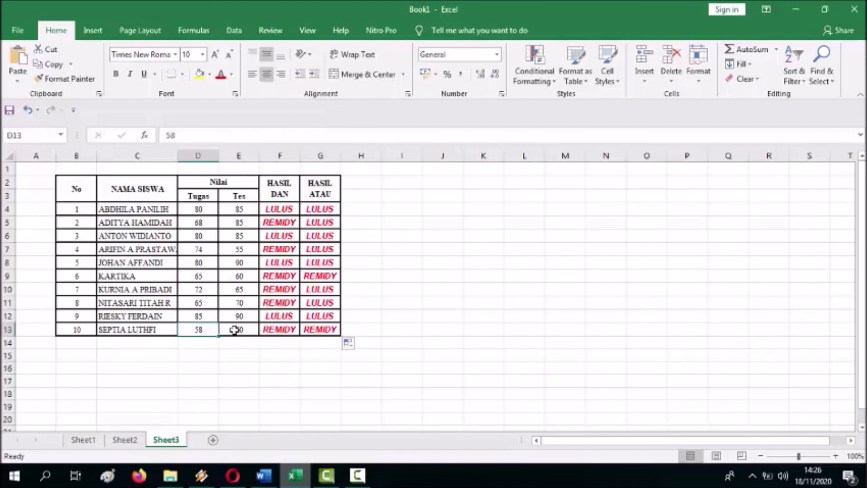
{"action": "left_click", "coordinate": [327, 328]}
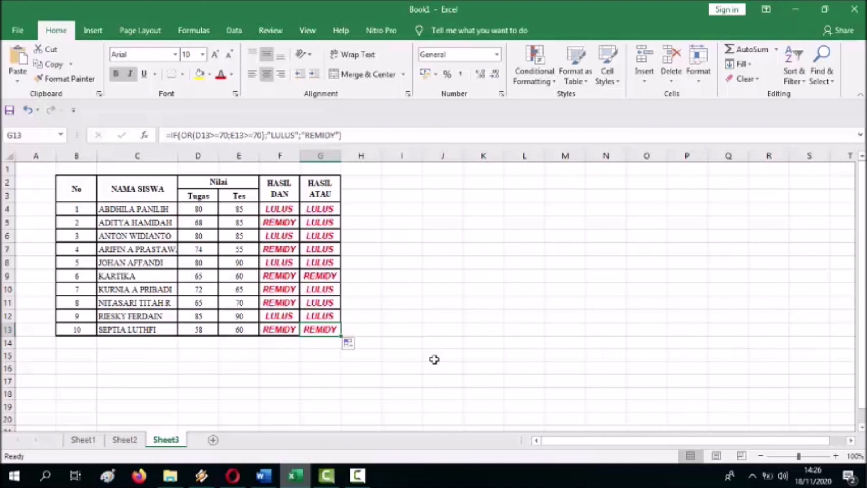
{"action": "left_click", "coordinate": [273, 211]}
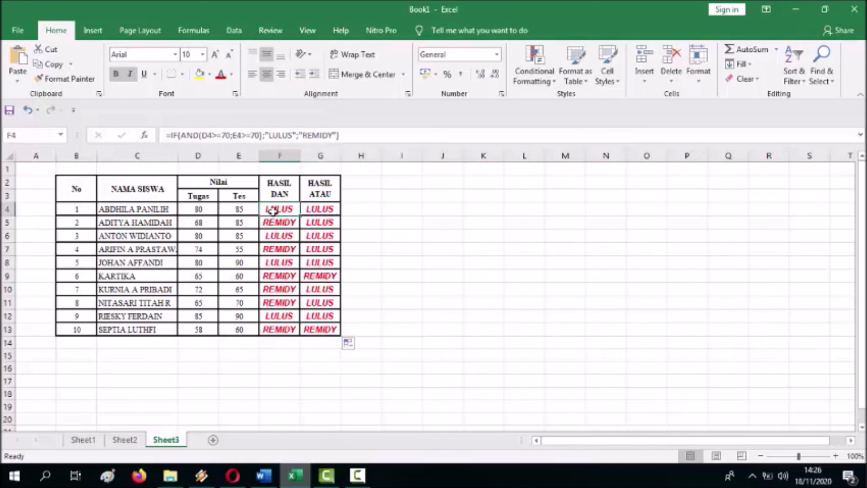